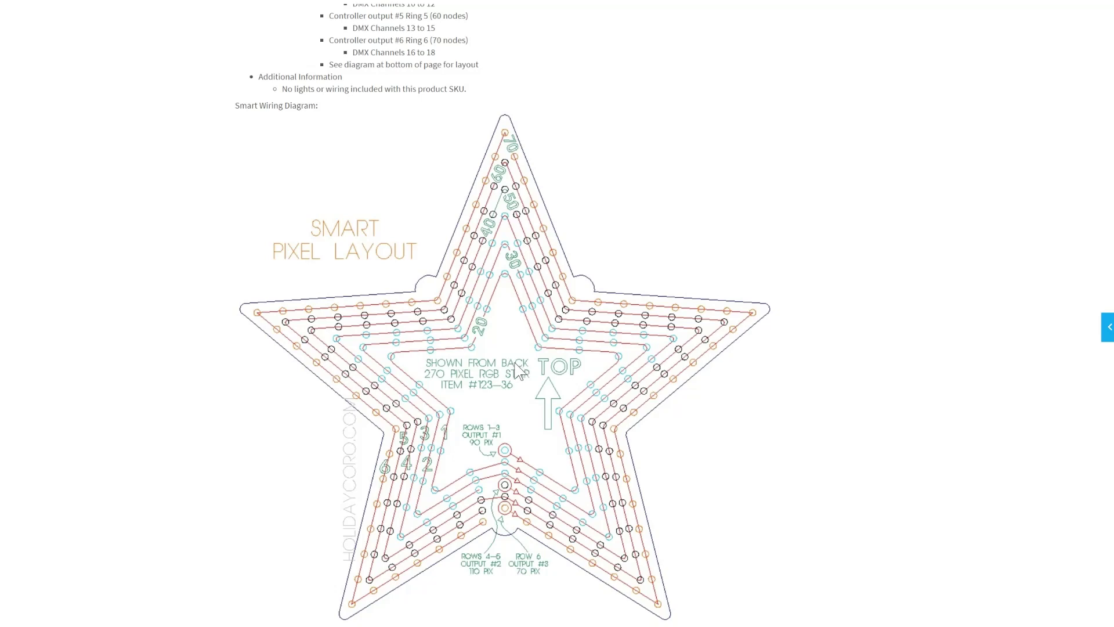
- Bring xLights' empty Setup tab to the front after reviewing the star wiring diagram
left_click(530, 320)
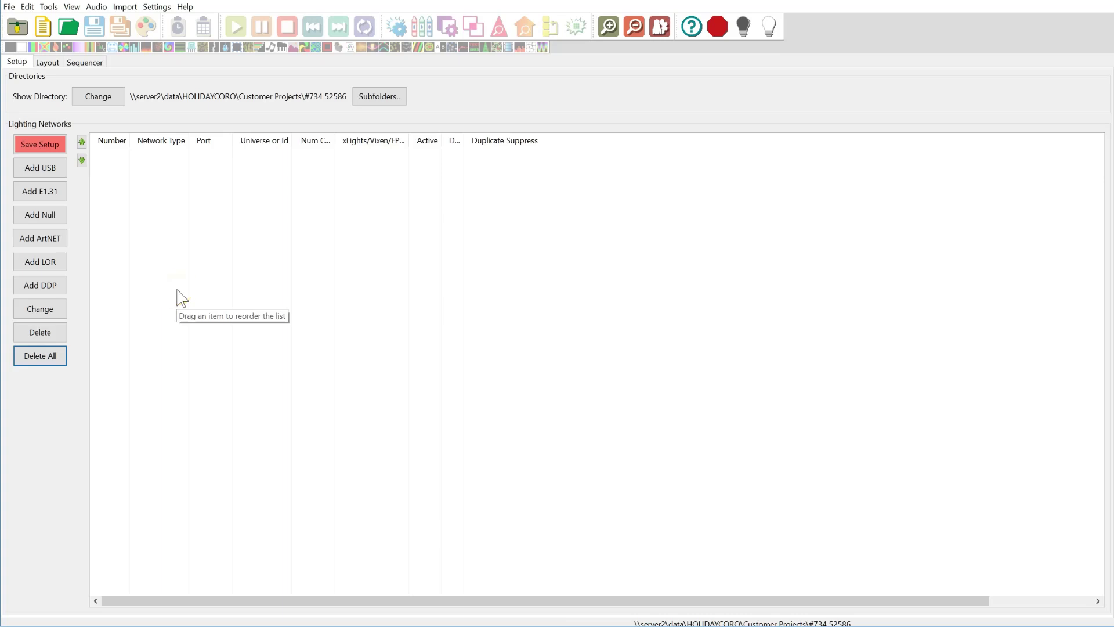
- Start a new E1.31 network using unicast to IP 192.168.0.60
left_click(42, 192)
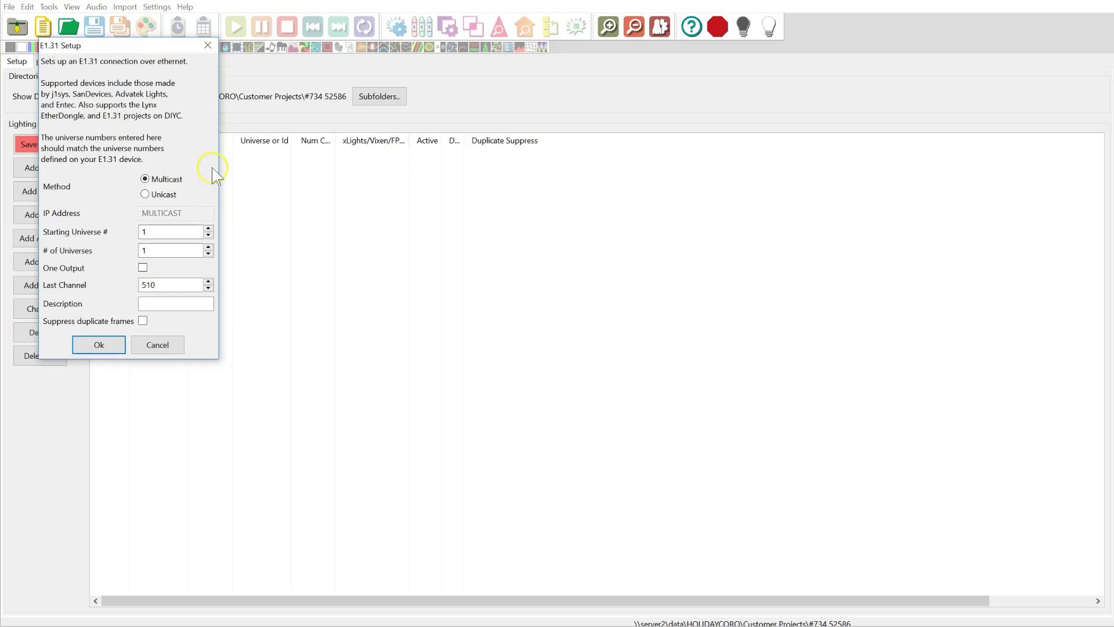
left_click(166, 195)
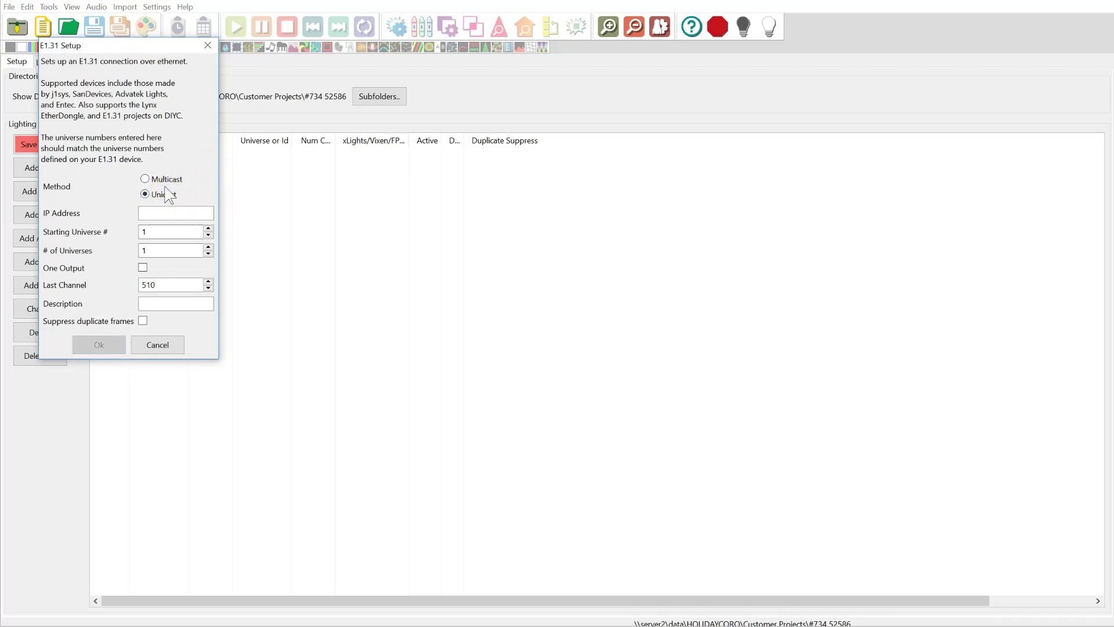
left_click(151, 210)
type("192.168.0.60")
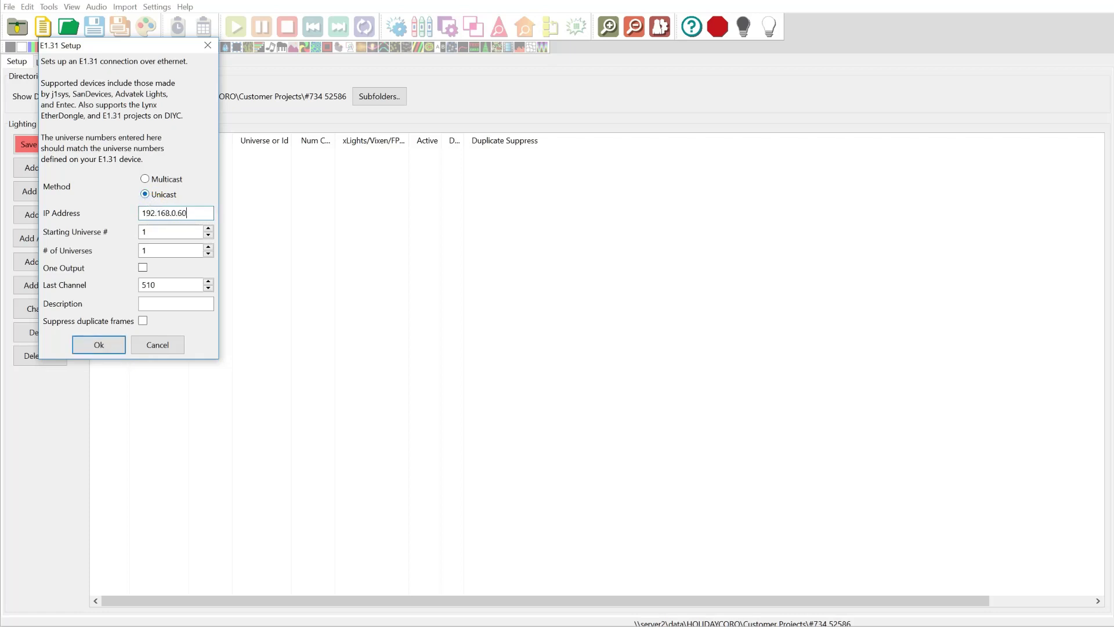
key("Tab")
- Enter starting universe 20 and select the Last Channel value for replacement
left_click(11, 230)
type("20")
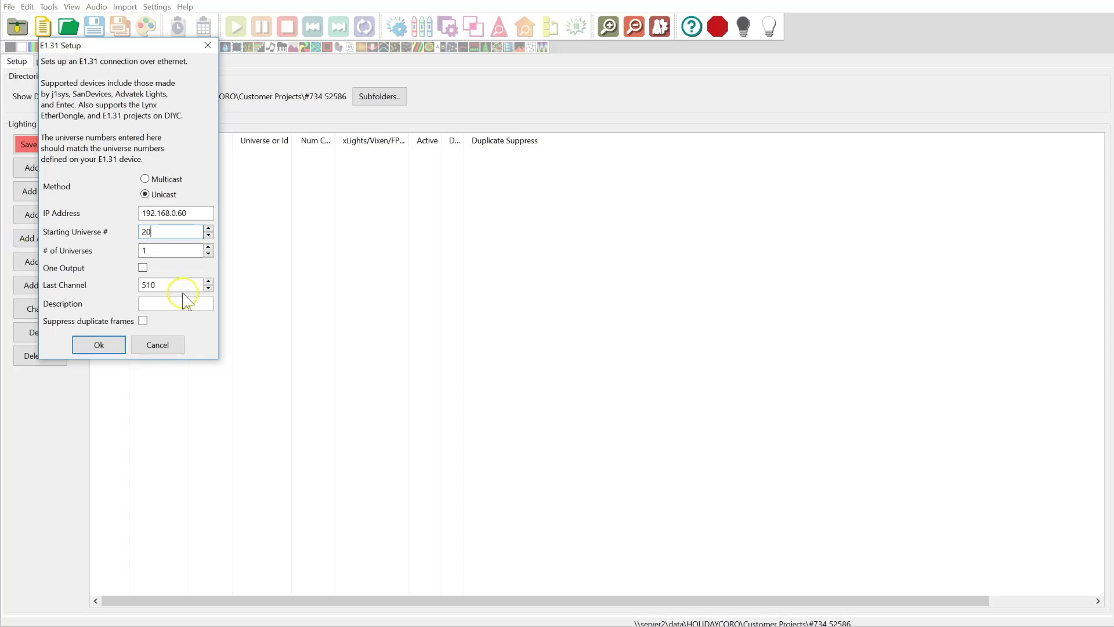
left_click(165, 250)
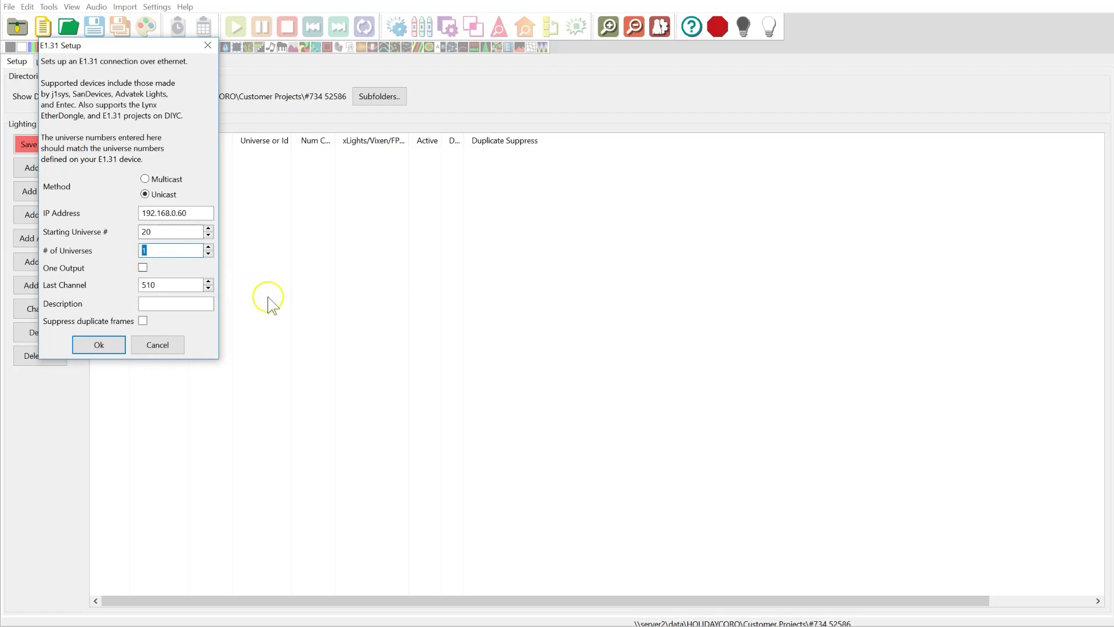
left_click(311, 287)
left_click(166, 285)
double_click(167, 285)
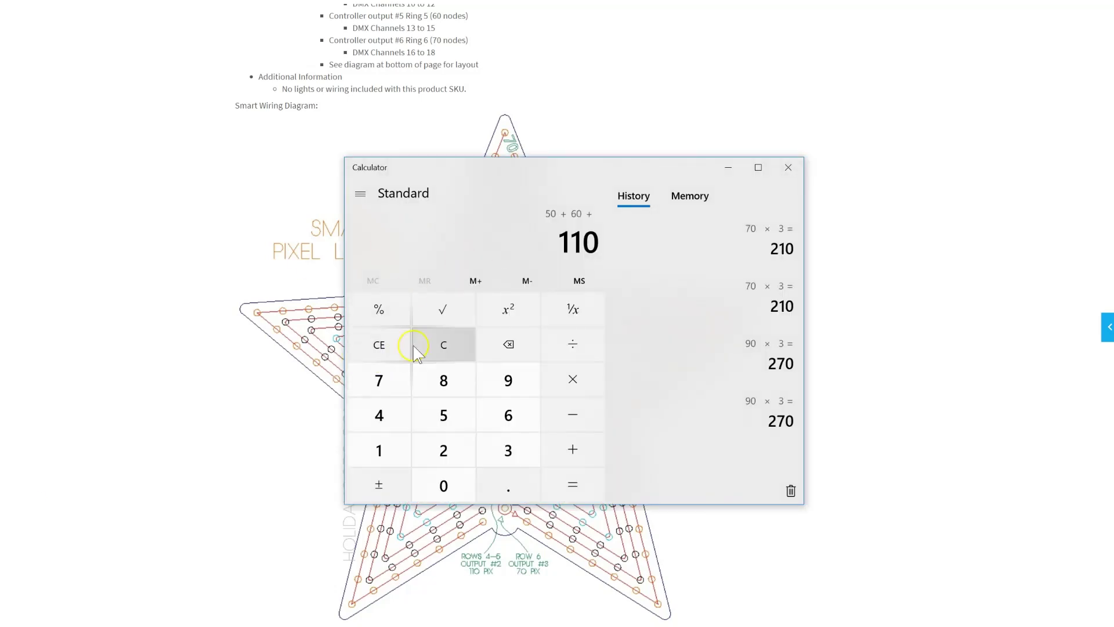
- Compute 90 × 3 = 270 channels in Calculator and return to xLights
left_click(443, 347)
type("90*3")
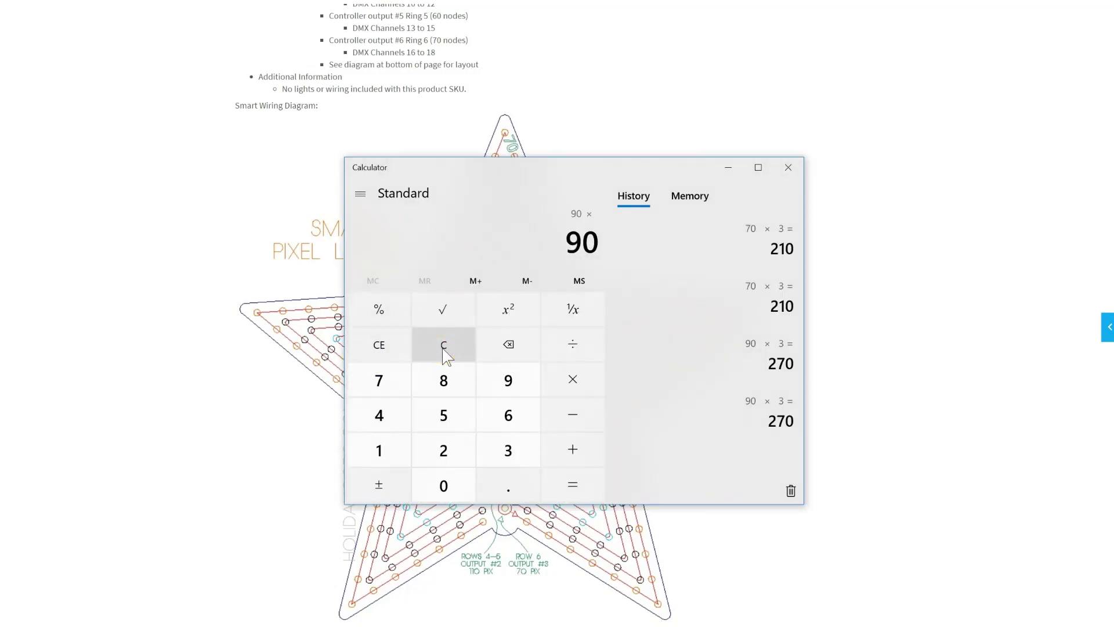
key("Return")
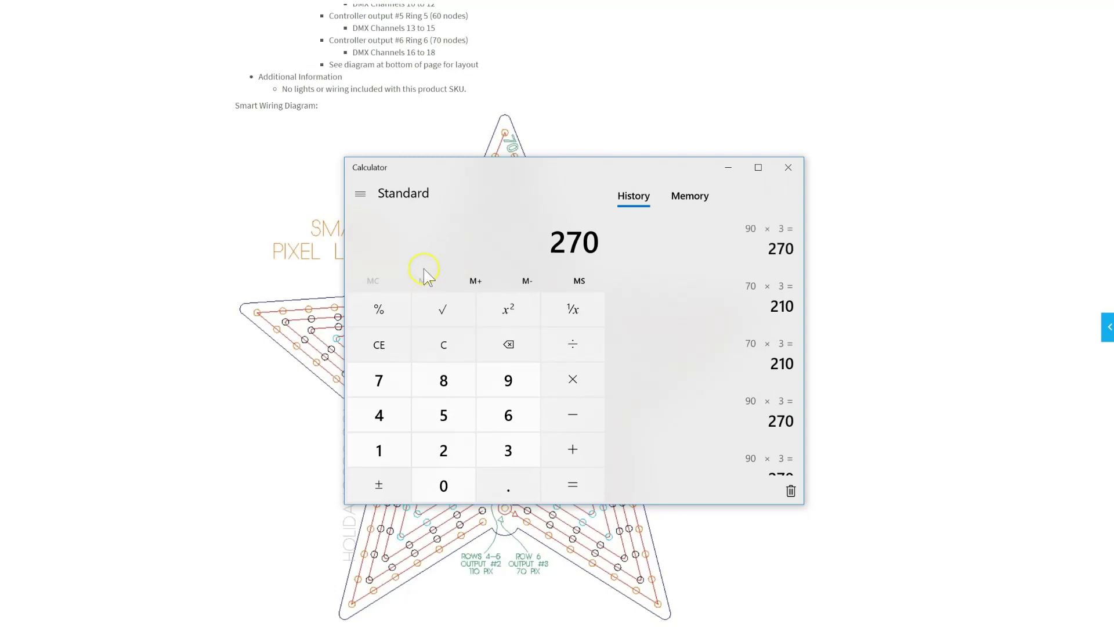
left_click(425, 281)
- Finish the first network with last channel 270 and description '20,30,40'
key("alt+Tab")
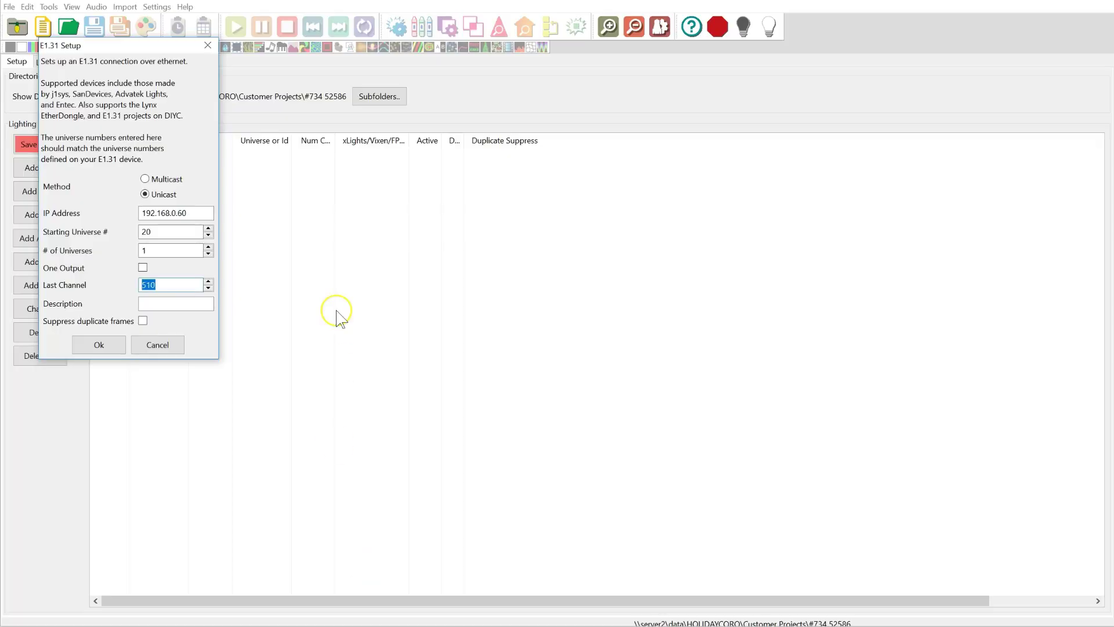
type("270")
type("20,30,40")
left_click(103, 344)
left_click(106, 344)
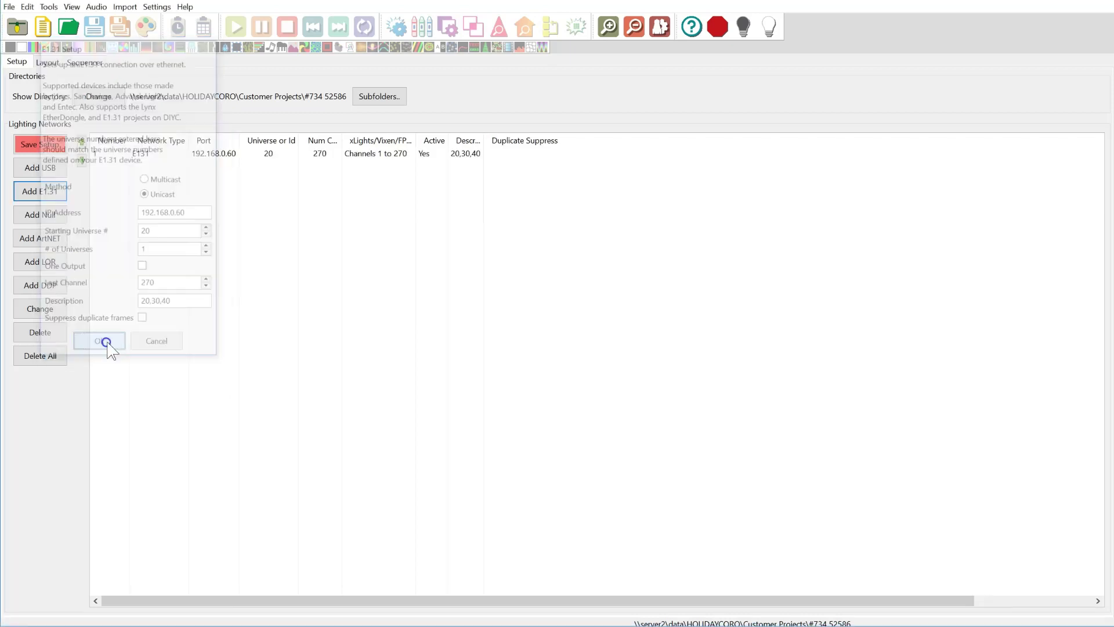
- Start a second unicast E1.31 network at 192.168.0.60 with starting universe 21
left_click(44, 192)
left_click(165, 194)
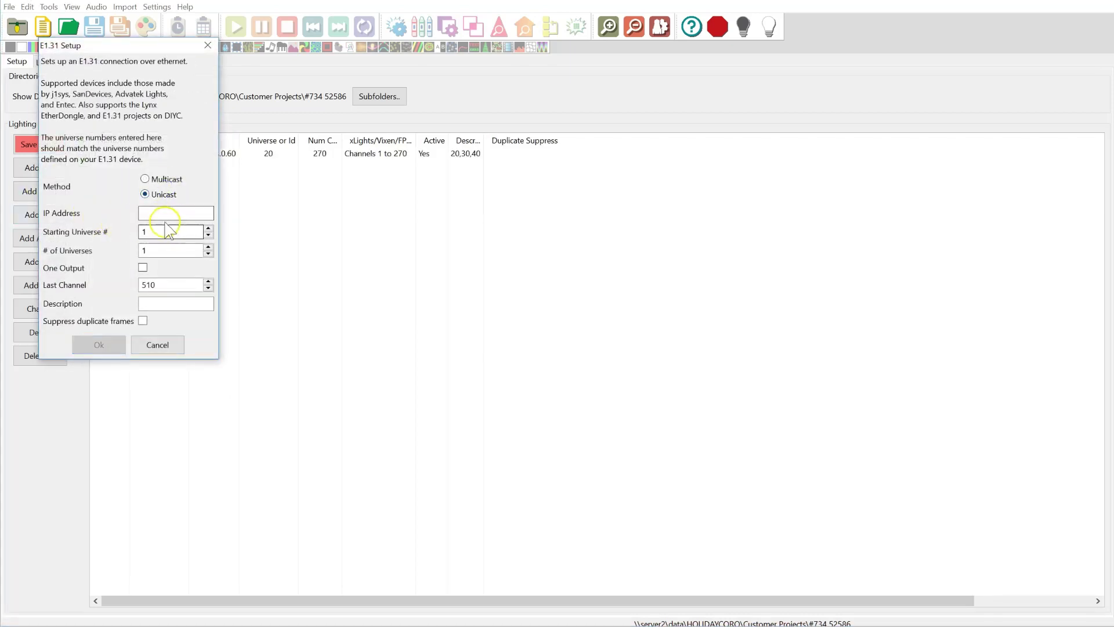
left_click(165, 214)
type("192.1680.0.")
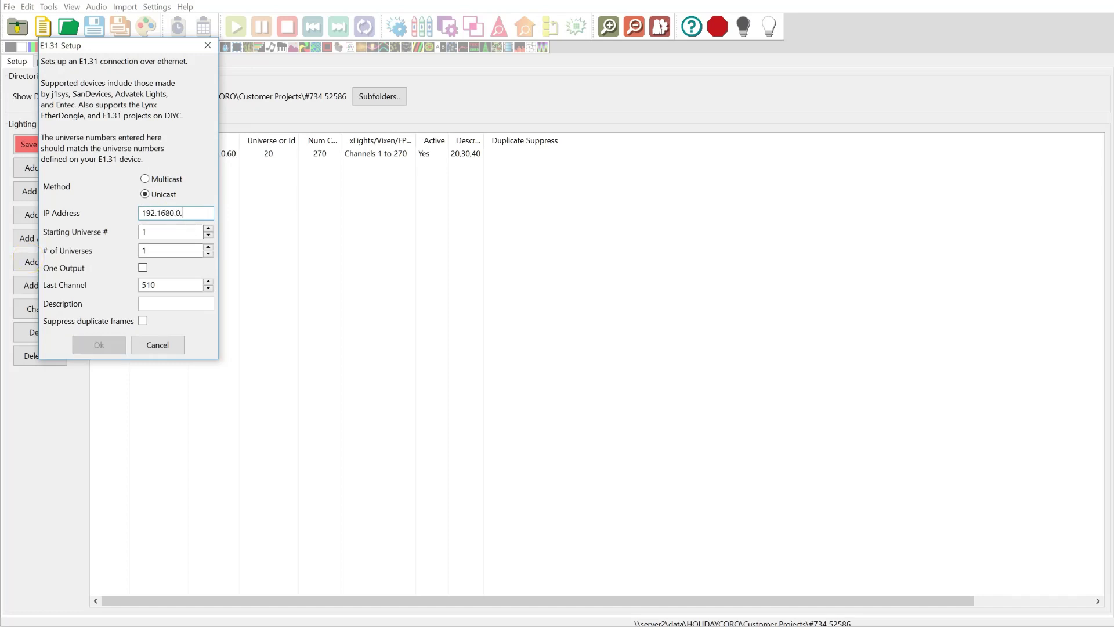
key("BackSpace")
key("BackSpace")
key("BackSpace")
type(".60")
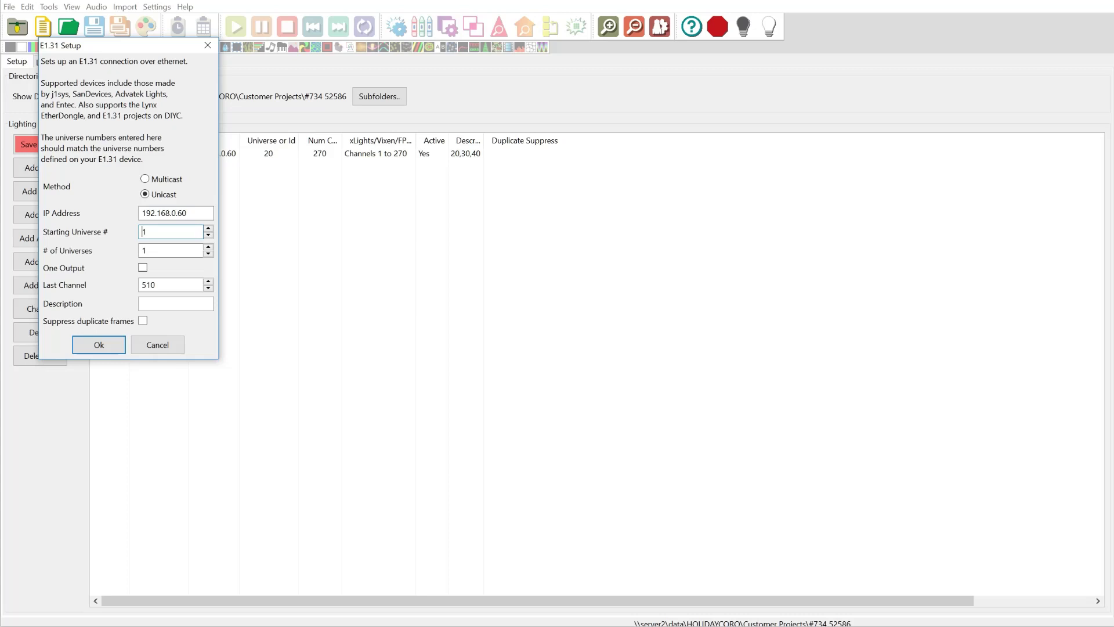
key("ctrl+a")
type("21")
left_click(142, 284)
key("ctrl+a")
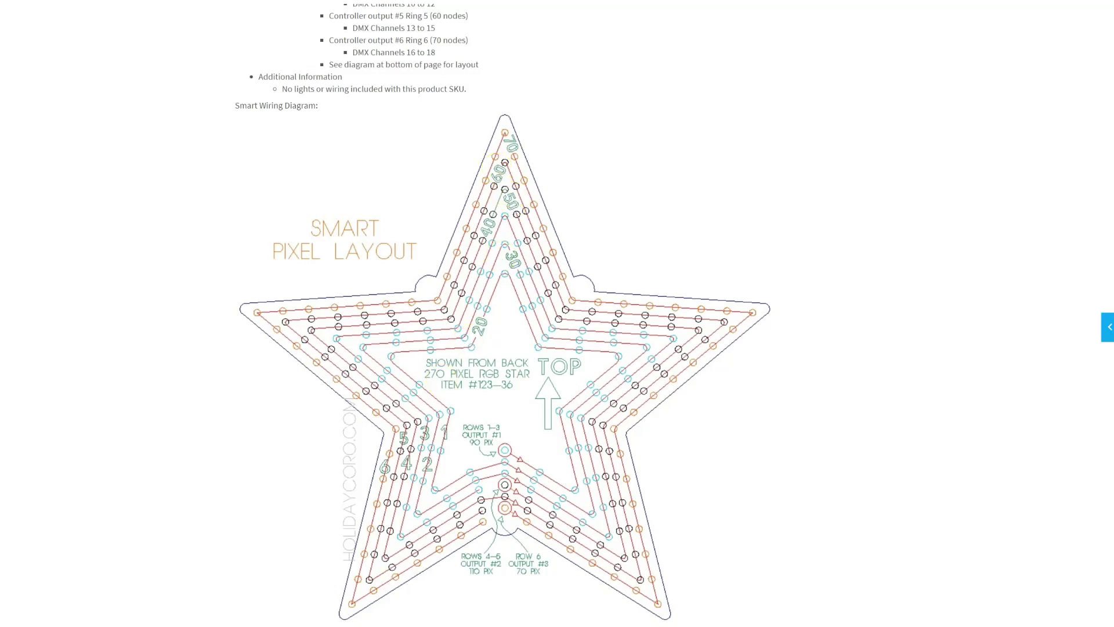
- Work out 110 × 3 = 330 channels in Calculator, then return to xLights
key("super")
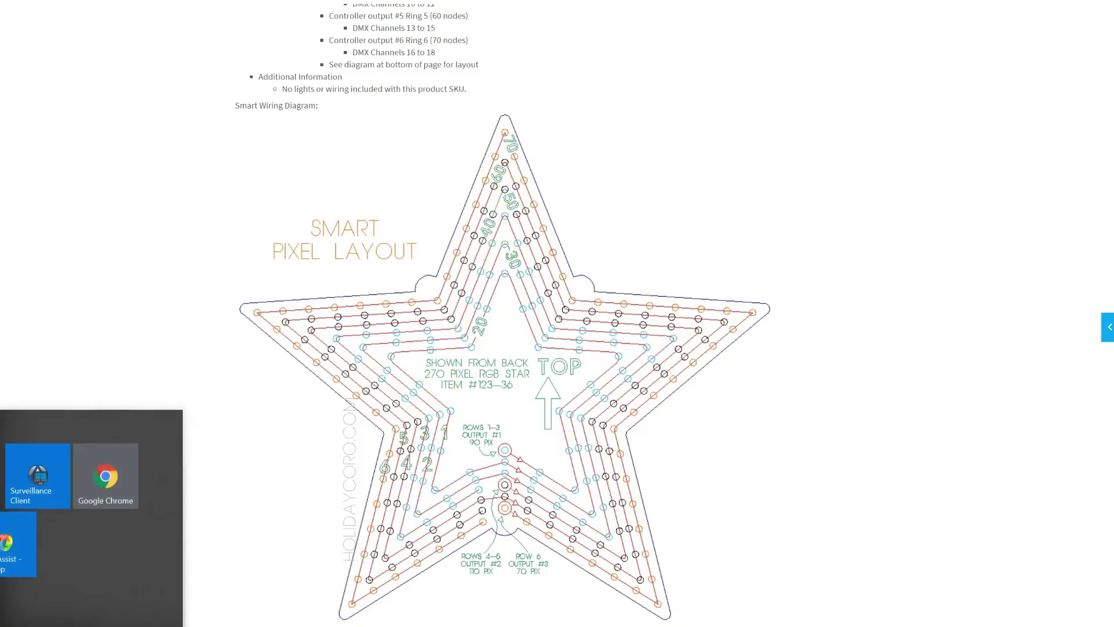
left_click(31, 482)
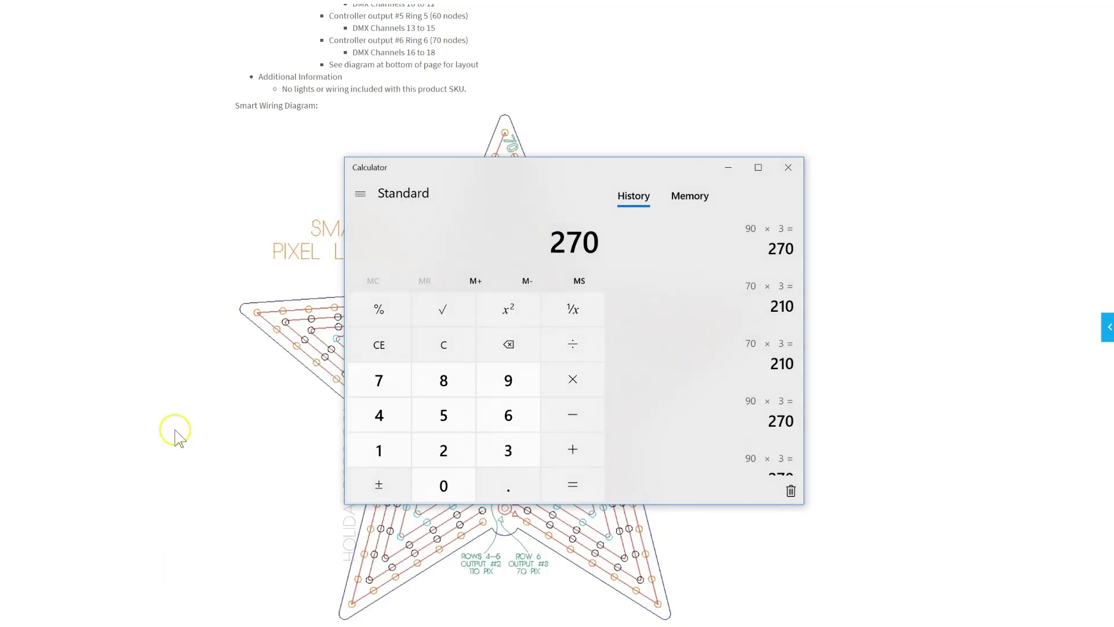
key("Escape")
type("110*3")
key("Return")
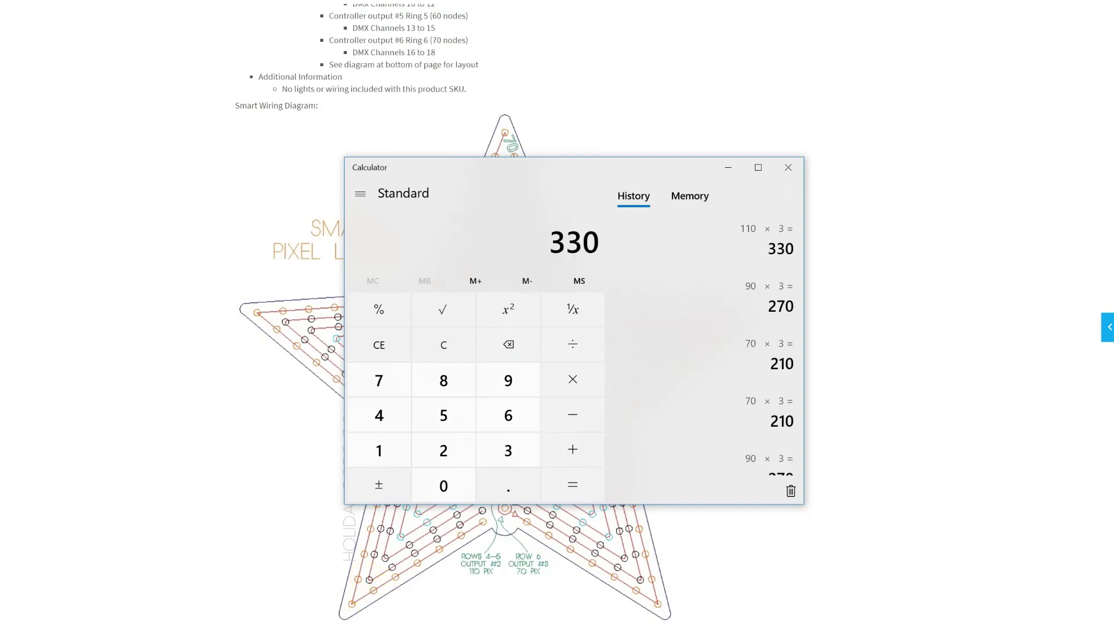
key("alt+Tab")
- Complete the second network with last channel 330 and description '50,60'
type("330")
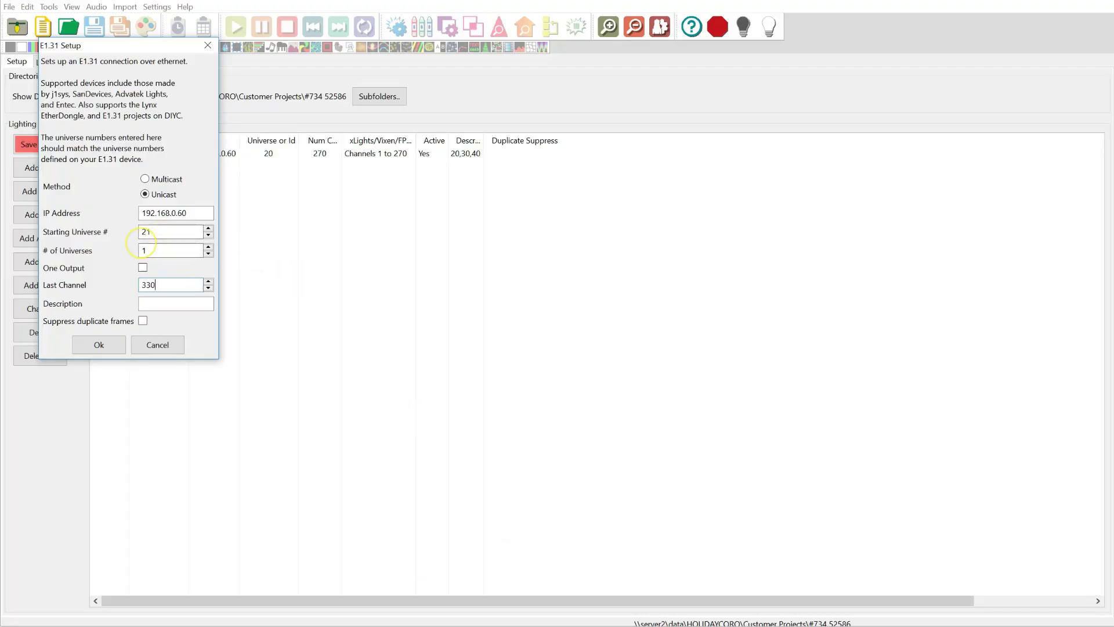
key("Tab")
type("50,60")
left_click(98, 346)
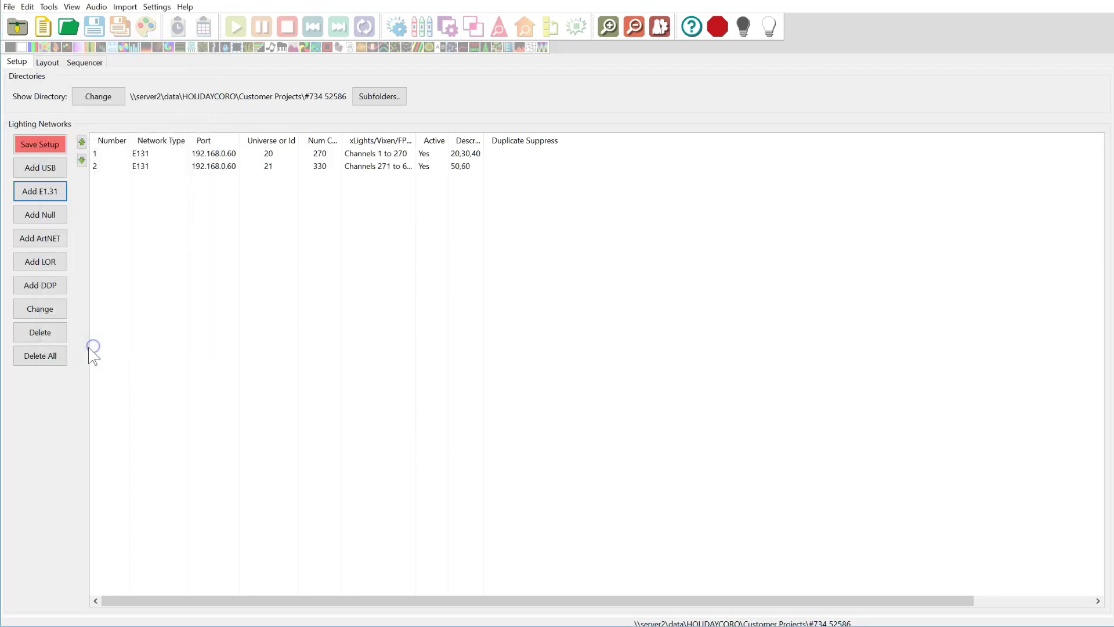
- Start a third unicast E1.31 network at 192.168.0.60 with starting universe 22
left_click(42, 192)
left_click(145, 195)
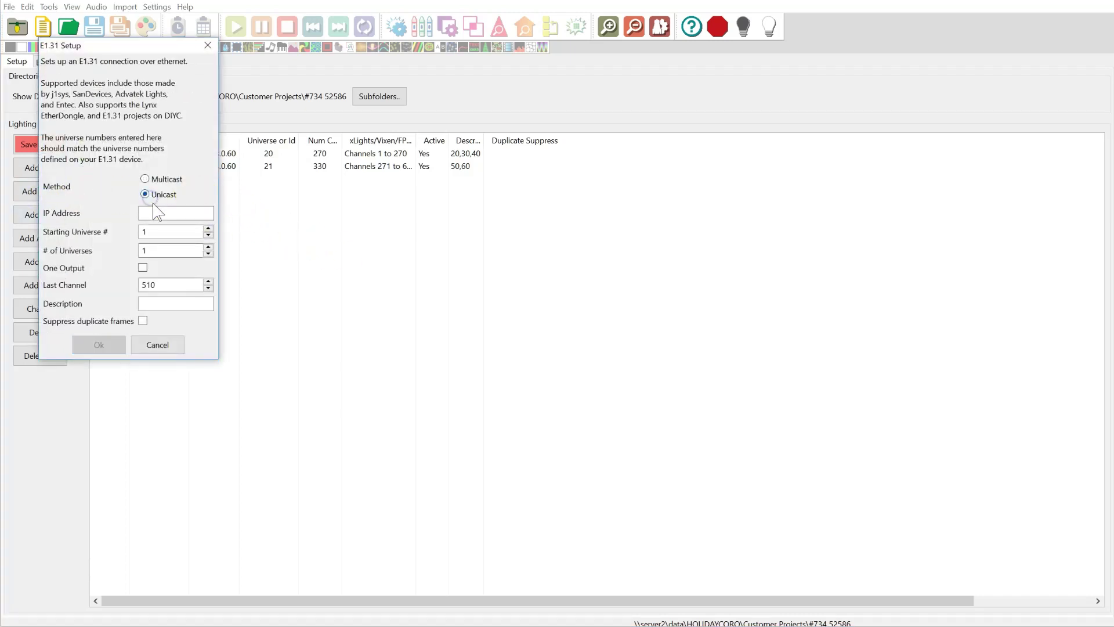
left_click(155, 214)
type("149.")
key("BackSpace")
key("BackSpace")
key("BackSpace")
key("BackSpace")
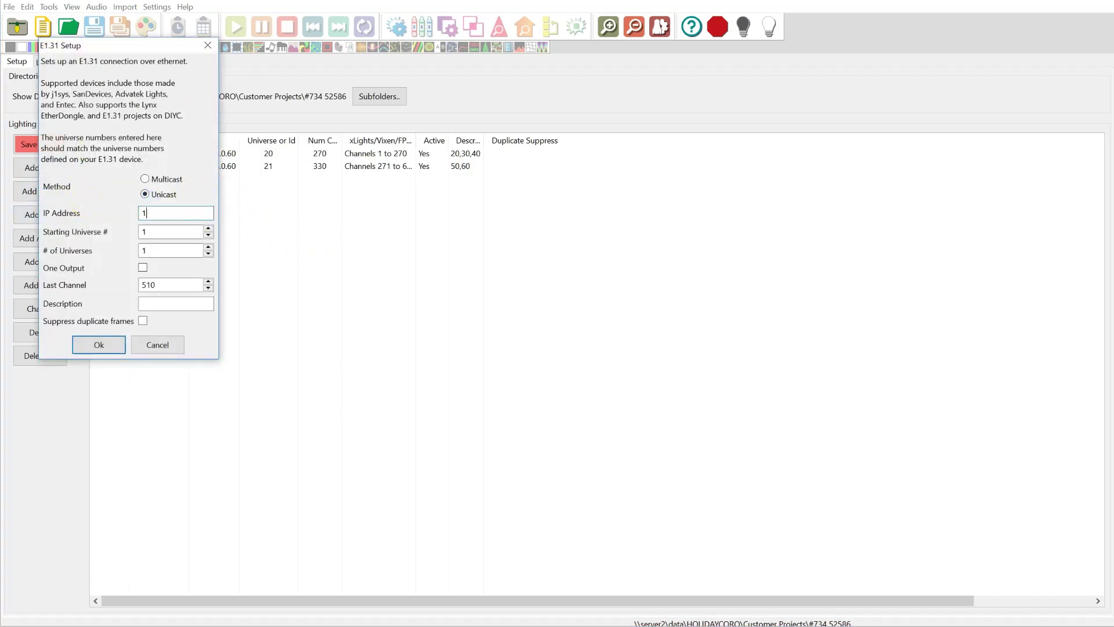
type("192.168.0.60")
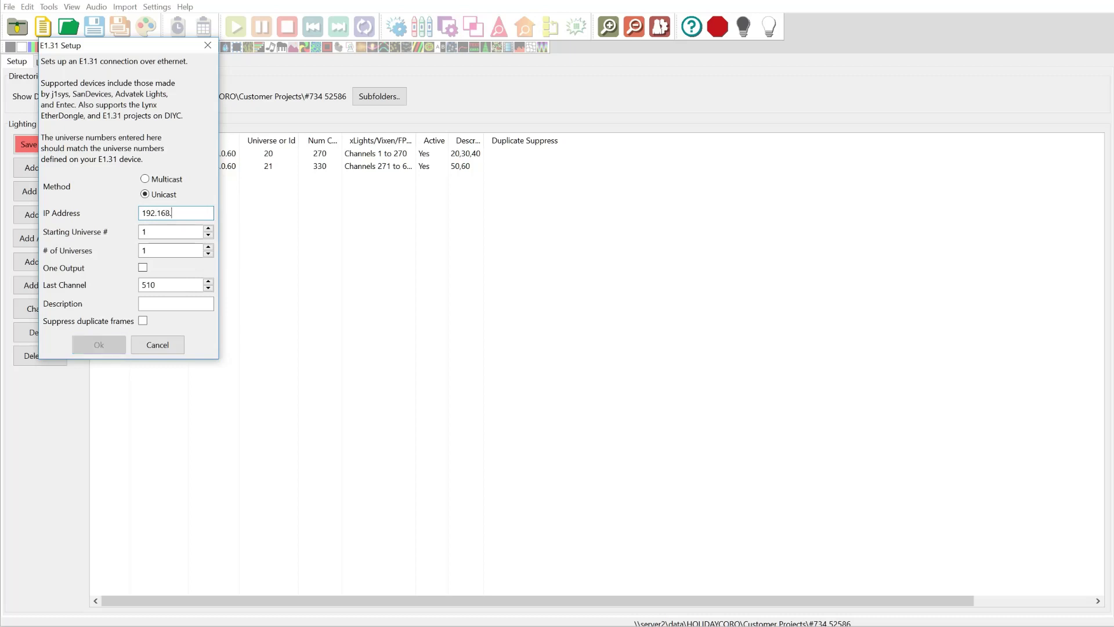
key("Tab")
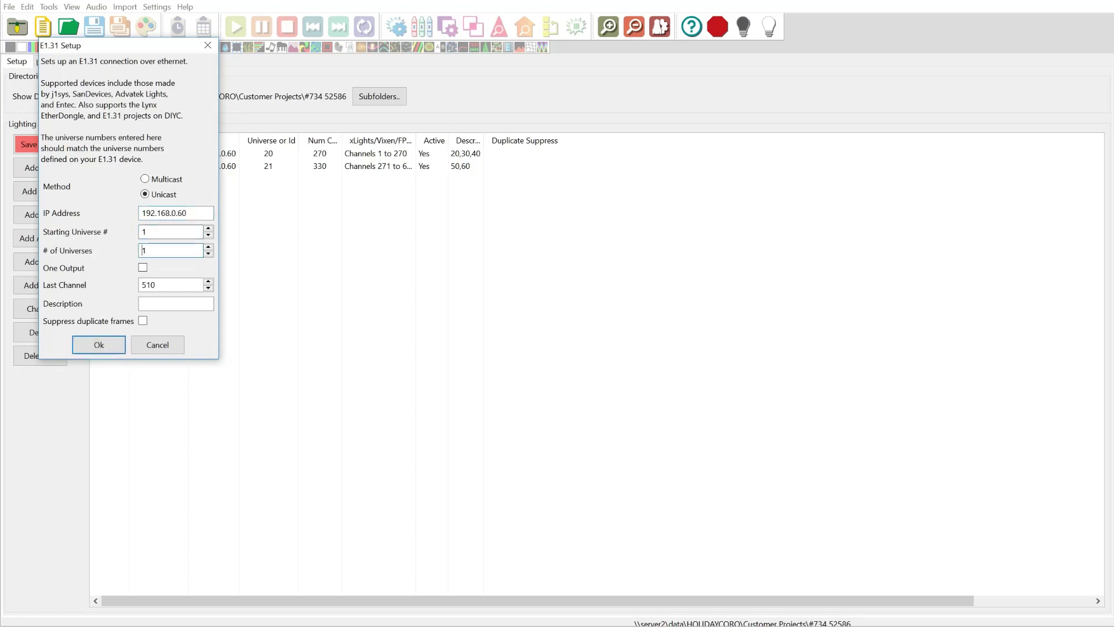
type("22")
- Calculate 70 × 3 = 210 and finish the third network with last channel 210, description 70
key("alt+Tab")
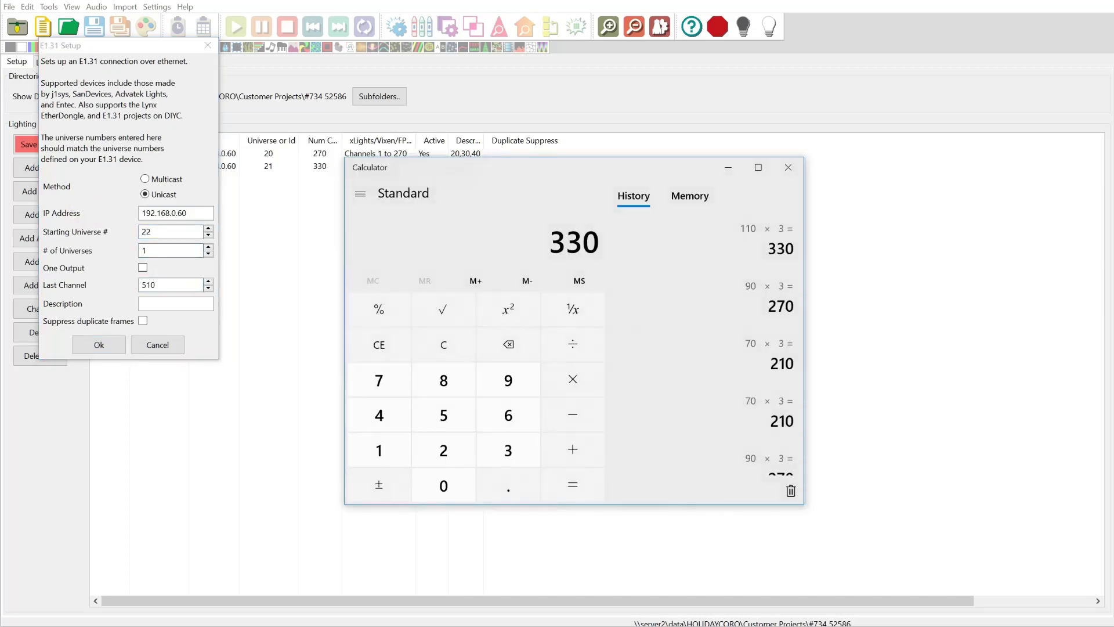
key("Escape")
type("70")
key("asterisk")
type("3")
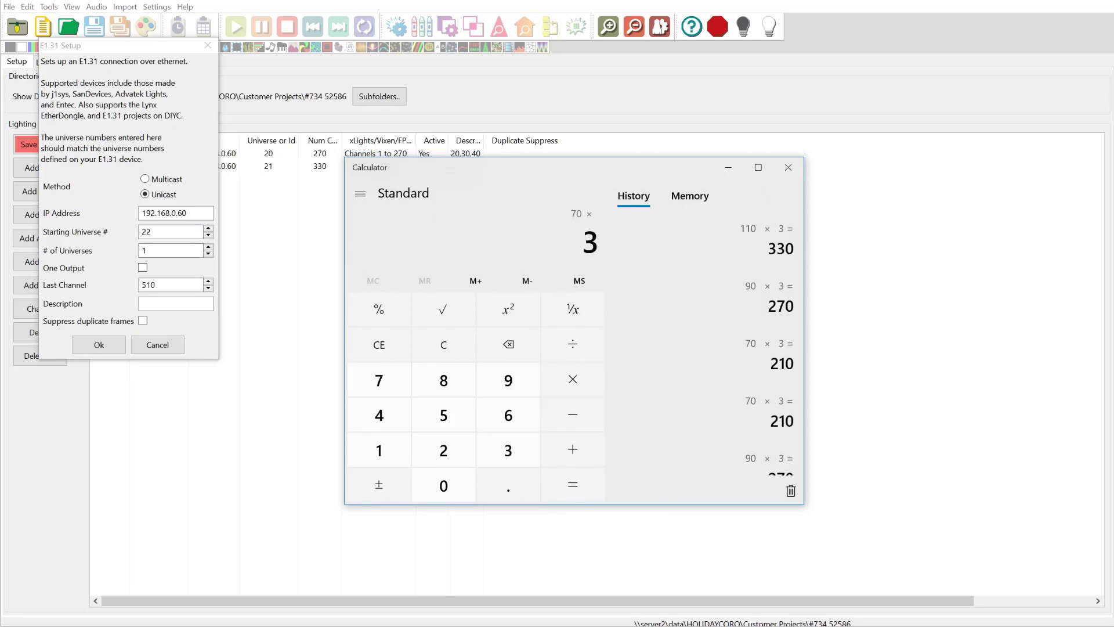
key("Return")
double_click(165, 285)
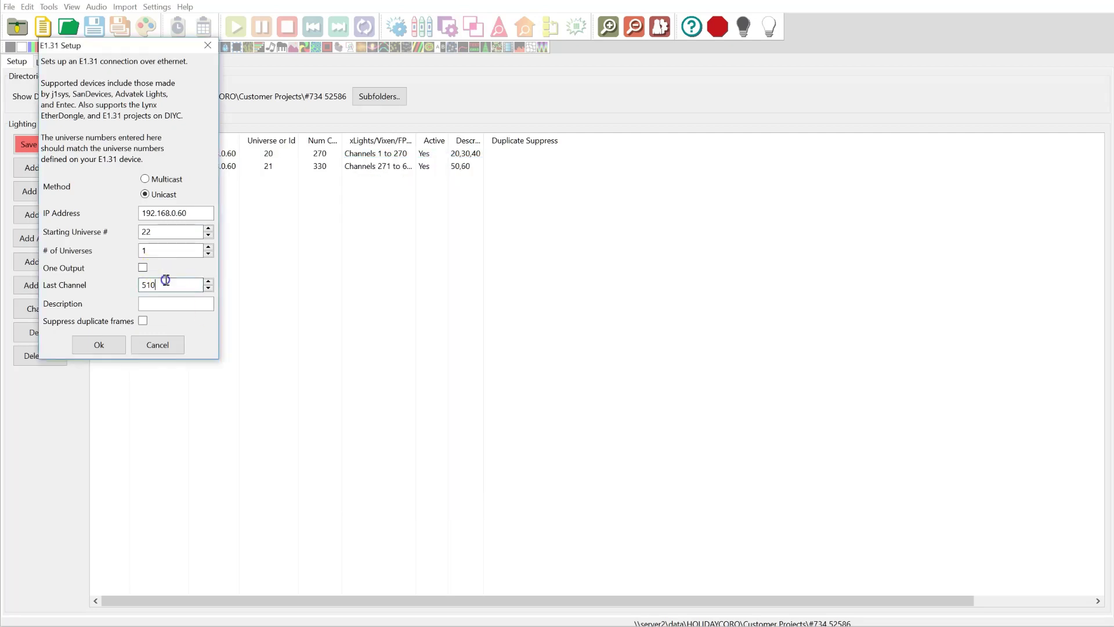
type("210")
type("70")
left_click(82, 343)
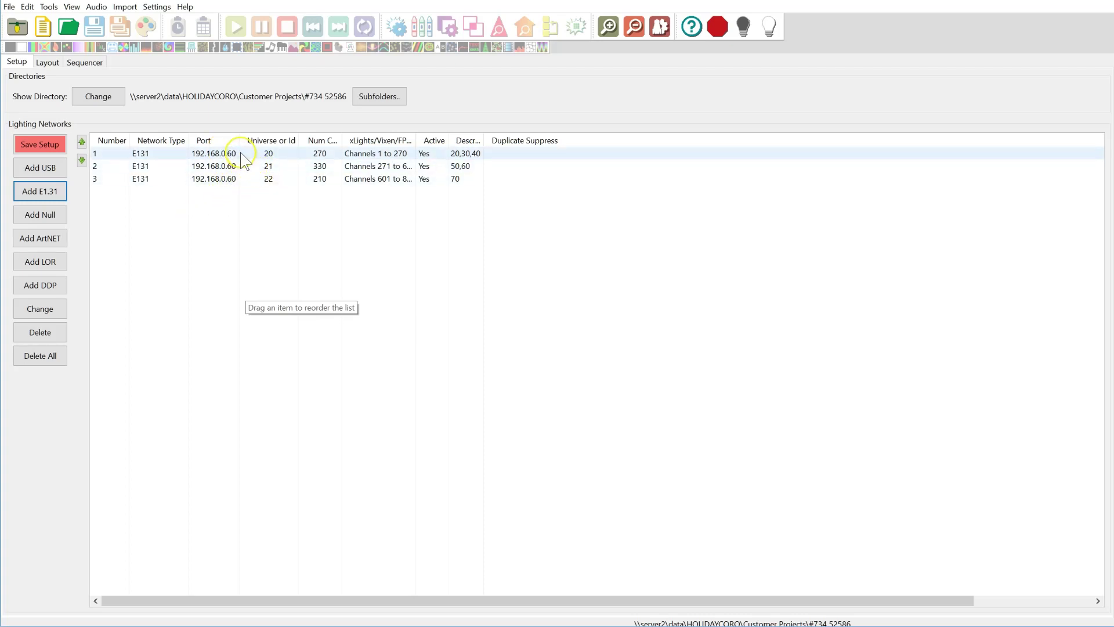
- Open Test Lights, light the first output, and lower background intensity to 46
left_click(50, 6)
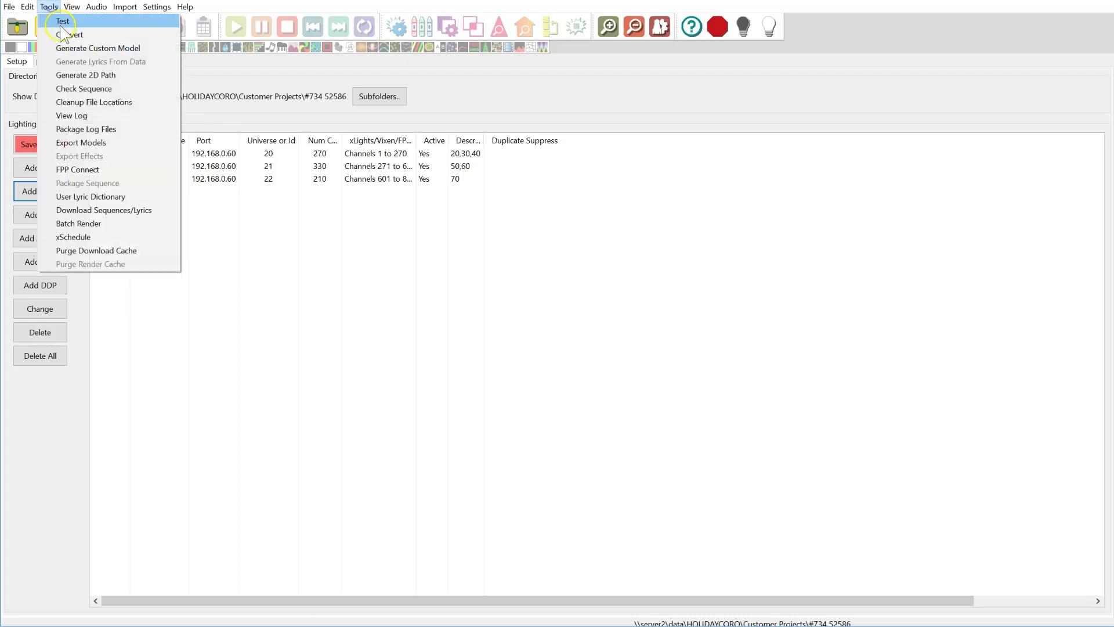
left_click(64, 19)
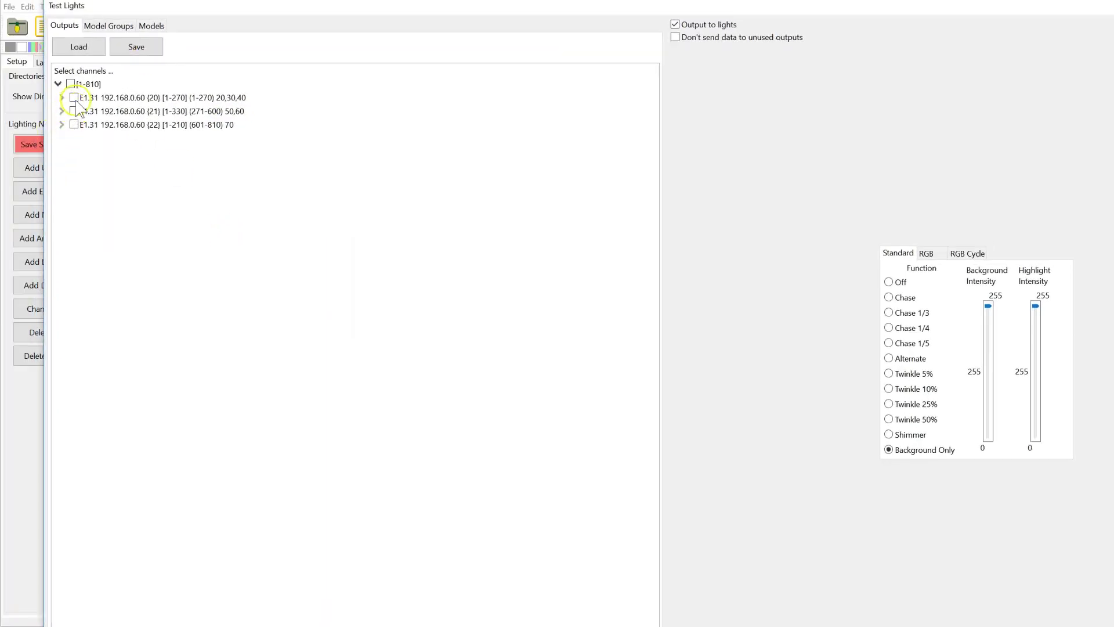
left_click(61, 98)
left_click(73, 97)
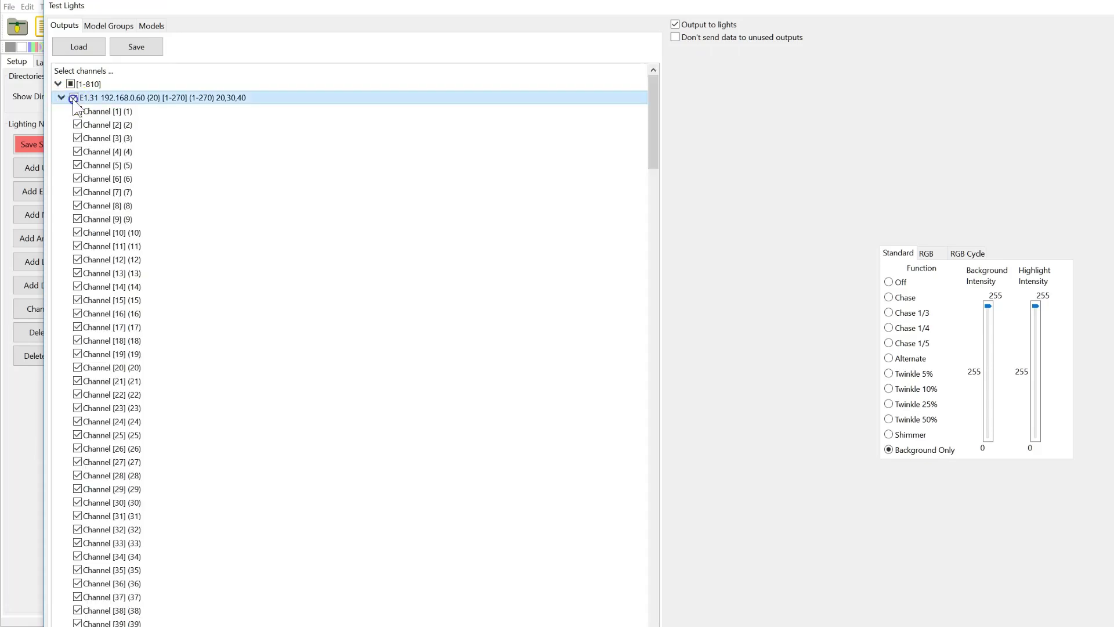
left_click(61, 97)
left_click(61, 97)
left_click(61, 97)
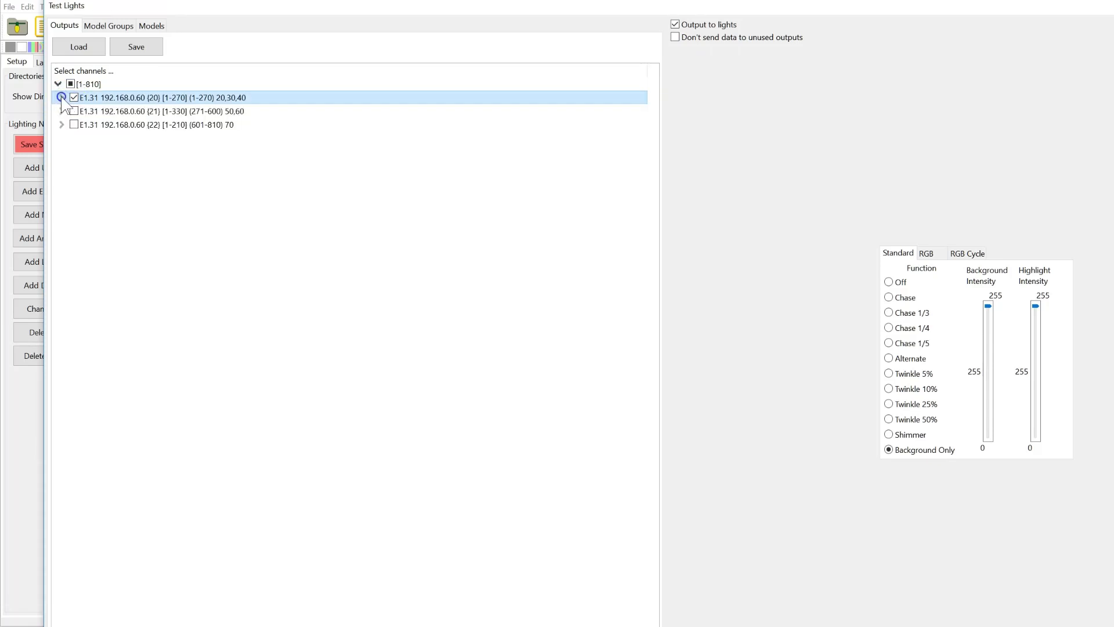
left_click_drag(994, 309, 983, 413)
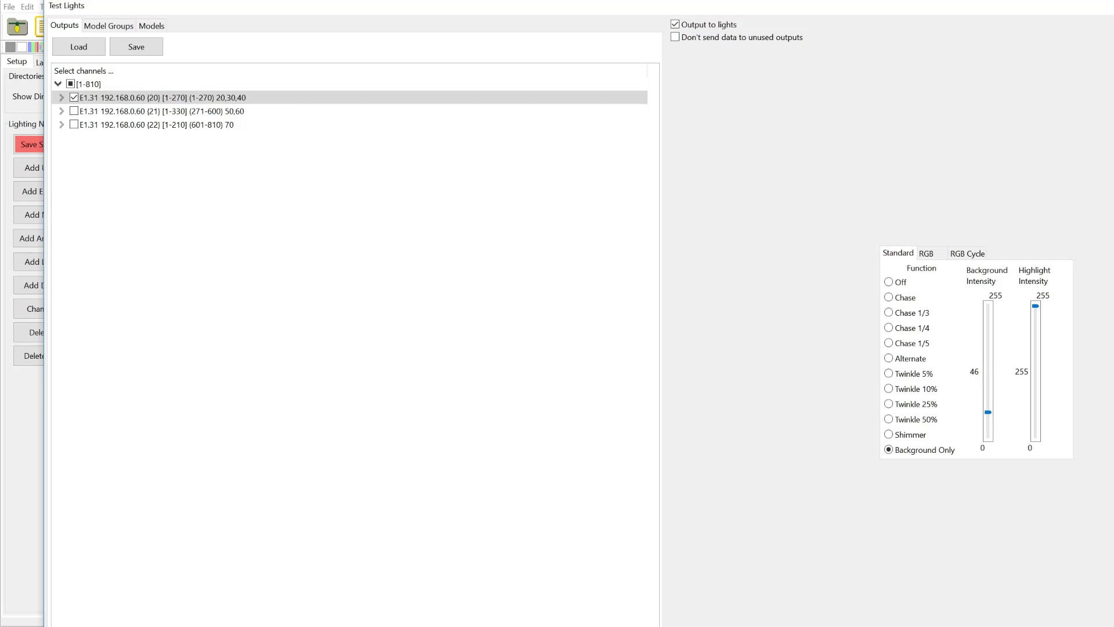
- Turn each of the three outputs on and off in turn, leaving all unticked
left_click(73, 98)
left_click(73, 98)
left_click(73, 111)
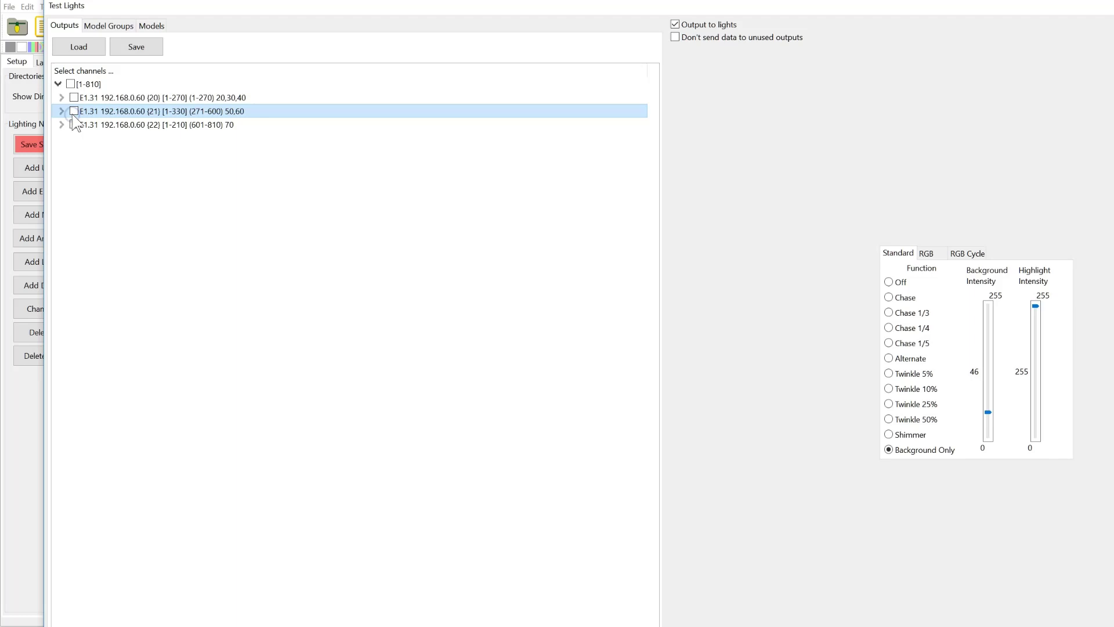
left_click(74, 111)
left_click(75, 124)
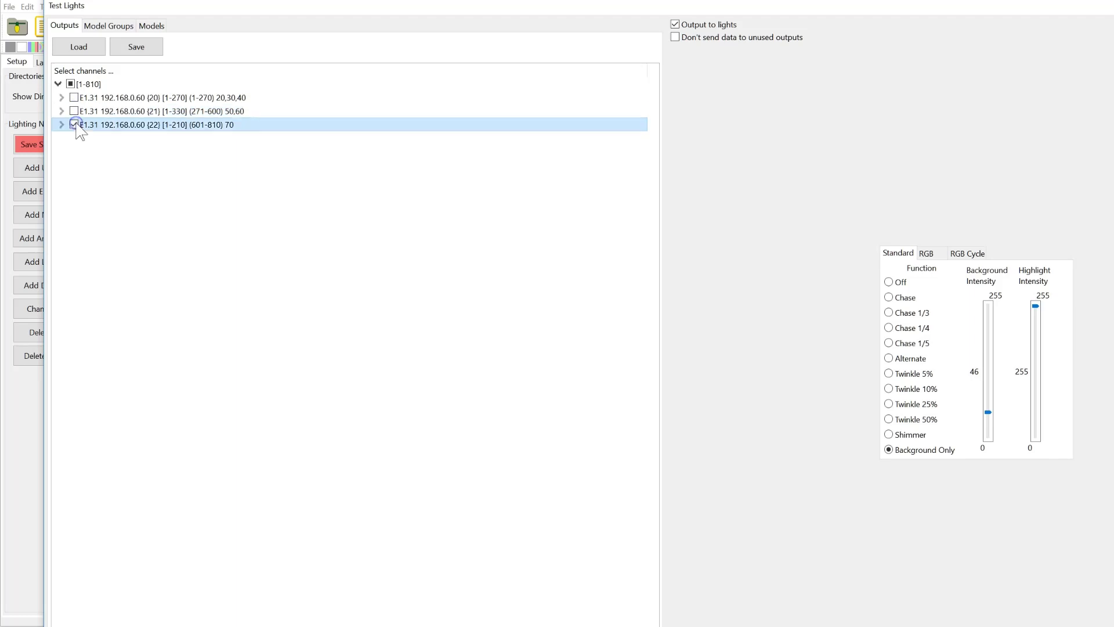
left_click(75, 124)
- Close Test Lights and switch to the empty Layout view
key("Escape")
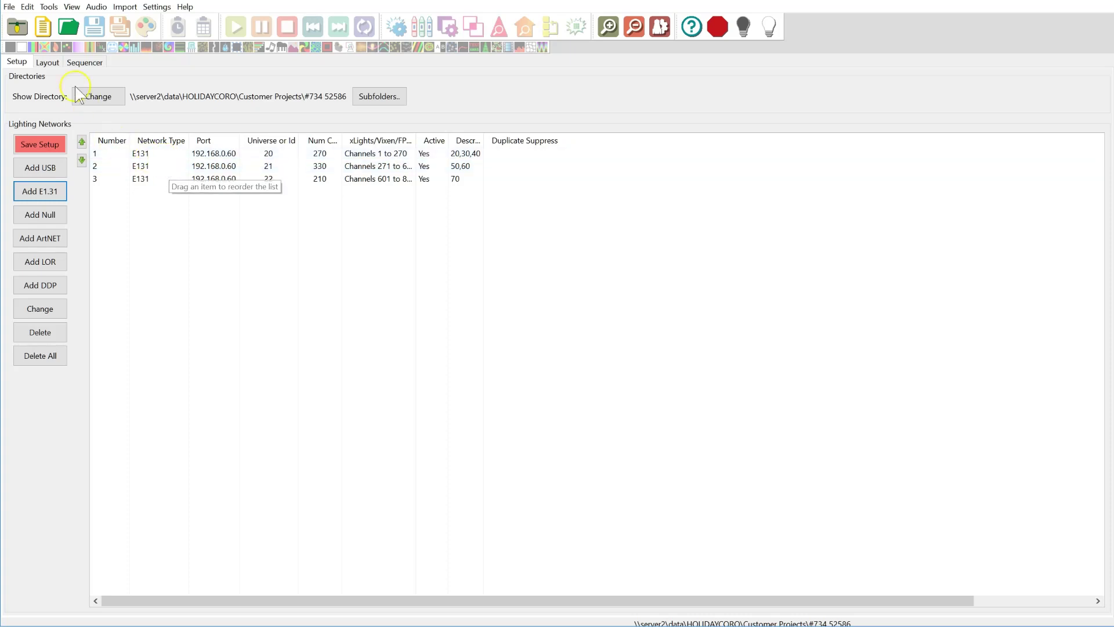
left_click(47, 64)
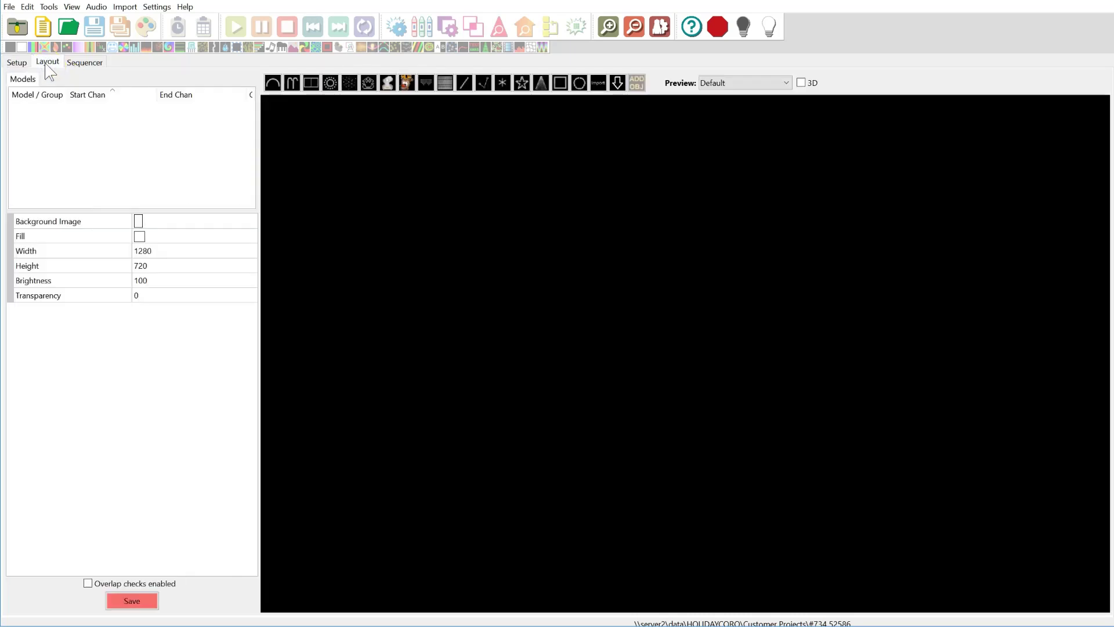
- Place a new 5-point, 50-node Star model on the layout canvas (channels 1–150)
left_click(440, 107)
left_click(521, 84)
left_click(521, 85)
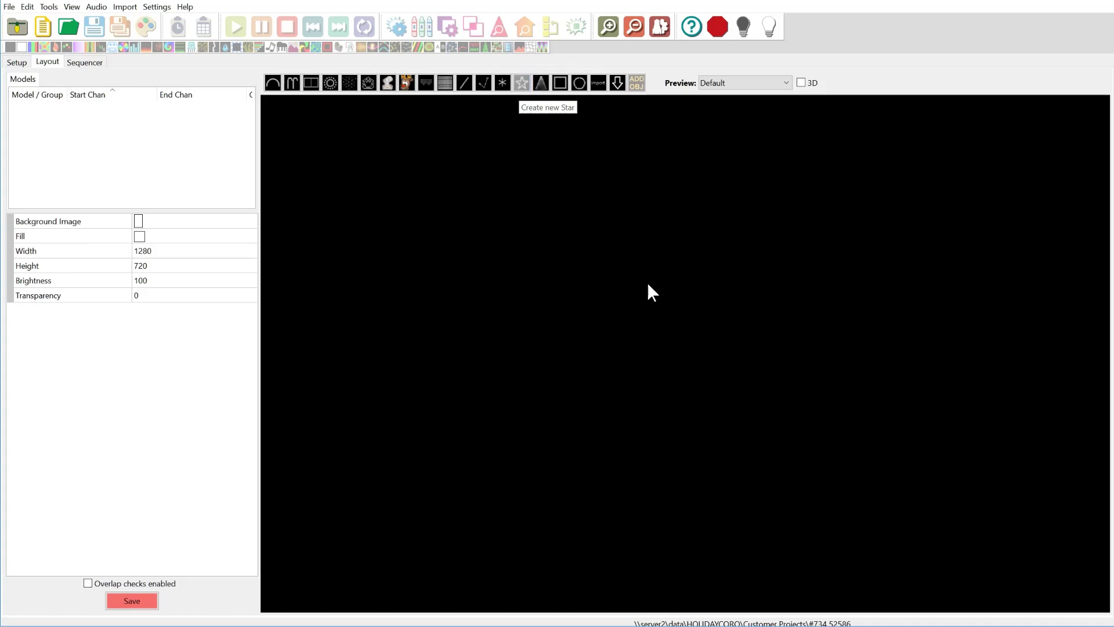
left_click(698, 340)
left_click(711, 378)
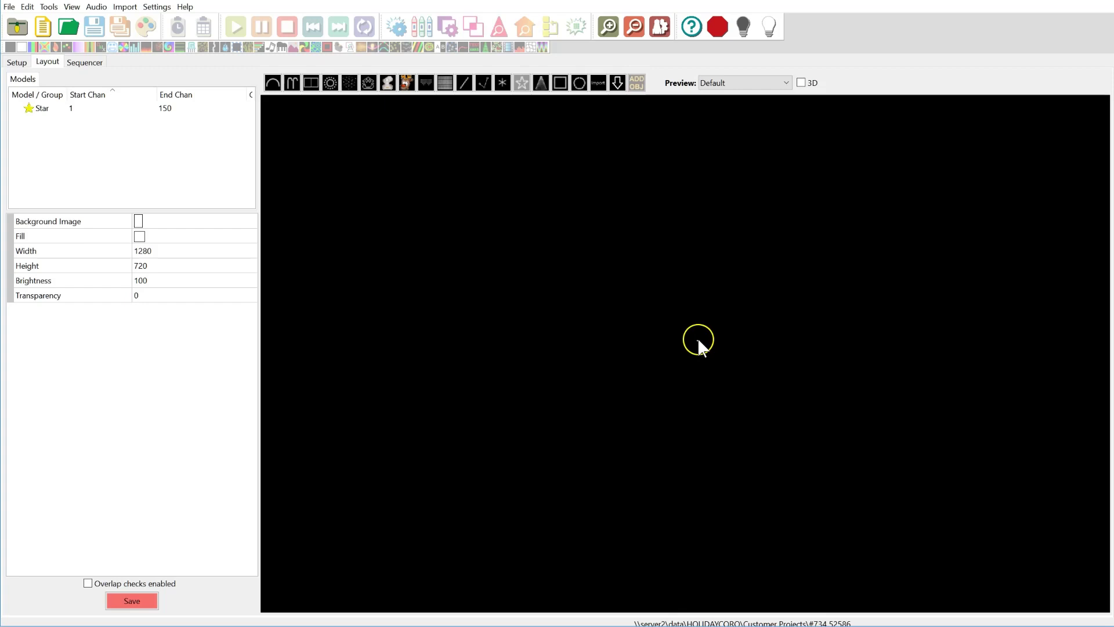
- Set the Star to 90 nodes per string (channels 1–270) and check starting location Bottom Ctr-CW
left_click(39, 111)
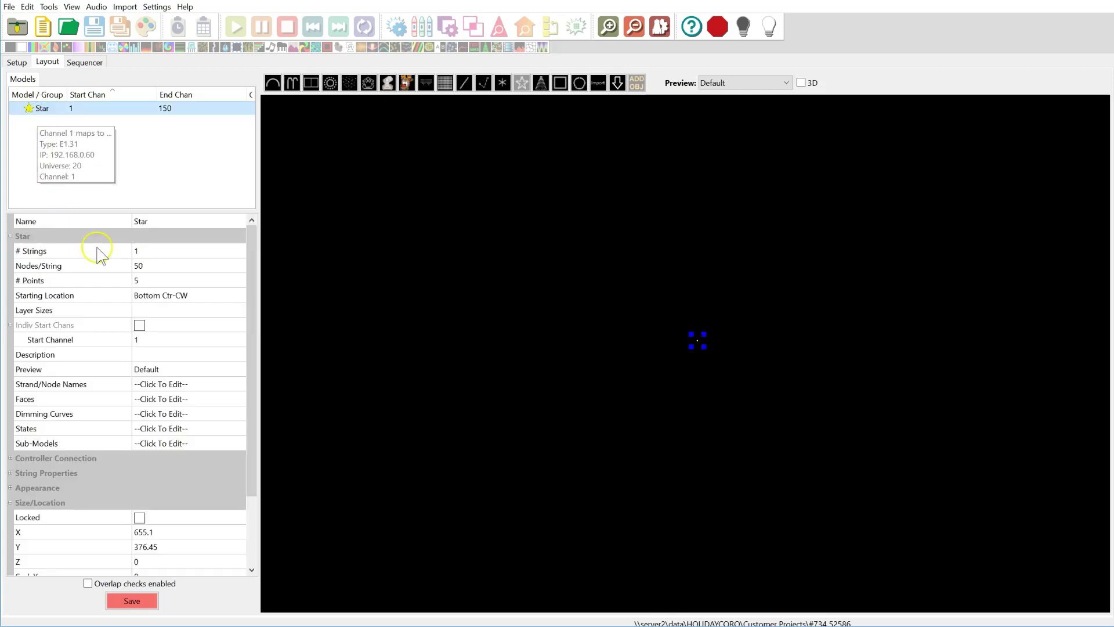
left_click(153, 249)
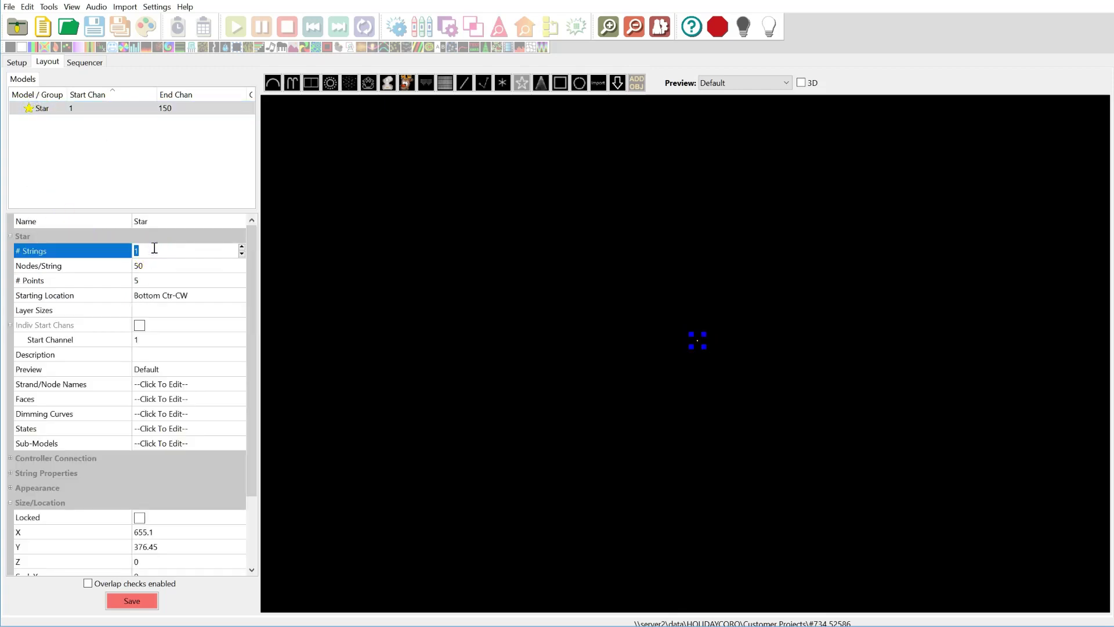
left_click(158, 247)
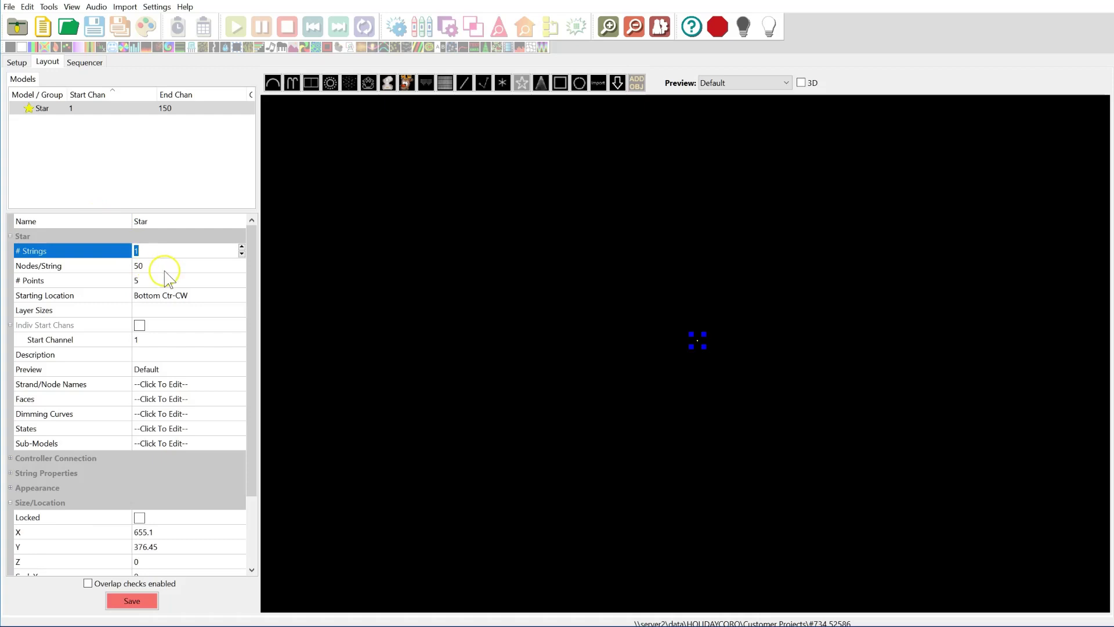
left_click(164, 267)
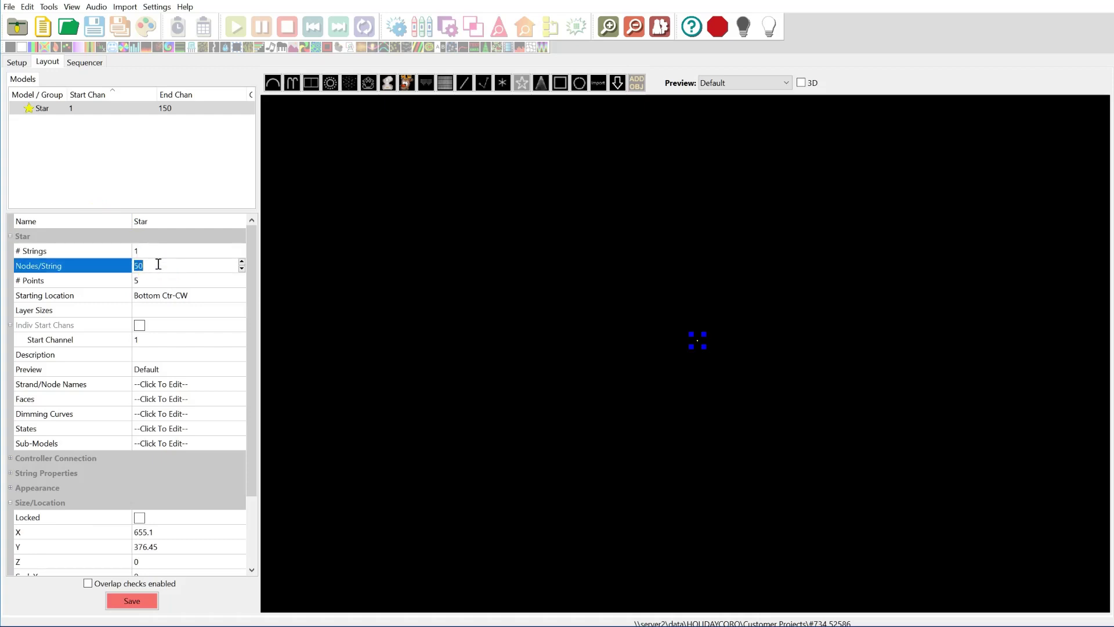
type("90")
left_click(169, 295)
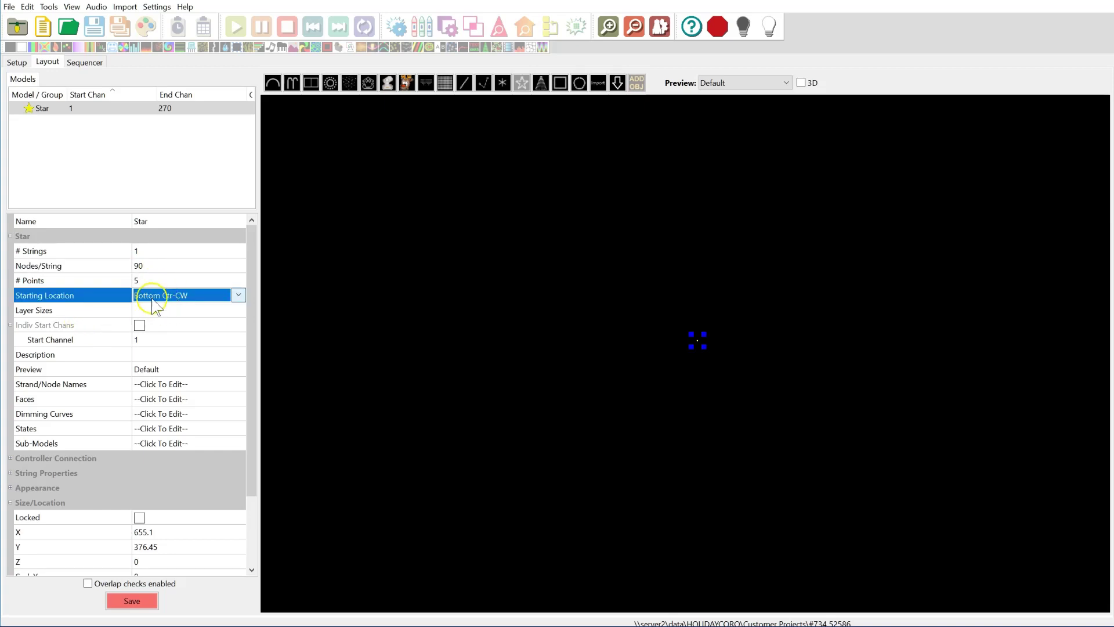
left_click(141, 296)
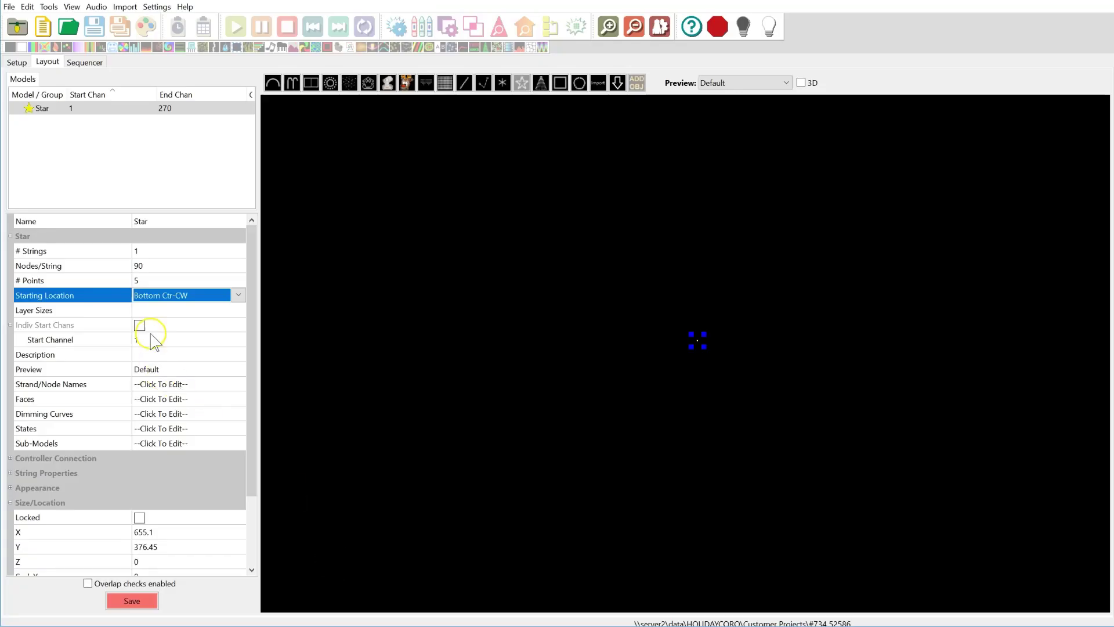
left_click(184, 298)
- Set the Star's start channel to universe 20 on controller 192.168.0.60 (#192.168.0.60:20:1)
left_click(148, 338)
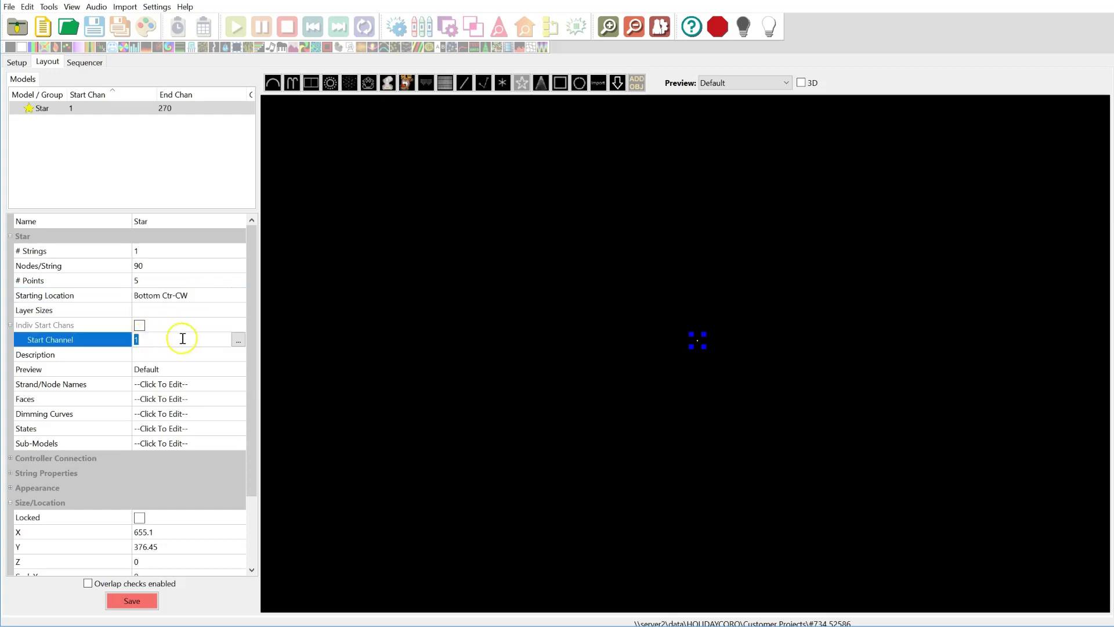
left_click(238, 339)
left_click(77, 136)
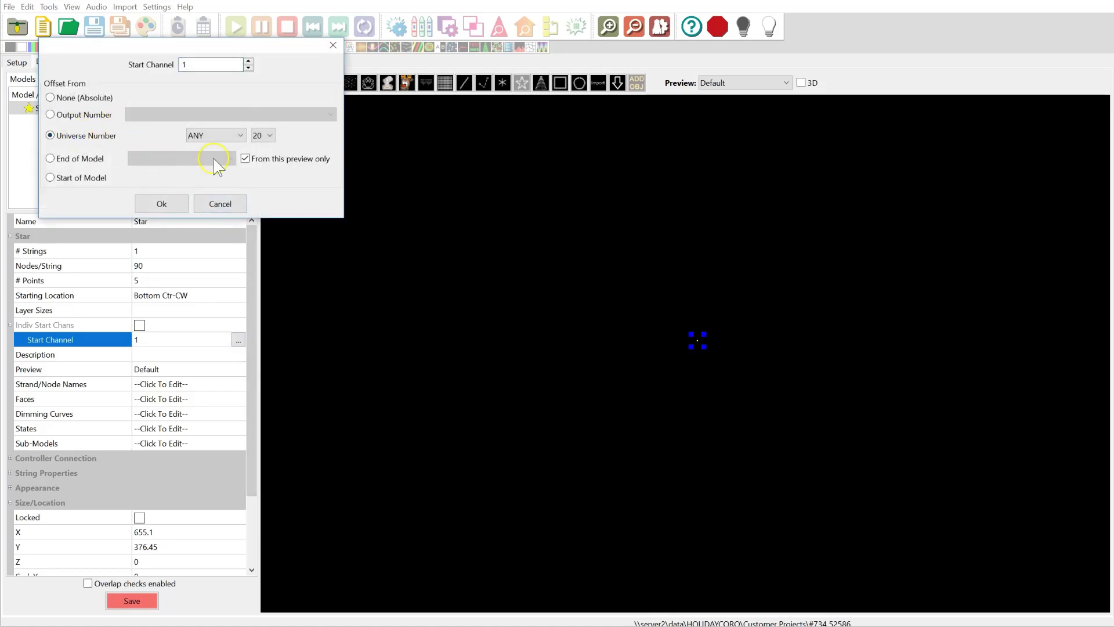
left_click(218, 141)
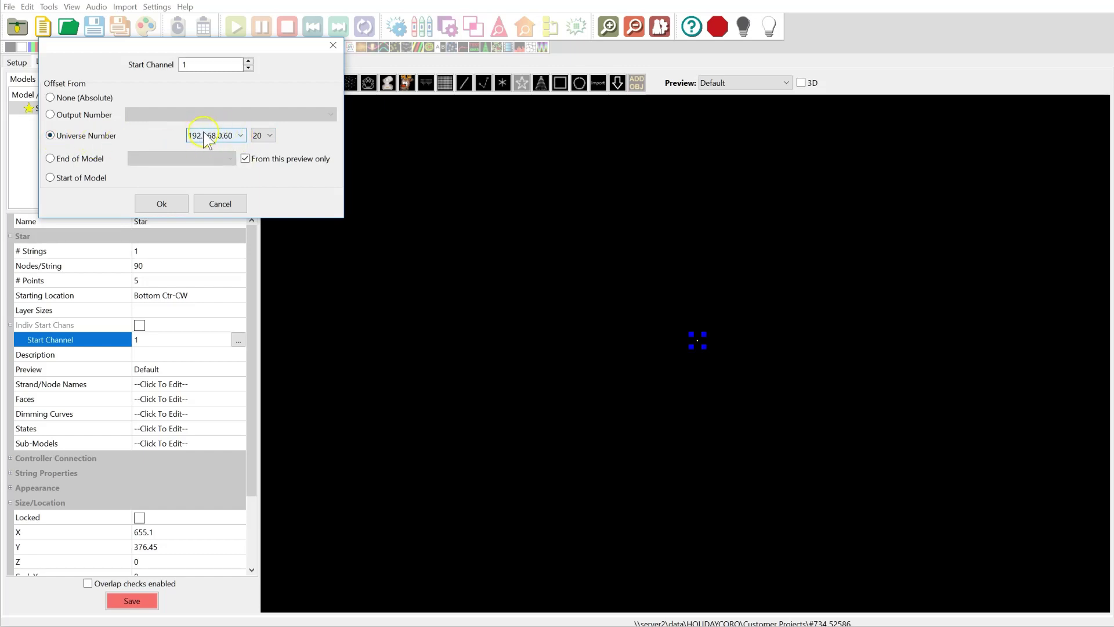
left_click(262, 136)
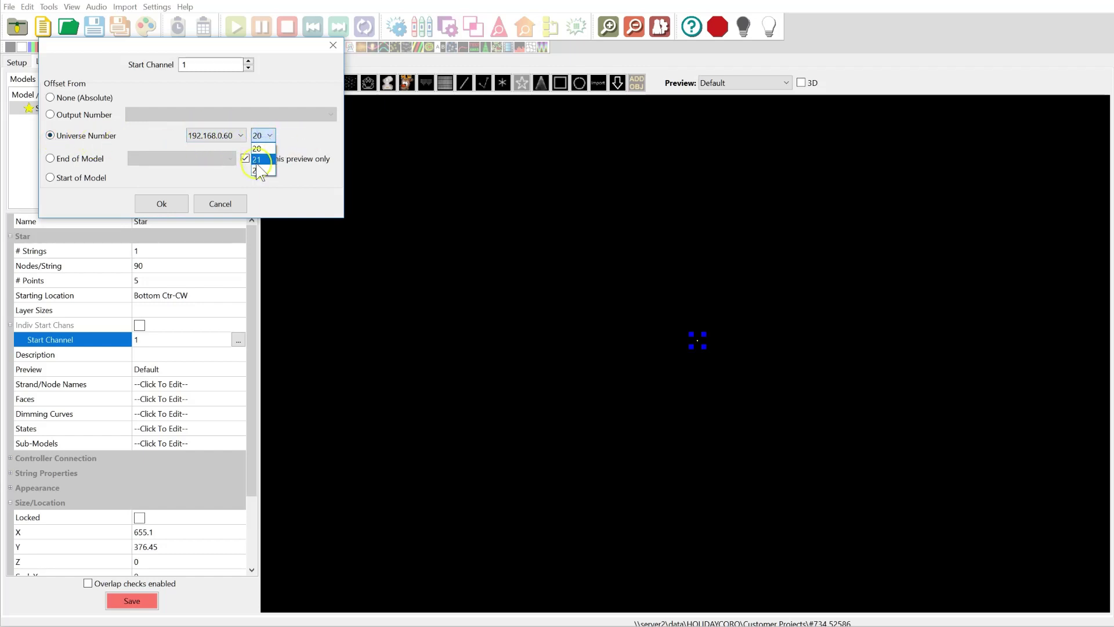
left_click(256, 137)
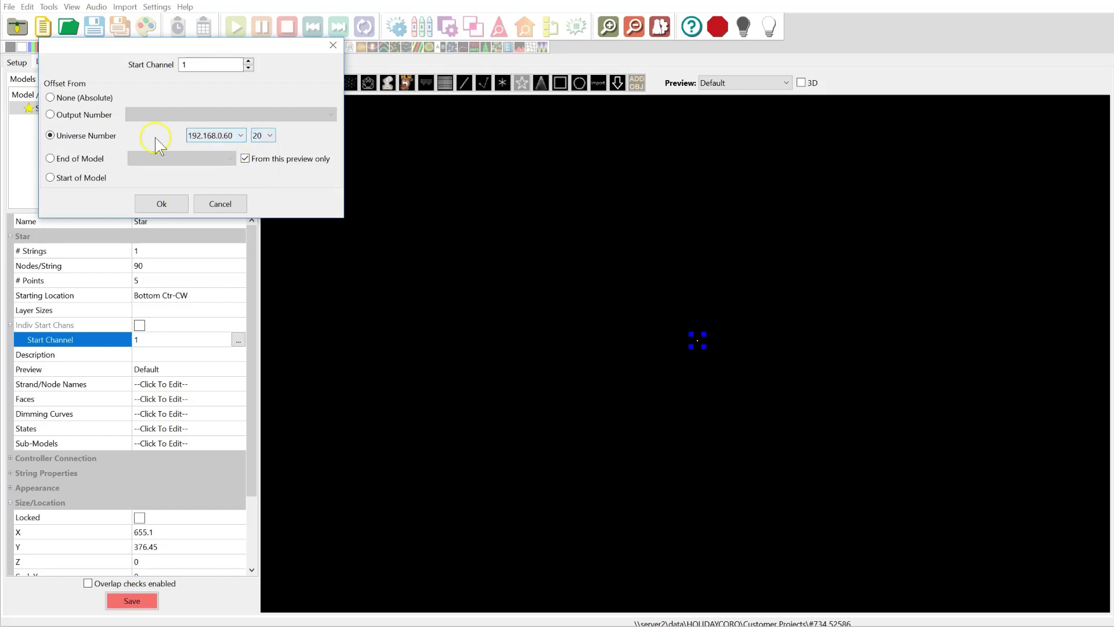
left_click(162, 204)
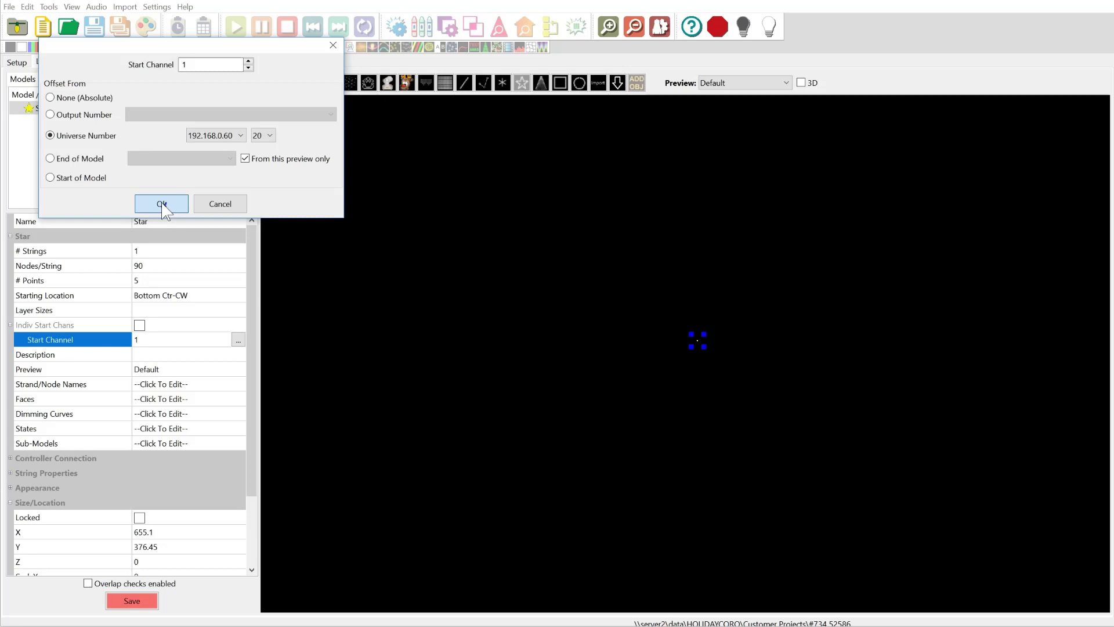
left_click(163, 204)
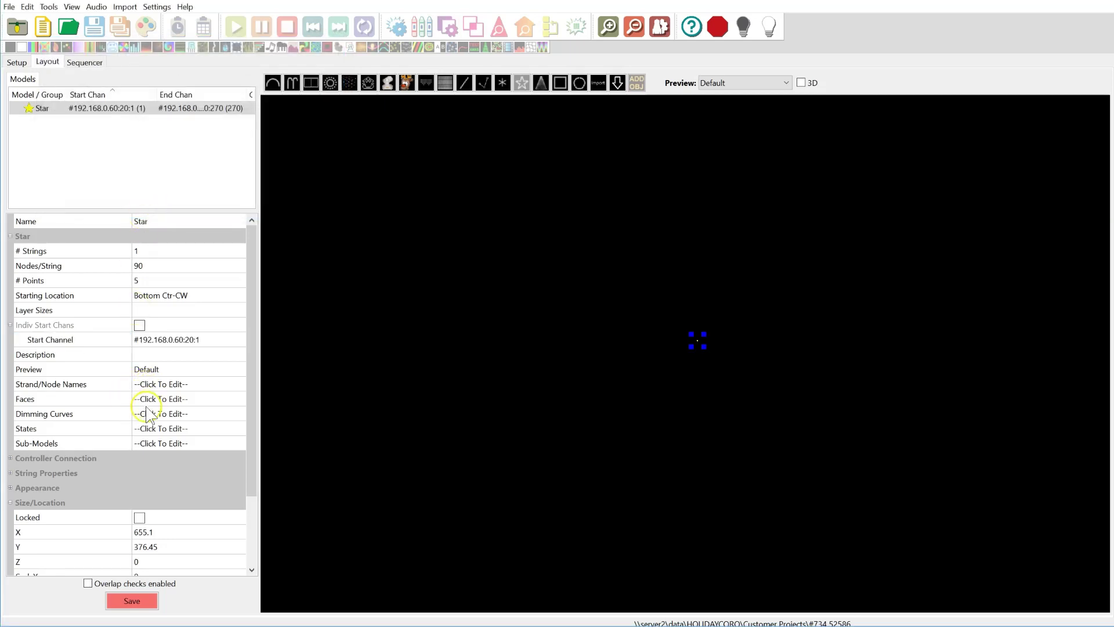
- Position the Star at X 600, Y 400
scroll(138, 414, "down", 2)
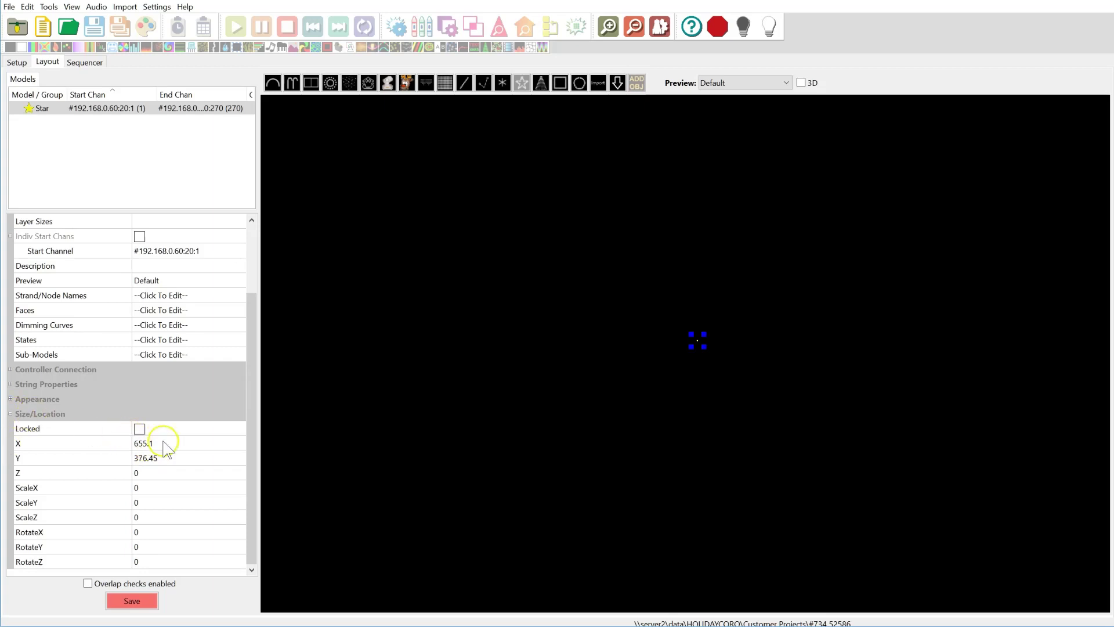
left_click(183, 444)
type("6")
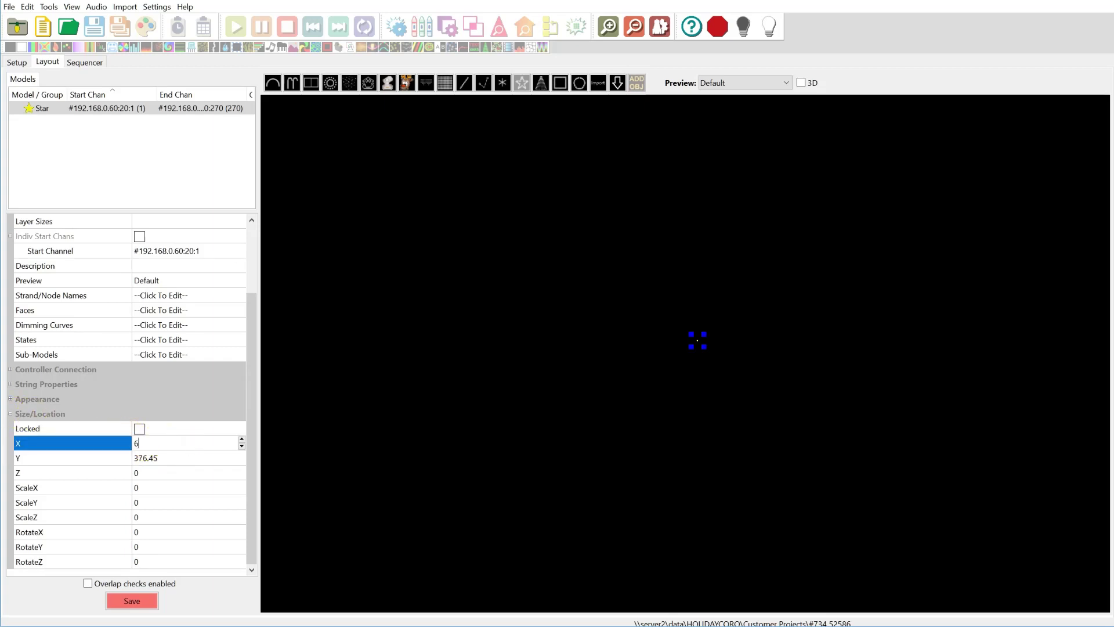
type("00")
left_click(183, 458)
type("4")
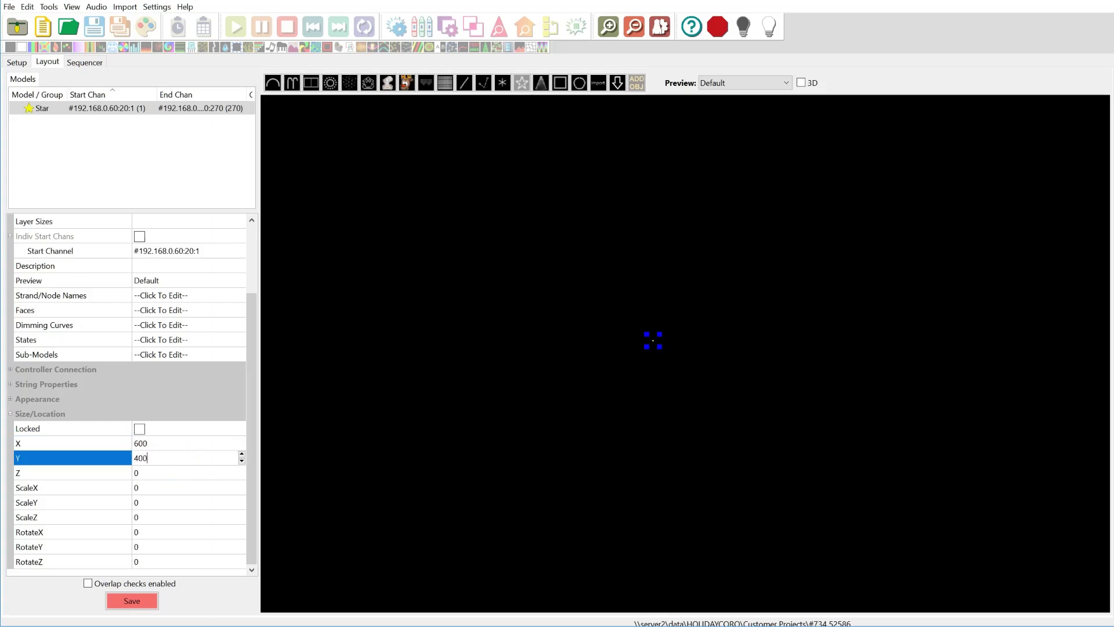
left_click(167, 490)
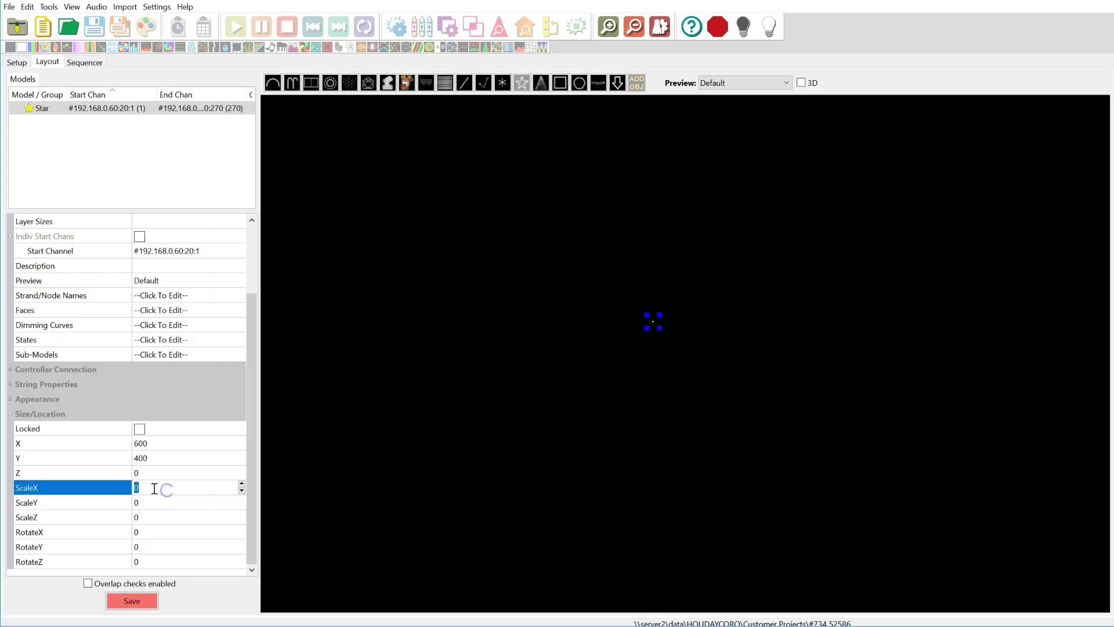
- Scale the Star to 5 on both X and Y
left_click(183, 503)
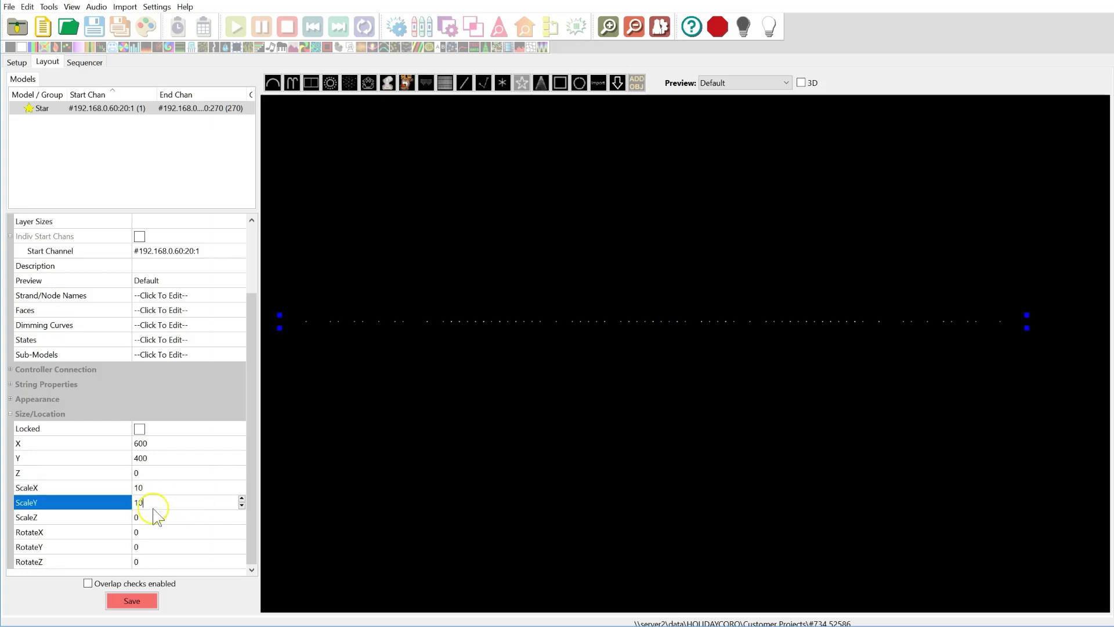
left_click(170, 517)
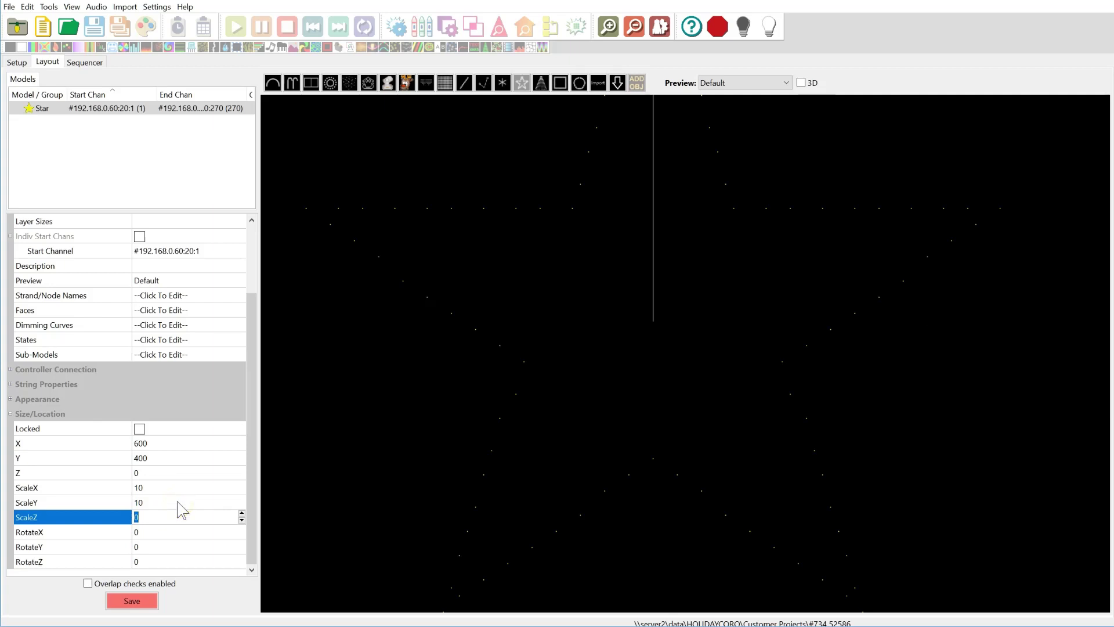
left_click_drag(841, 368, 795, 364)
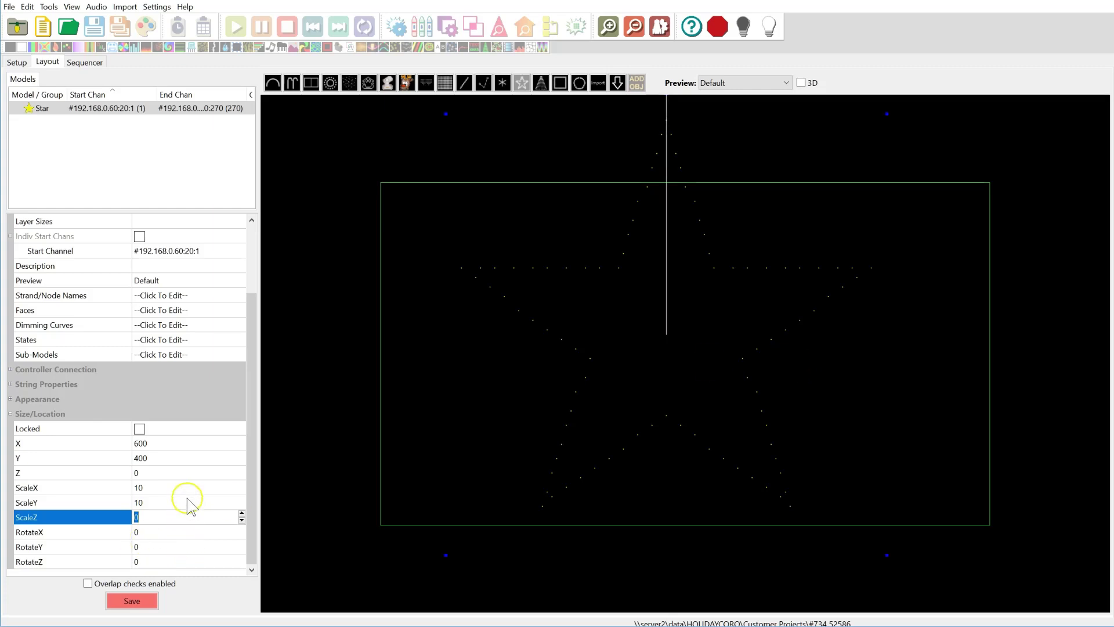
left_click(159, 490)
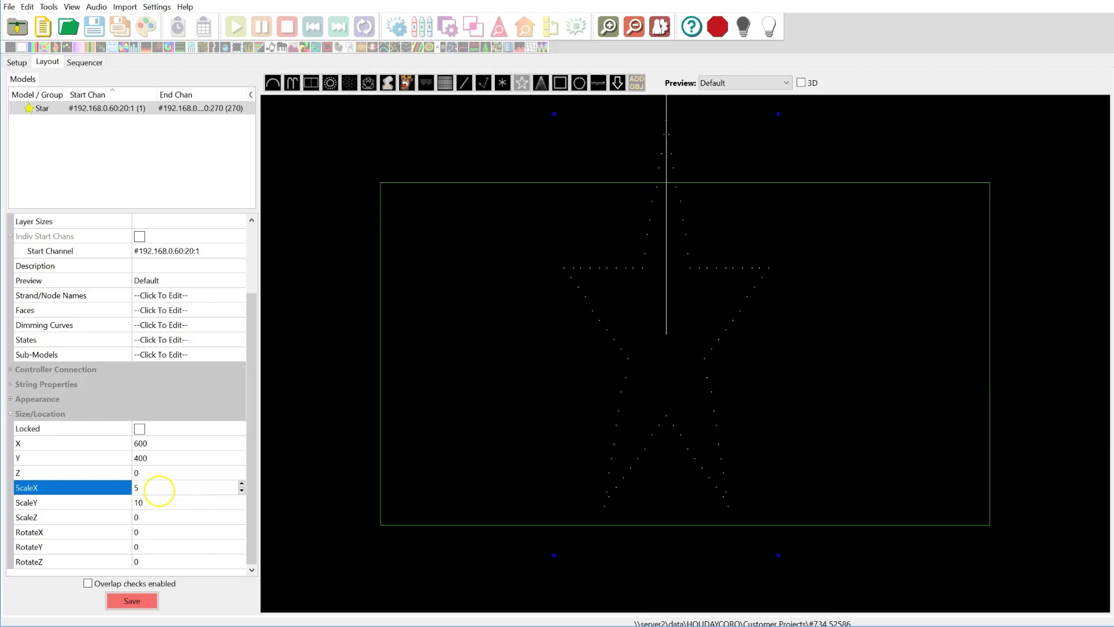
left_click(159, 501)
type("5")
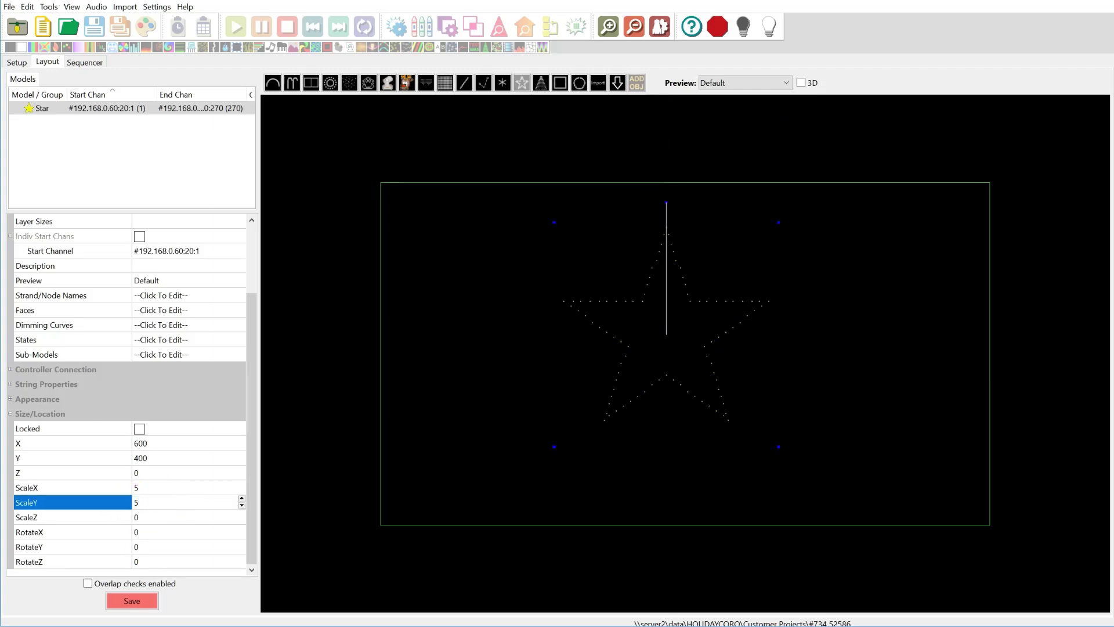
scroll(821, 401, "up", 2)
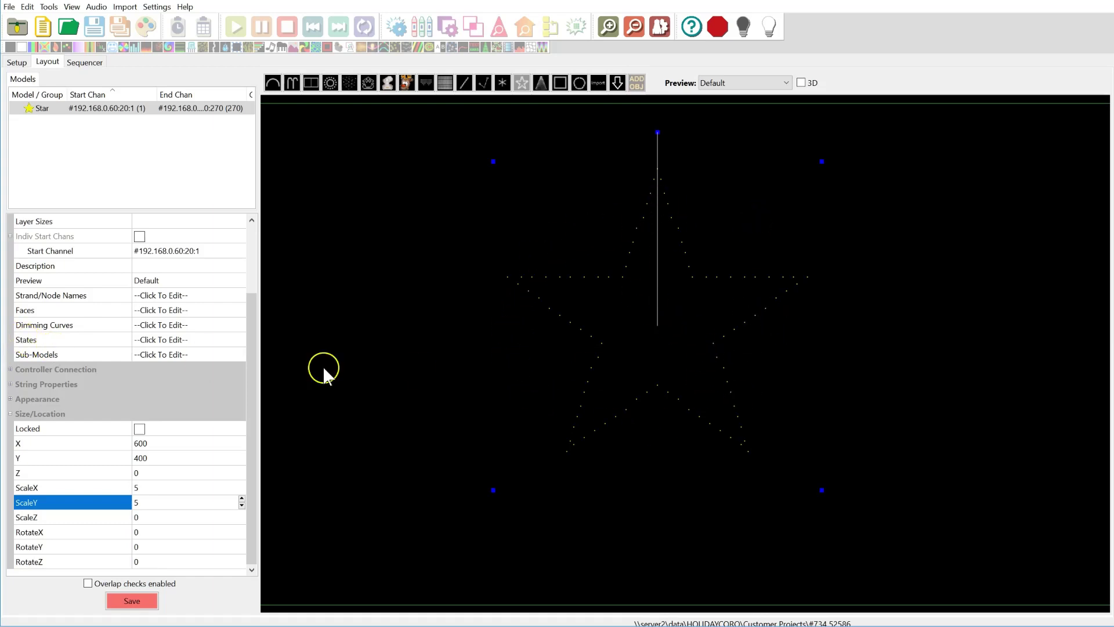
scroll(186, 283, "up", 3)
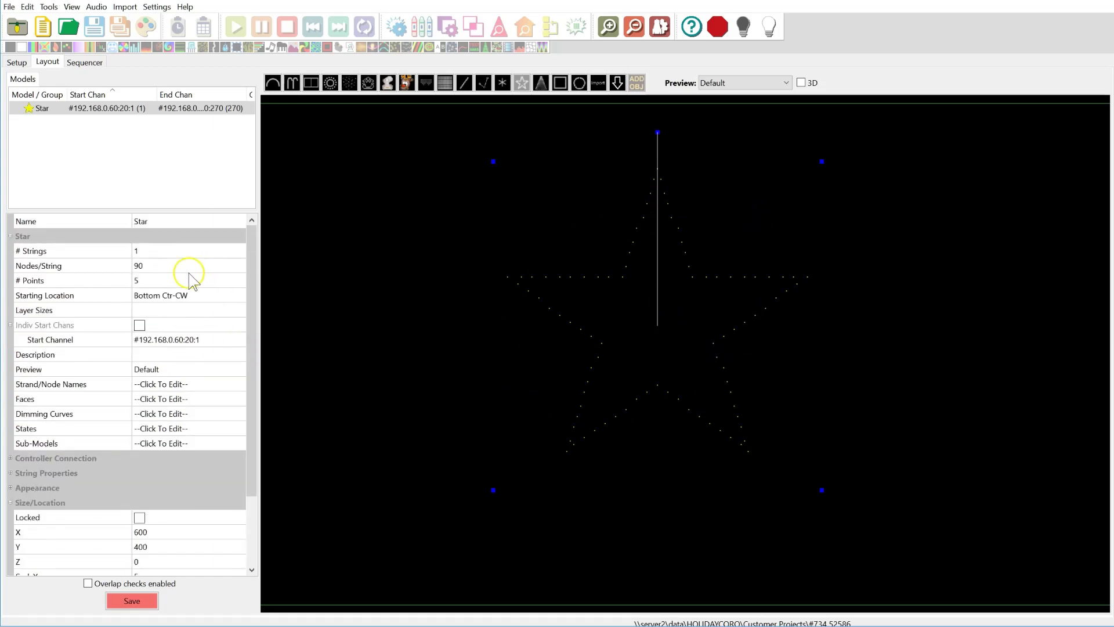
- Set the Star's Layer Sizes to 20,30,40 and save the layout
left_click(163, 309)
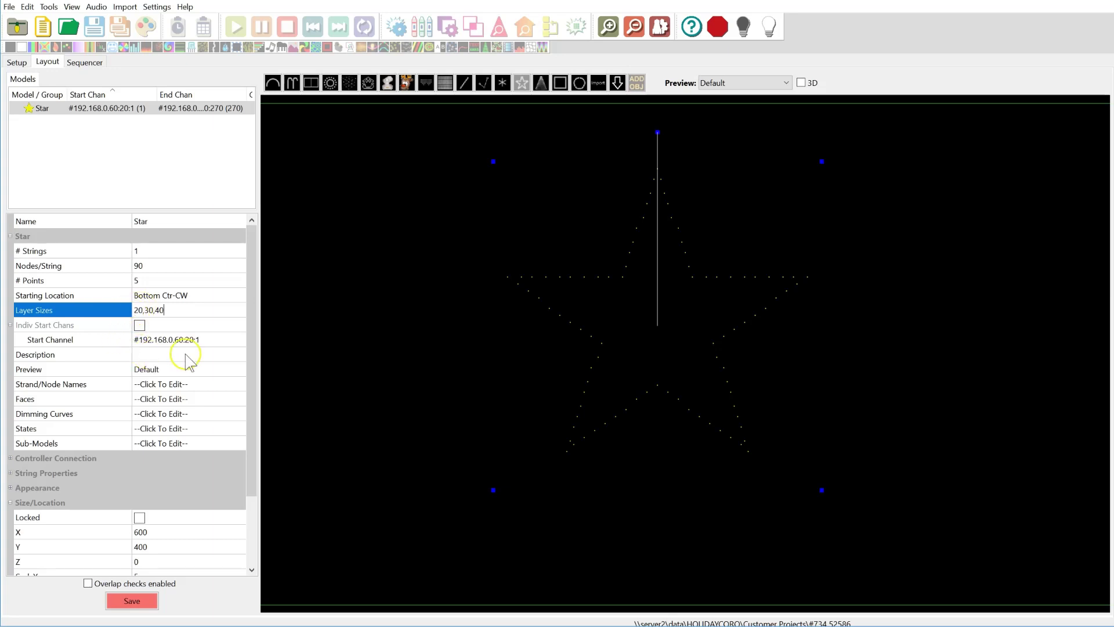
left_click(131, 601)
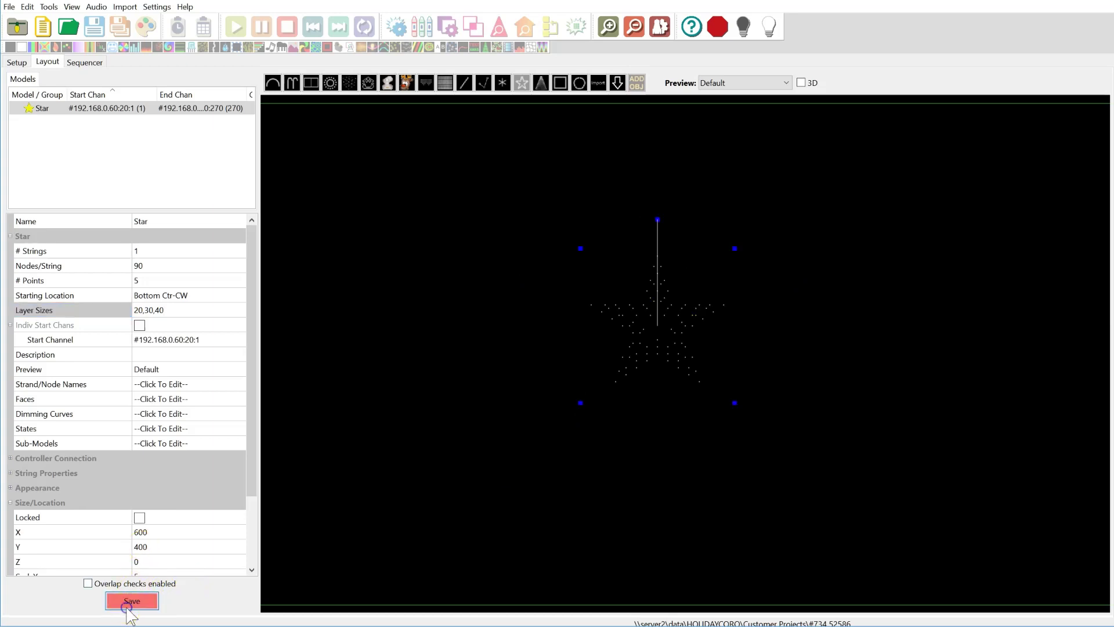
right_click(637, 352)
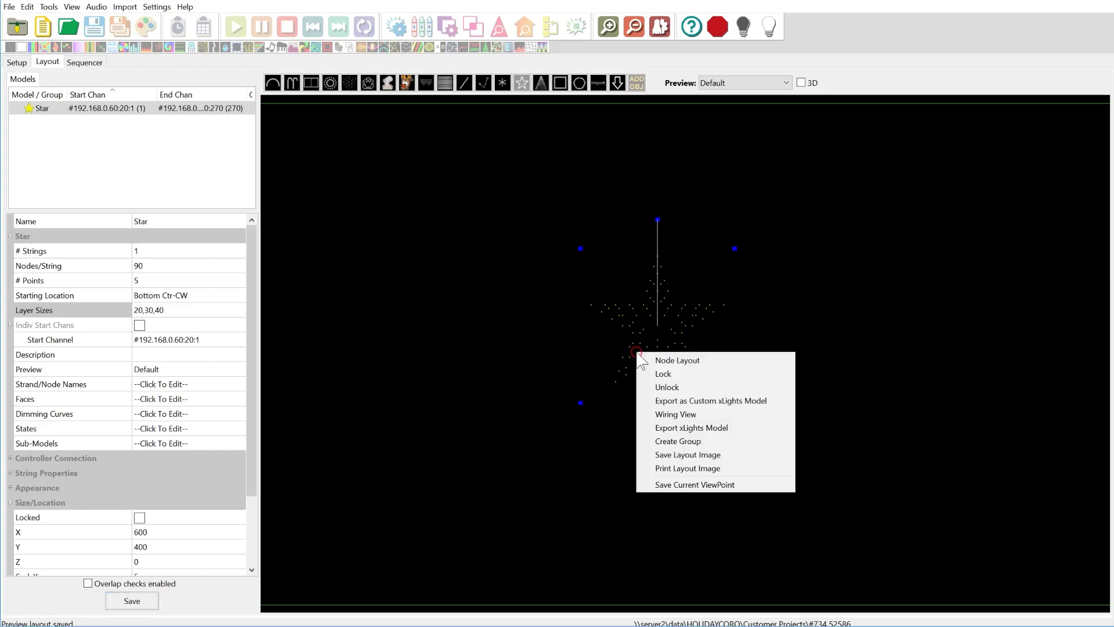
left_click(712, 413)
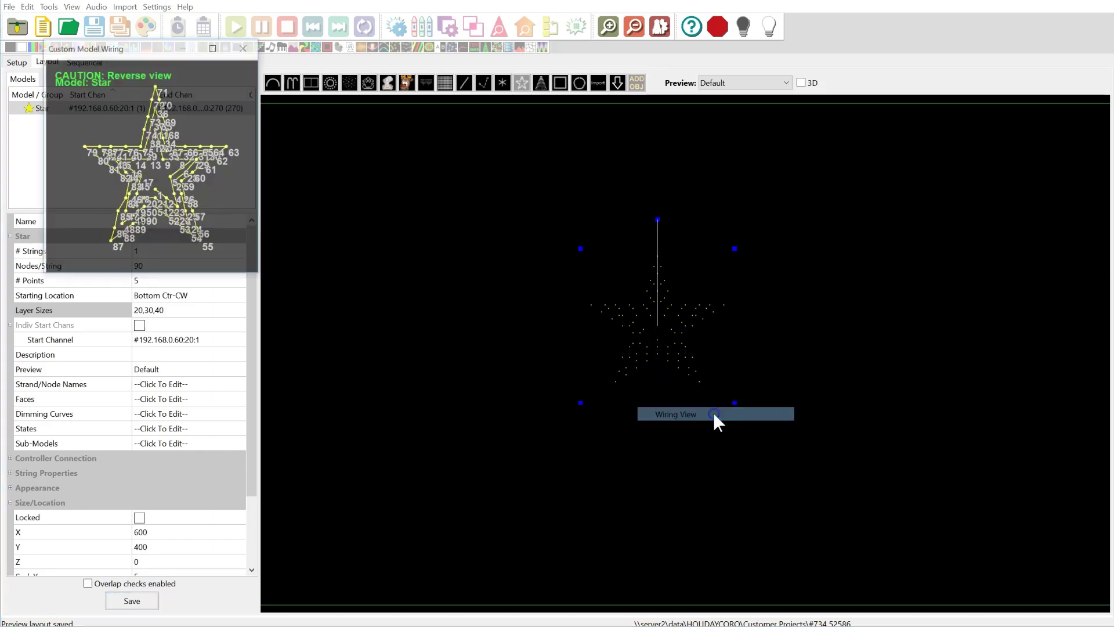
double_click(167, 58)
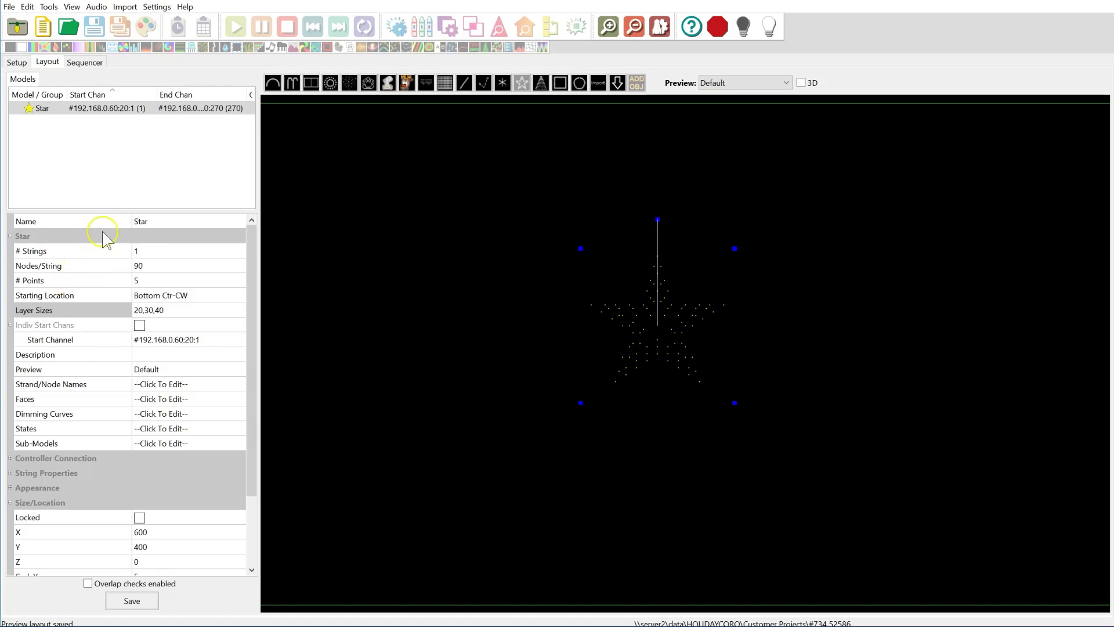
- Add a second star model, Star-2, at the centre of the layout
left_click(118, 160)
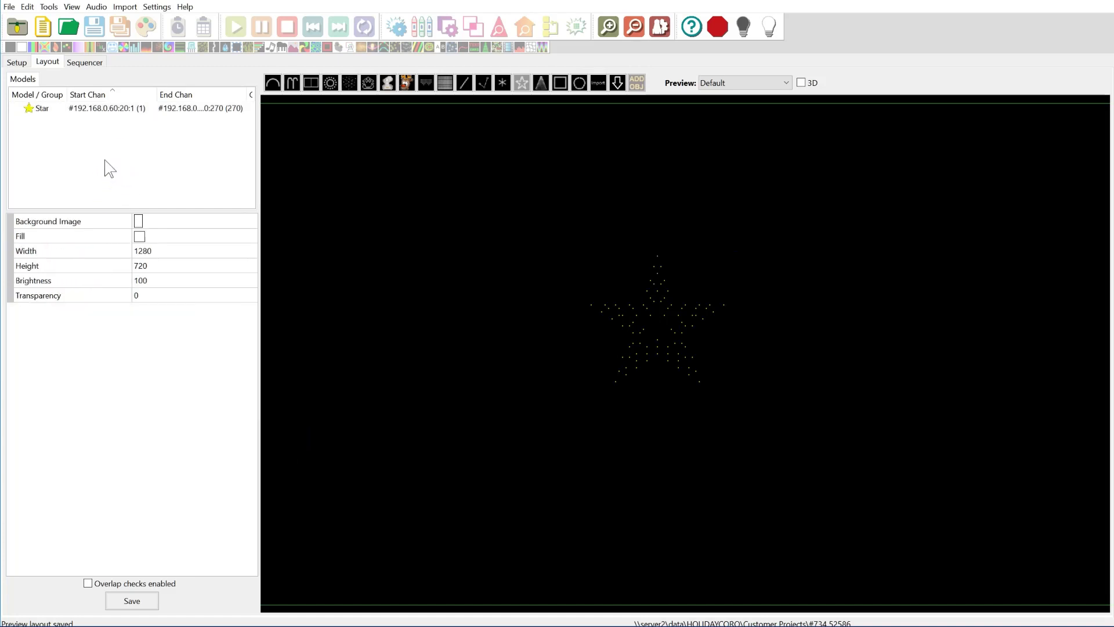
left_click(511, 84)
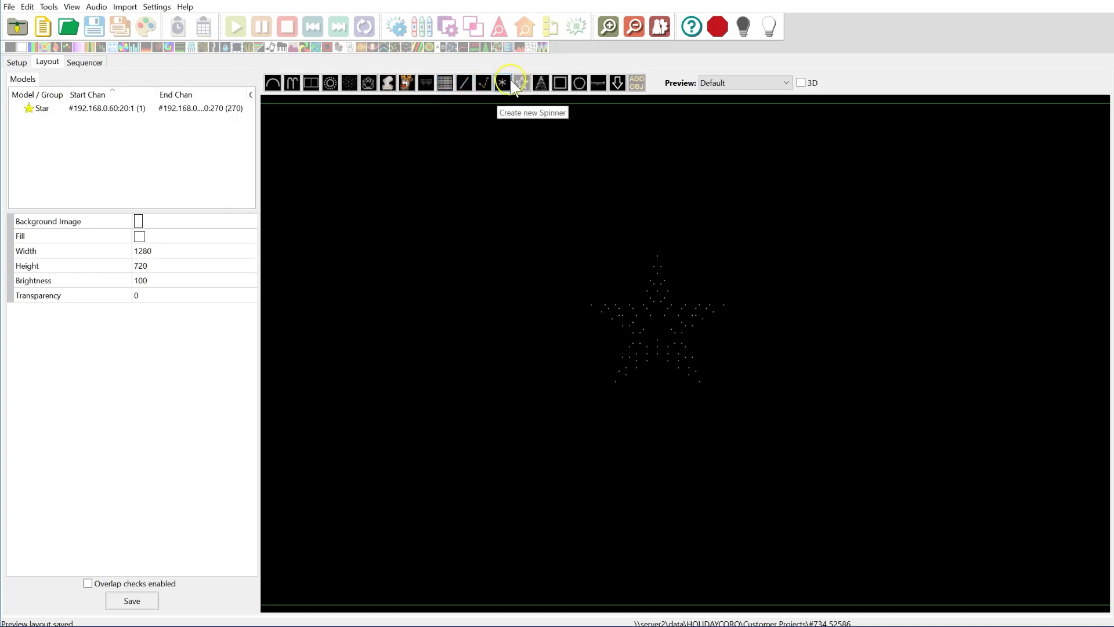
left_click(649, 355)
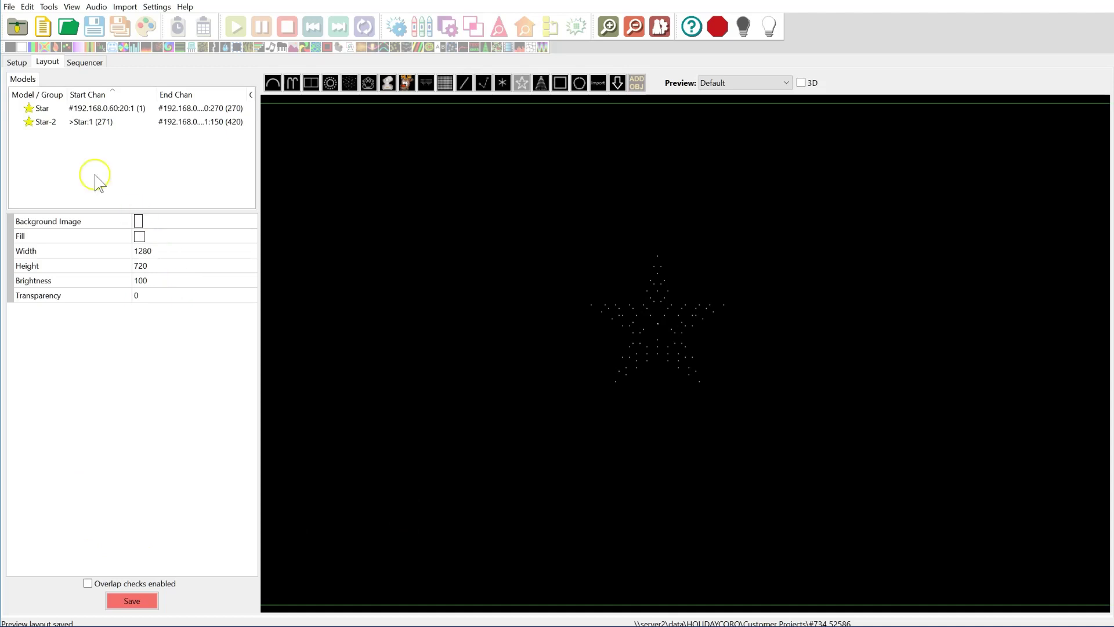
- Give Star-2 110 nodes per string
left_click(34, 121)
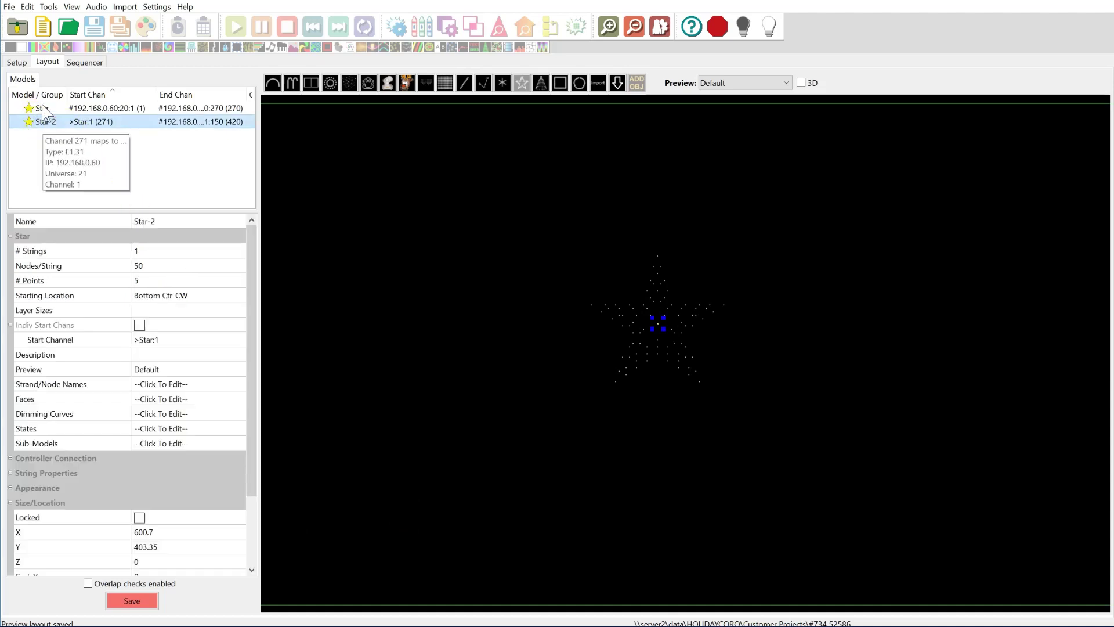
left_click(49, 123)
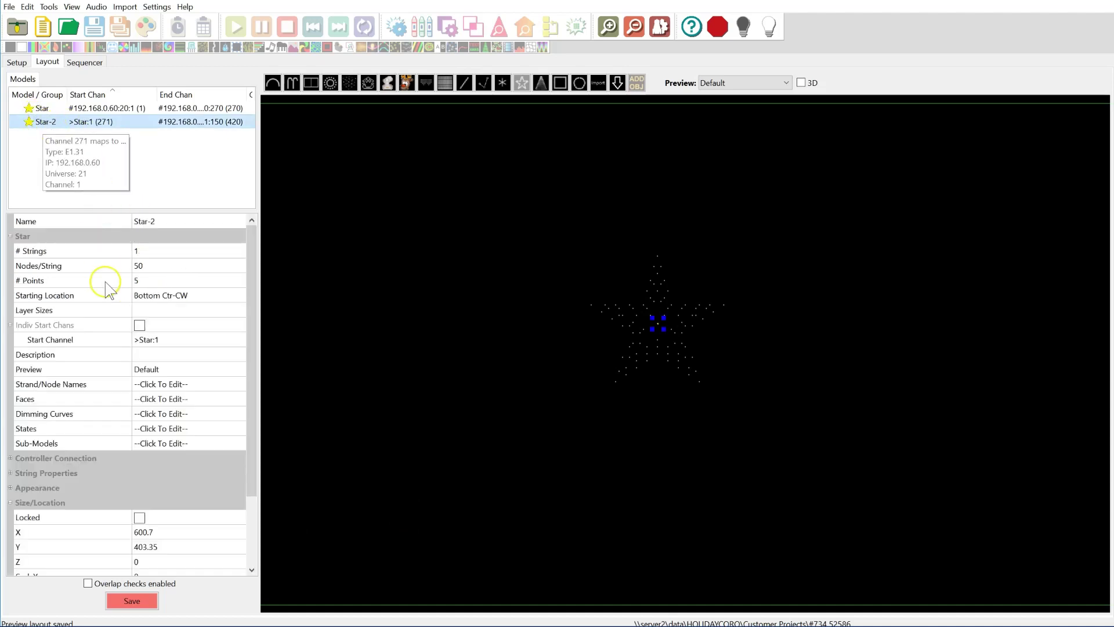
left_click(158, 249)
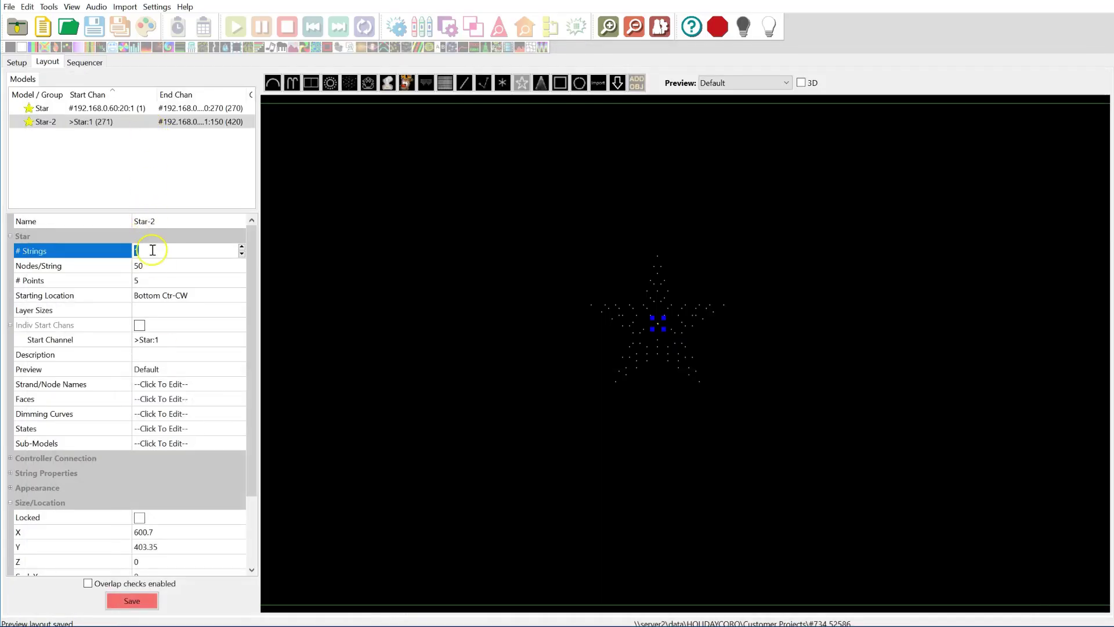
left_click(154, 263)
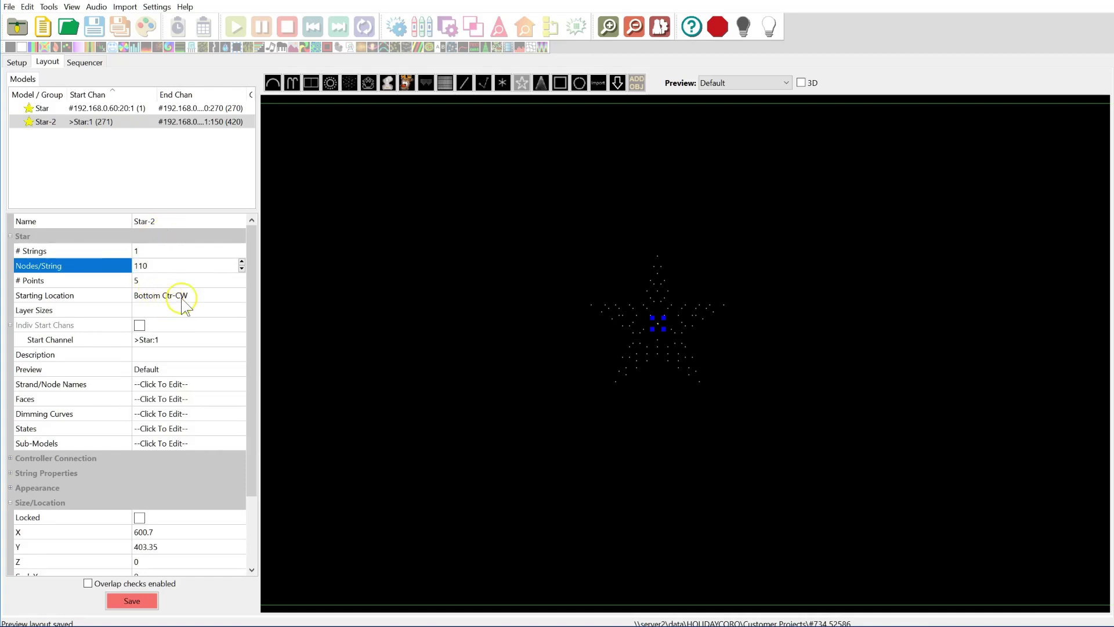
left_click(167, 310)
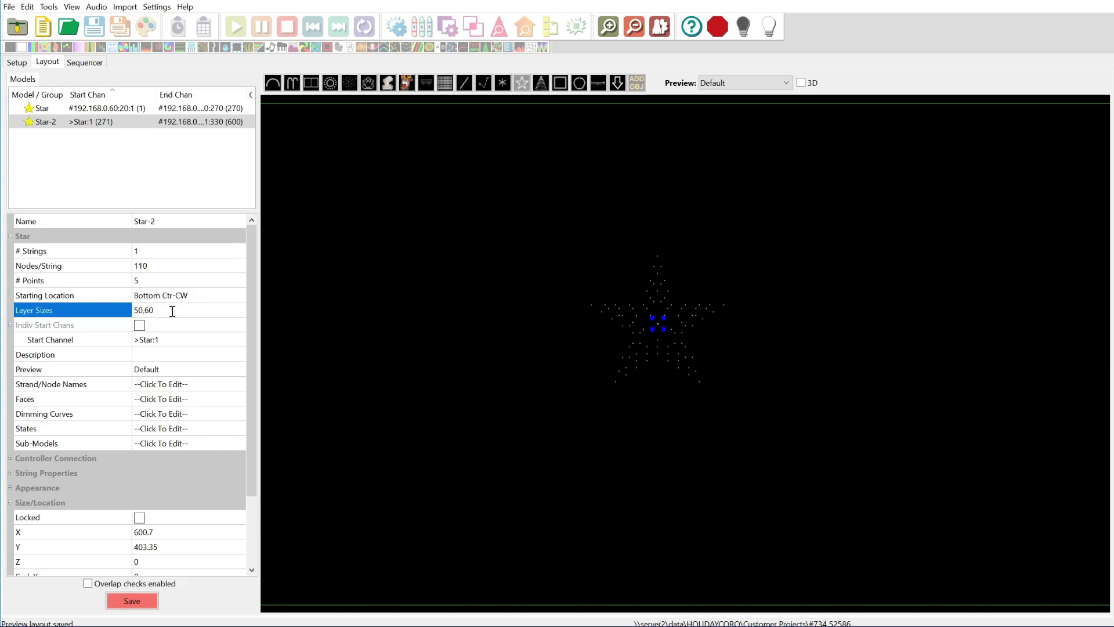
- Set Star-2's start channel to universe 21 on controller 192.168.0.60
left_click(178, 339)
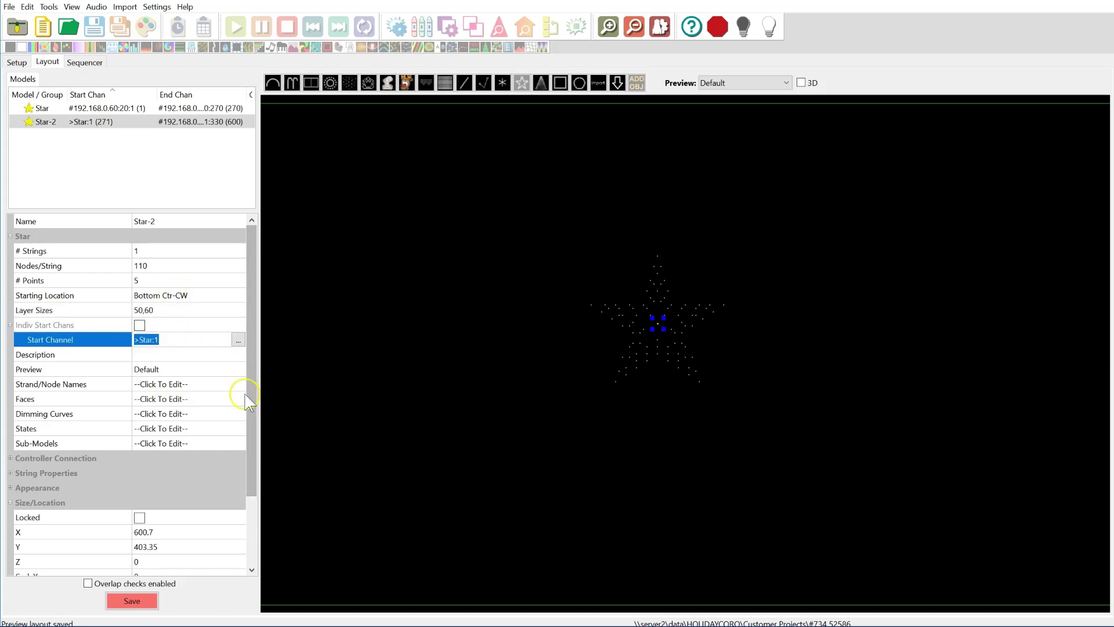
left_click(239, 340)
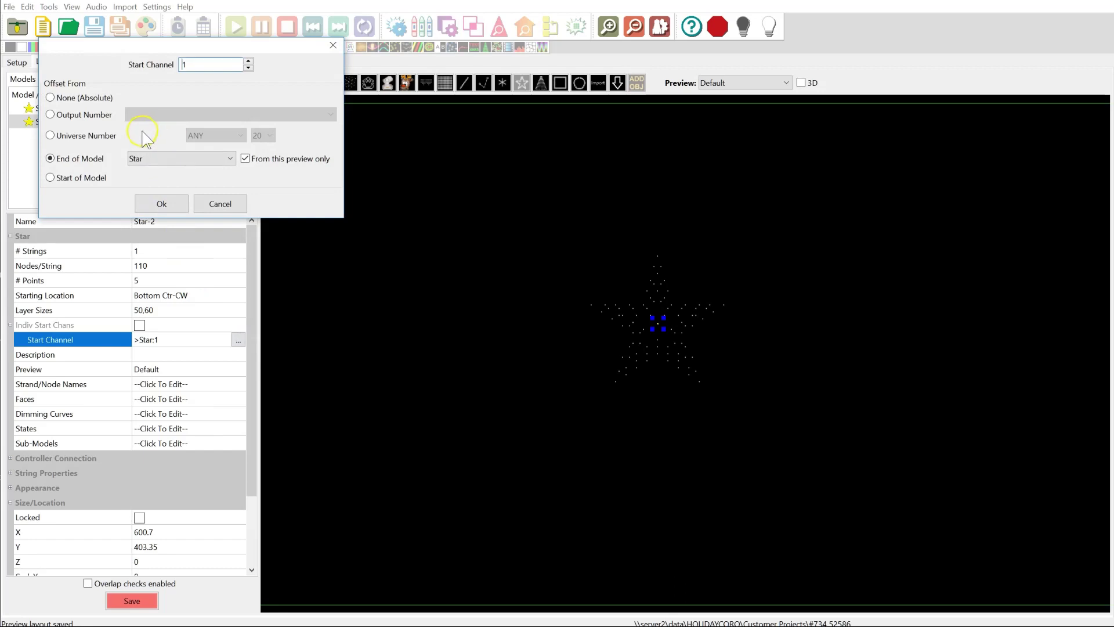
left_click(49, 136)
left_click(212, 131)
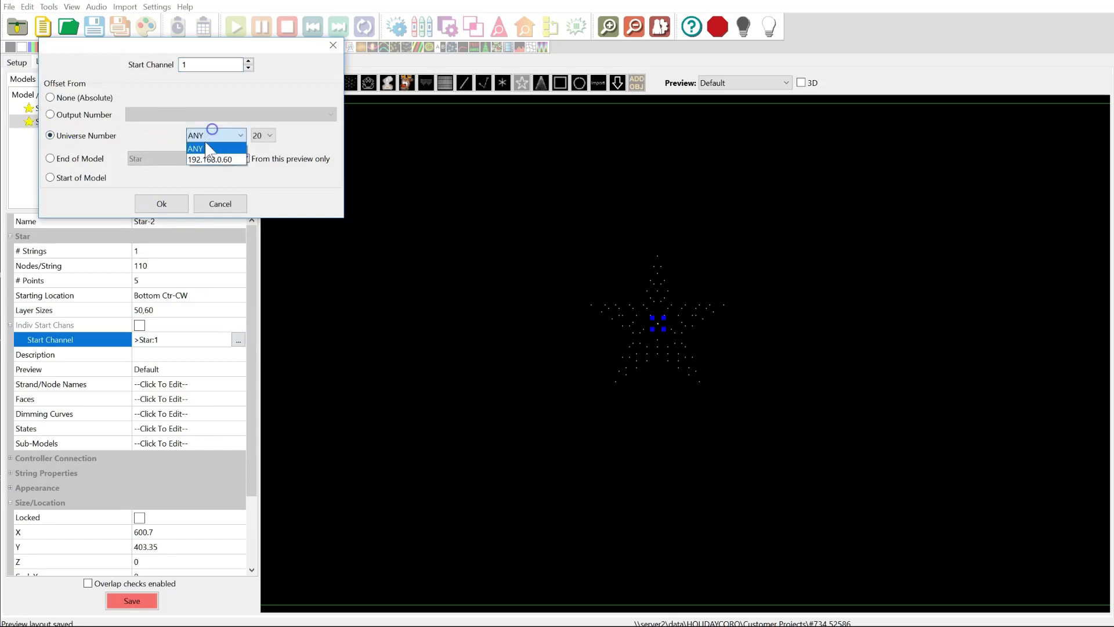
left_click(210, 160)
left_click(263, 136)
left_click(258, 158)
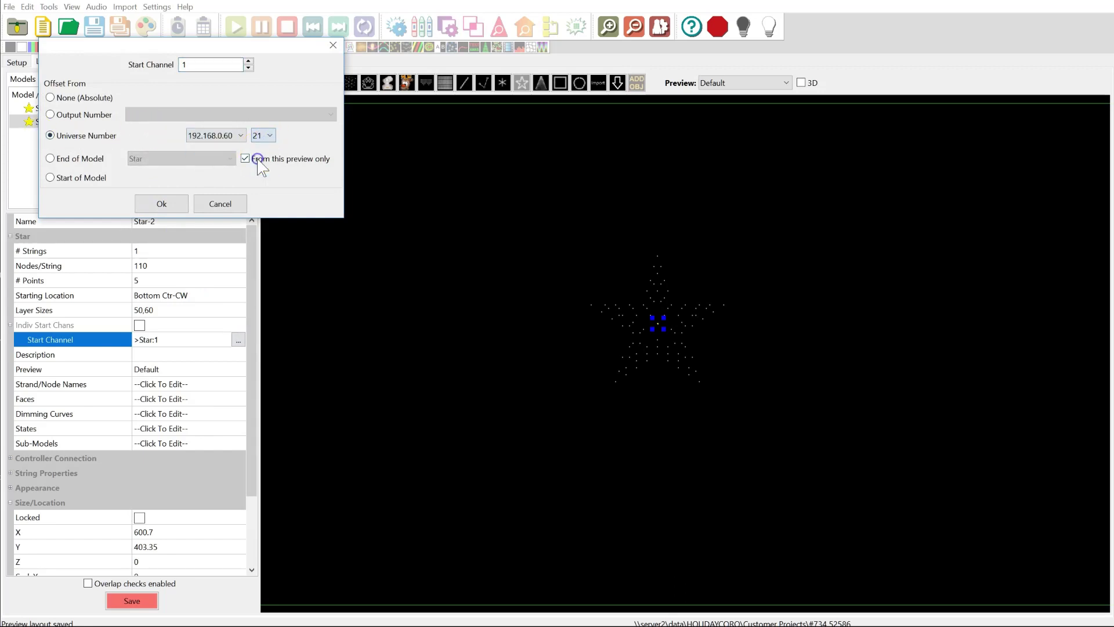
left_click(175, 207)
- Place Star-2 at X 600, Y 400, matching the original Star
scroll(153, 490, "down", 2)
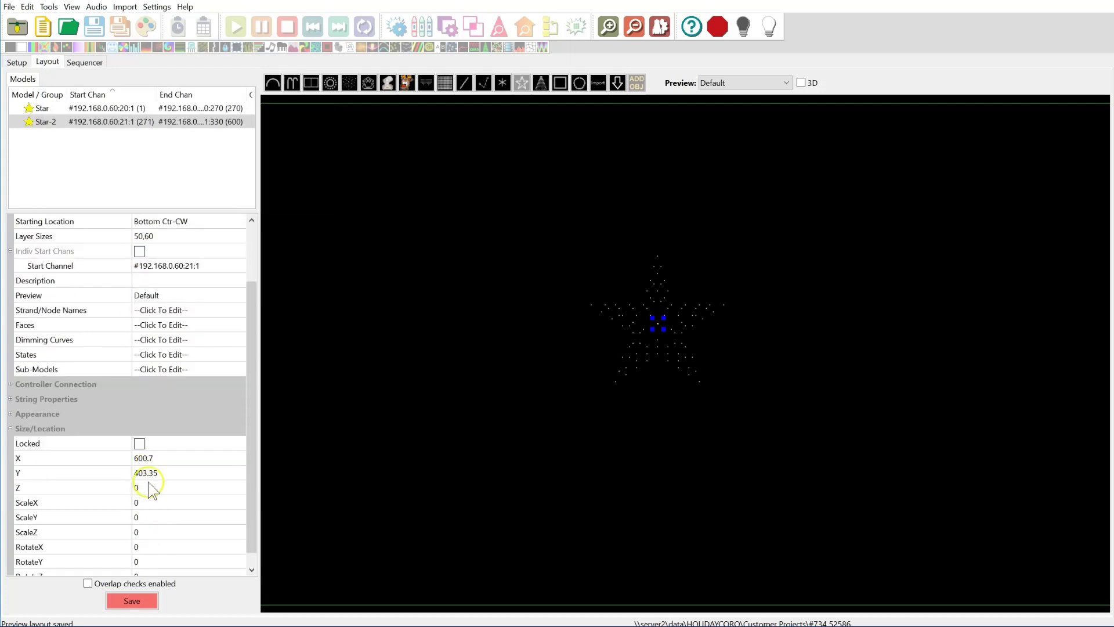
left_click(120, 108)
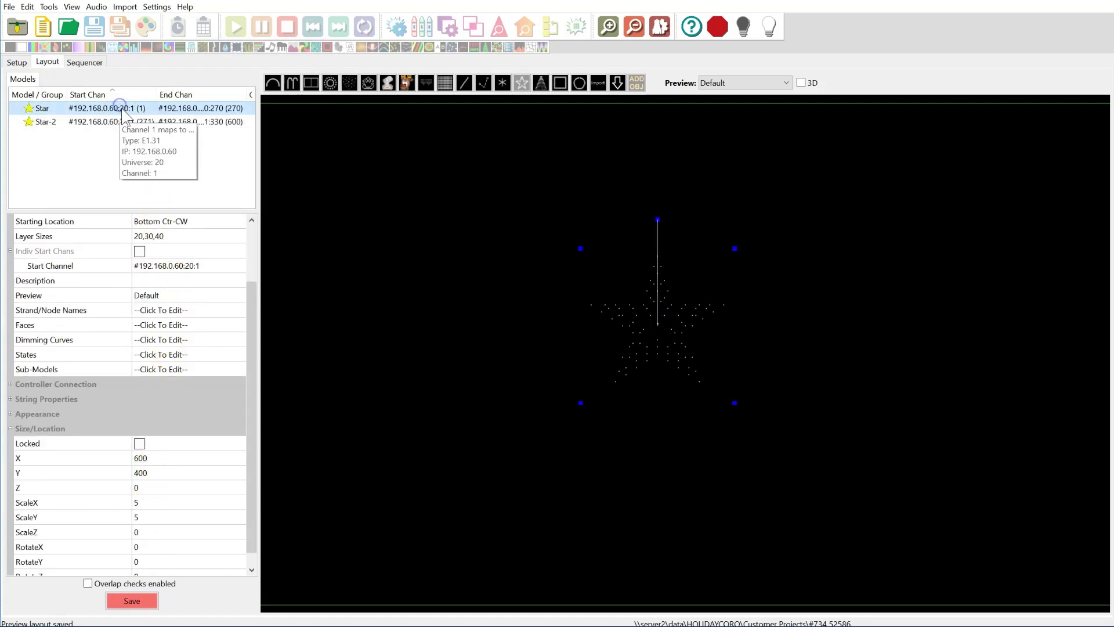
left_click(116, 123)
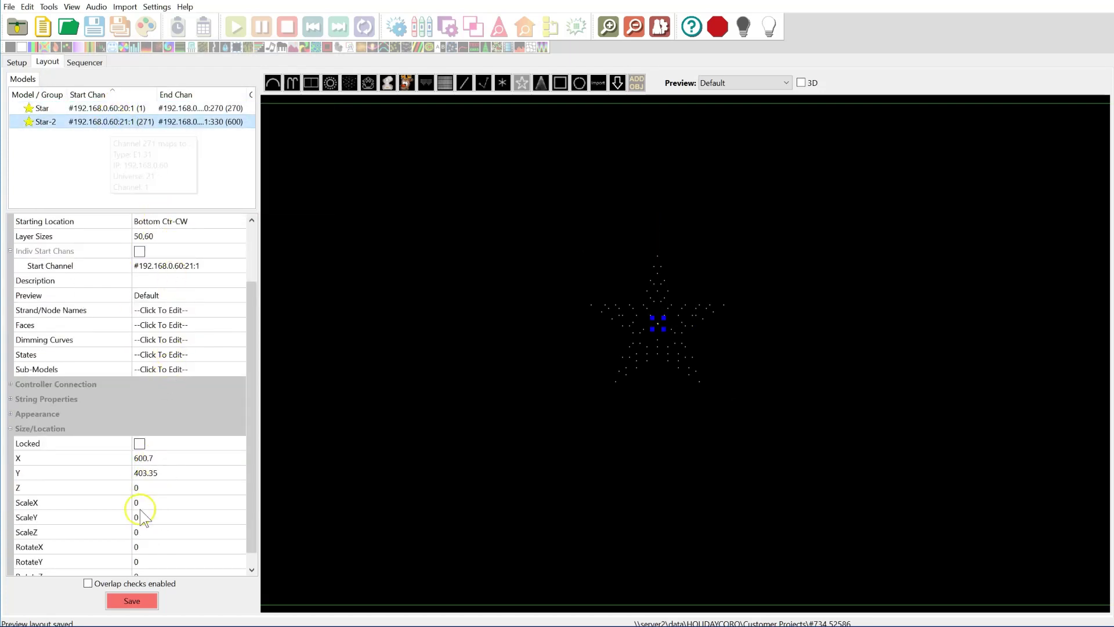
left_click(165, 457)
type("6")
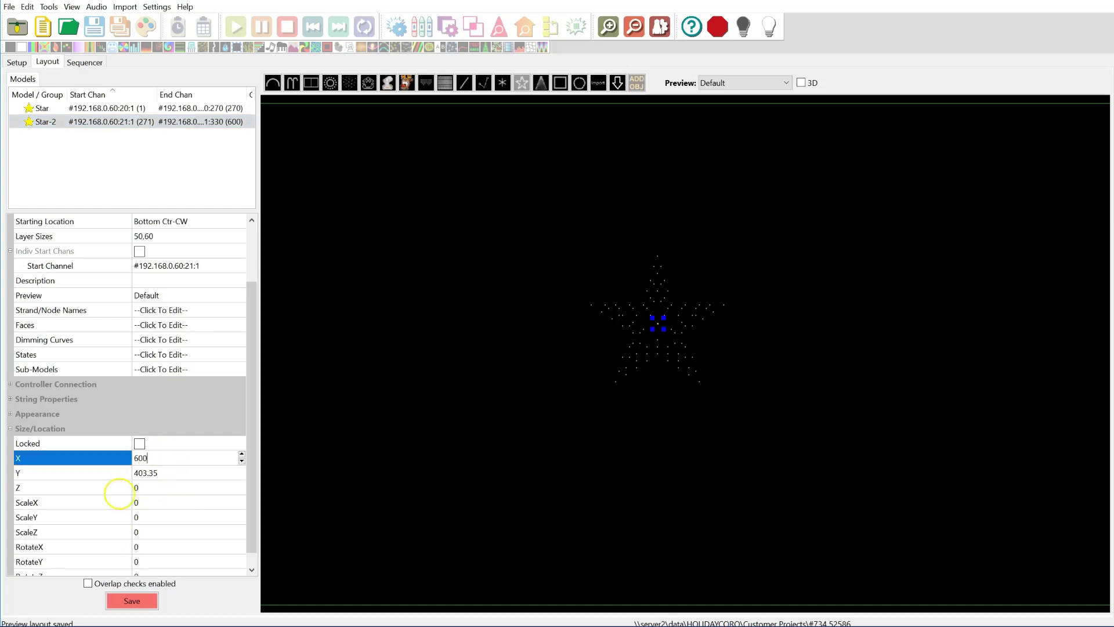
left_click(168, 475)
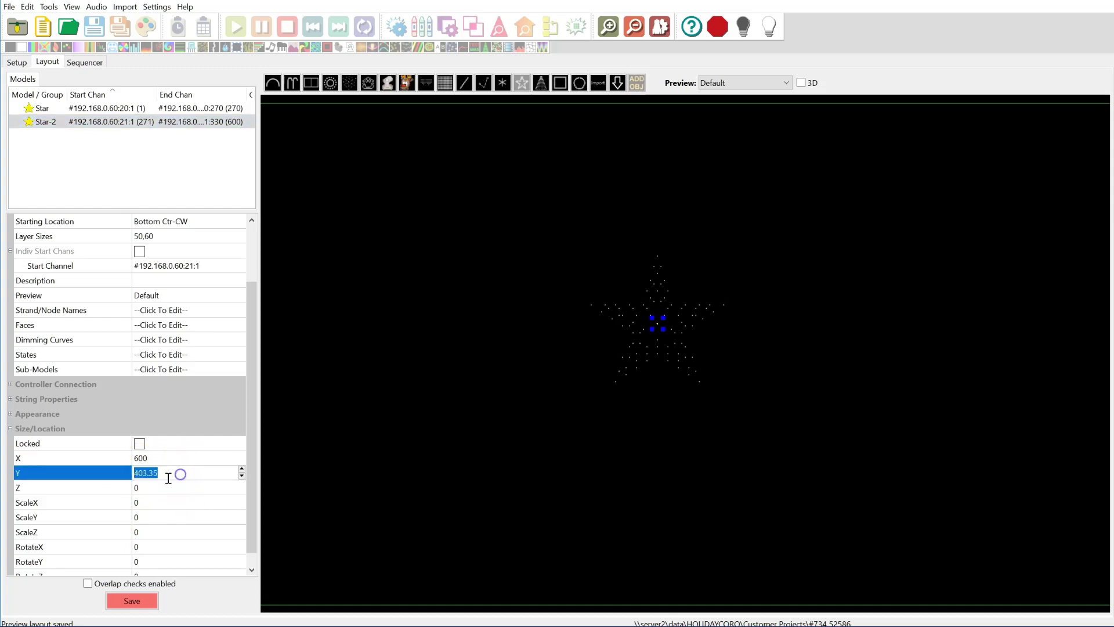
type("400")
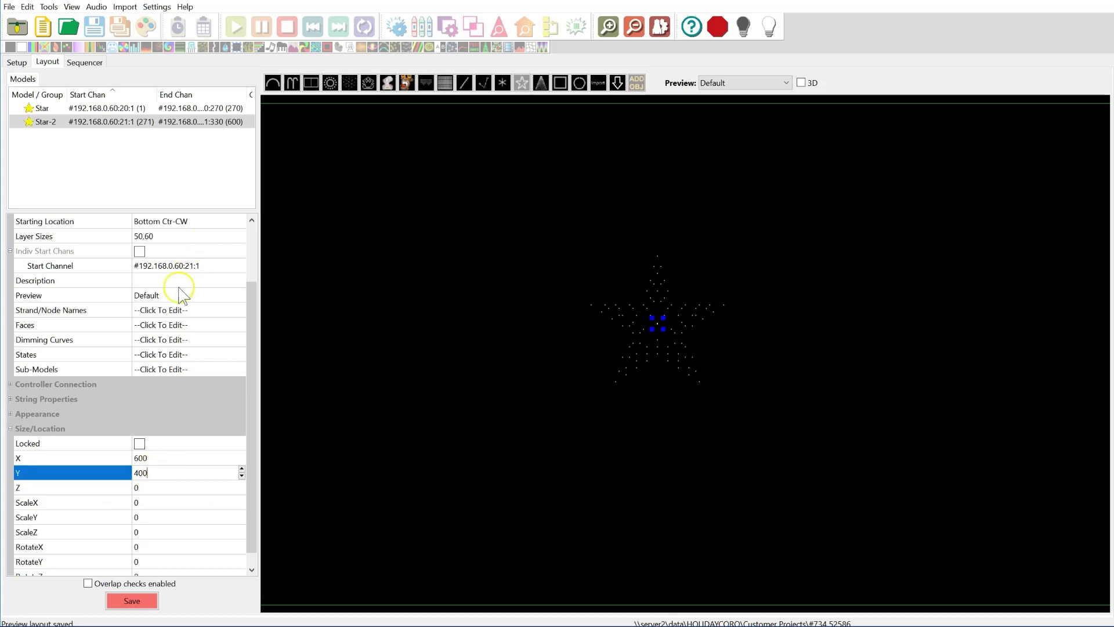
- Scale Star-2 to 5 horizontally and vertically
left_click(134, 111)
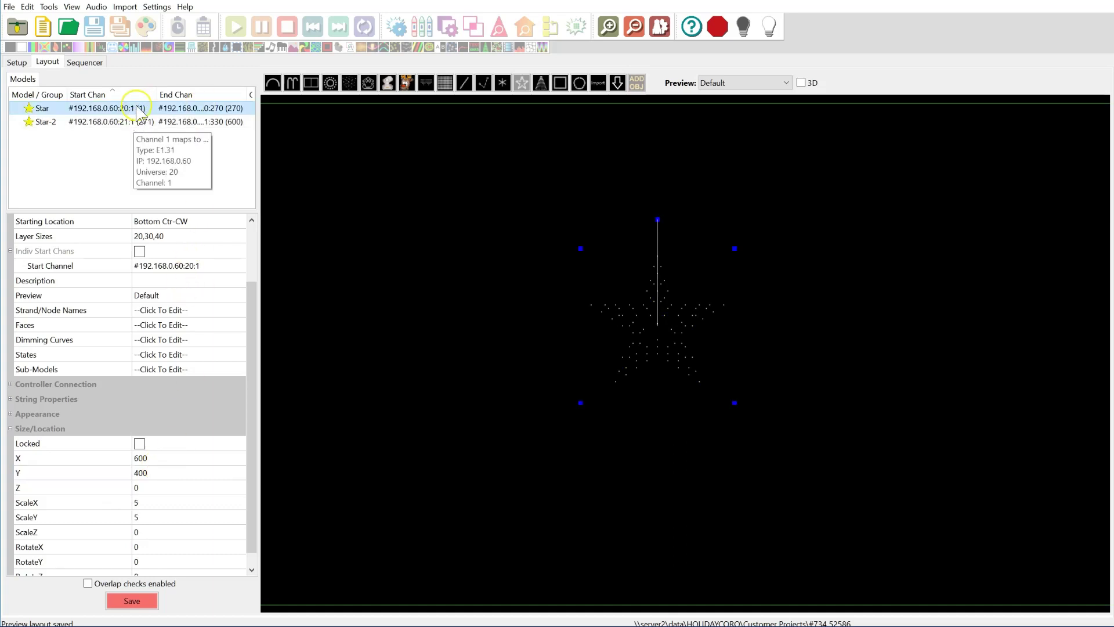
left_click(135, 121)
left_click(140, 505)
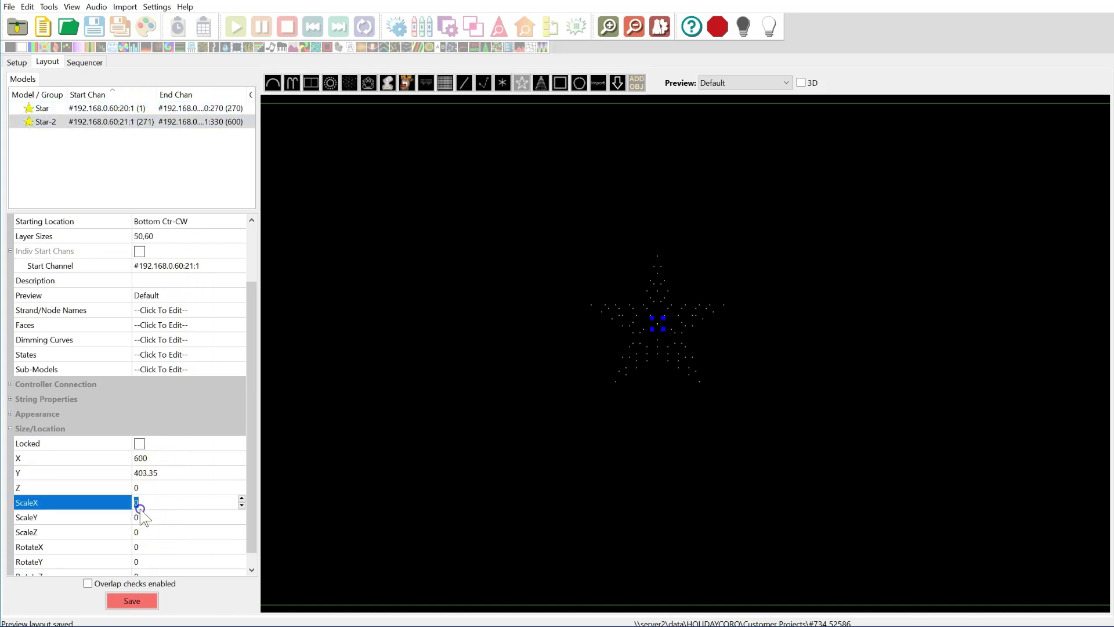
left_click(171, 517)
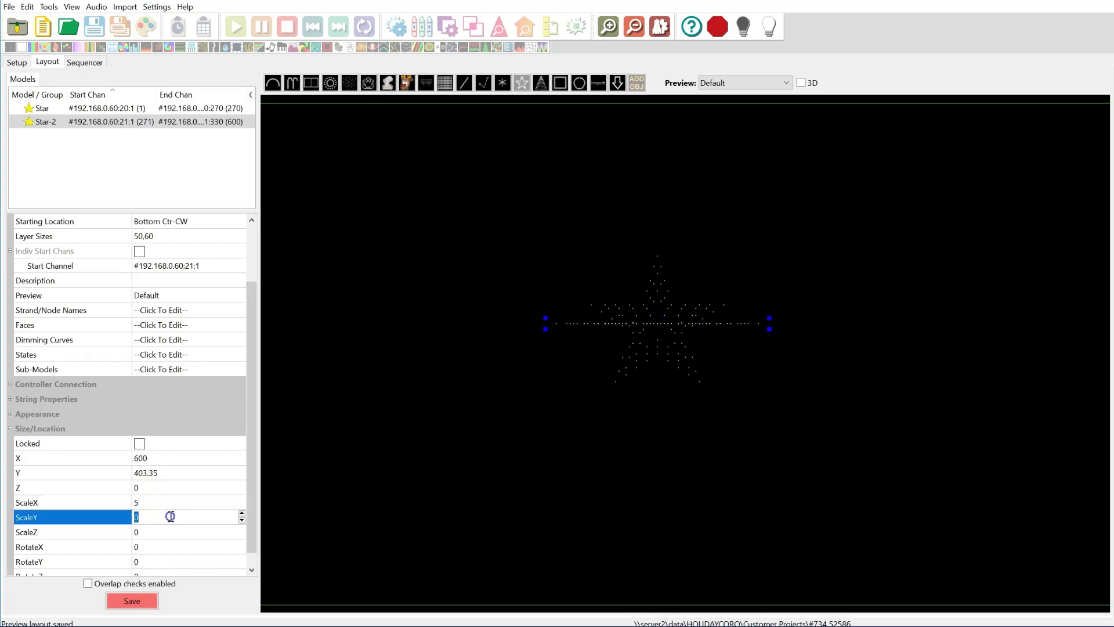
type("5")
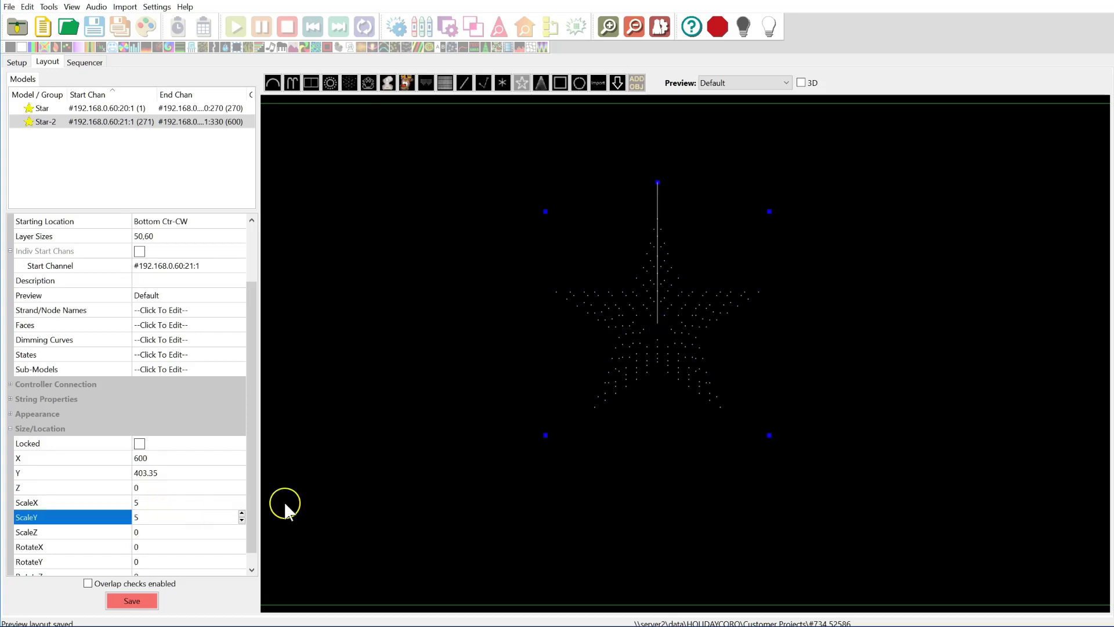
right_click(592, 288)
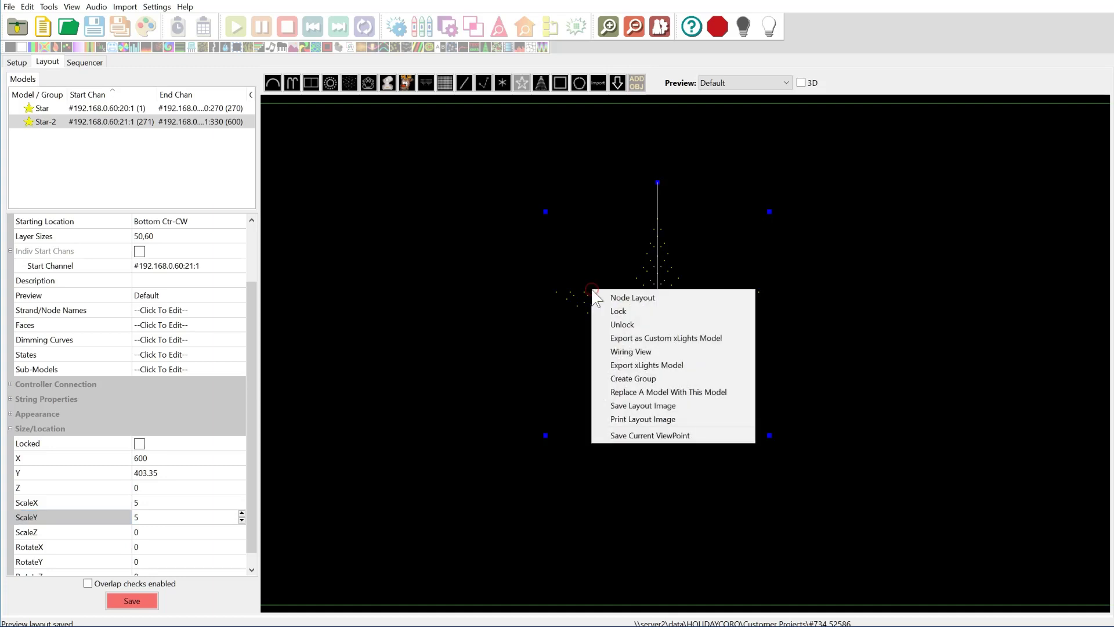
left_click(658, 351)
left_click(659, 352)
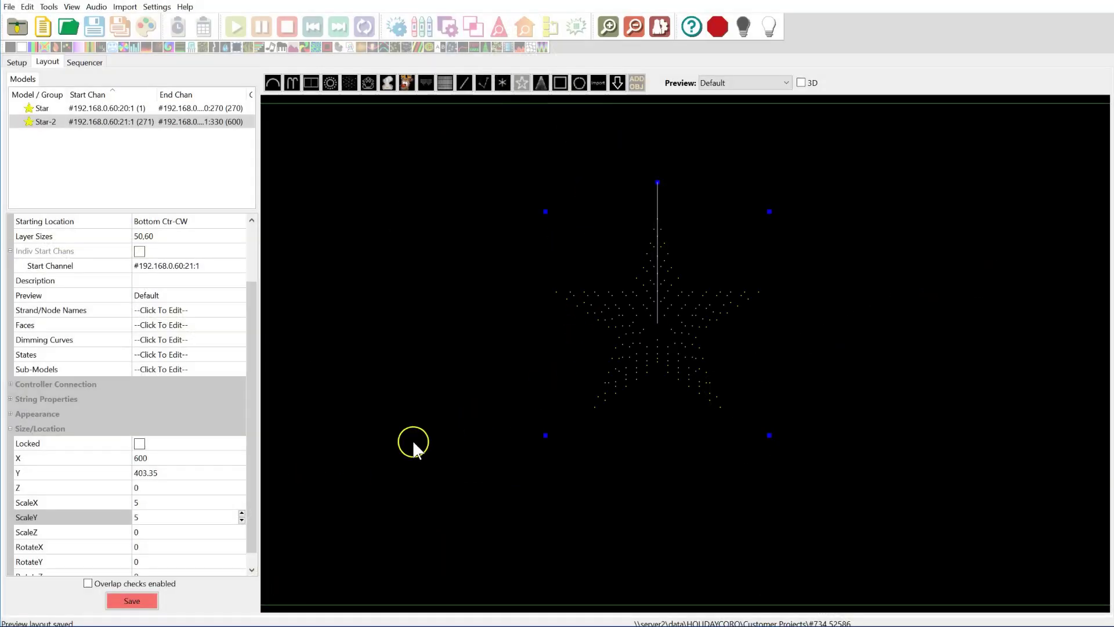
- Change the outer Star's nodes per string from 90 to 110
left_click(64, 144)
left_click(522, 83)
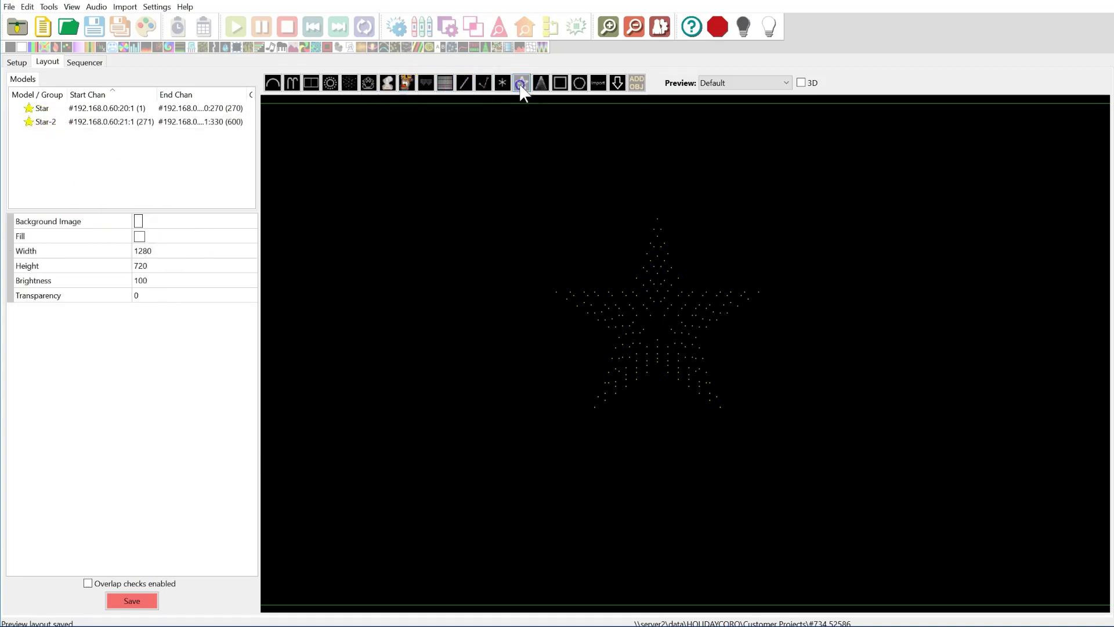
left_click(658, 322)
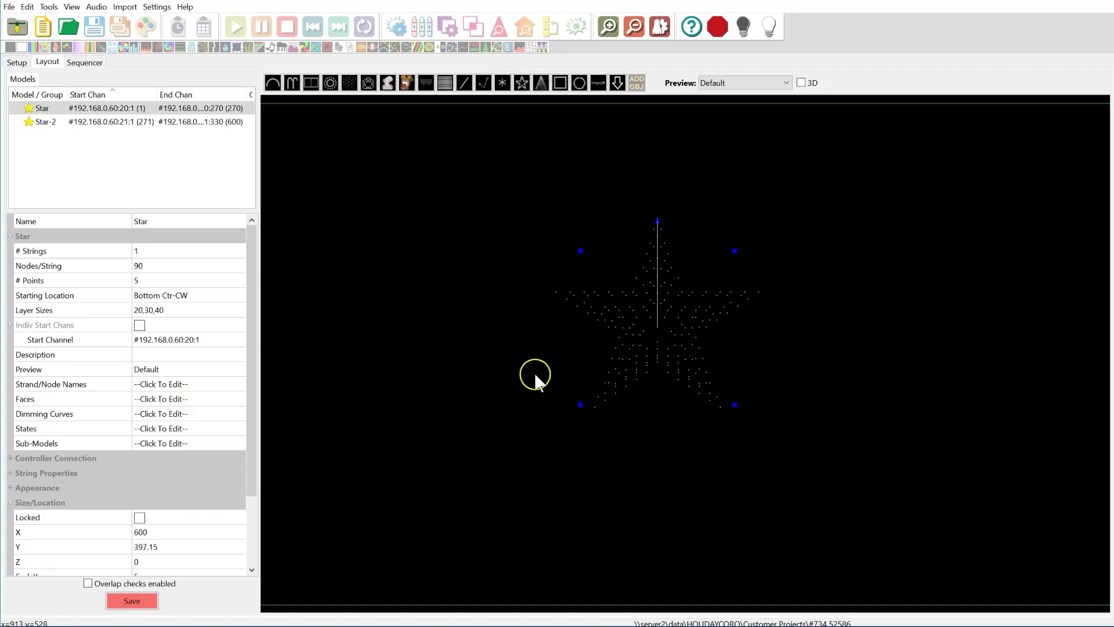
left_click(184, 532)
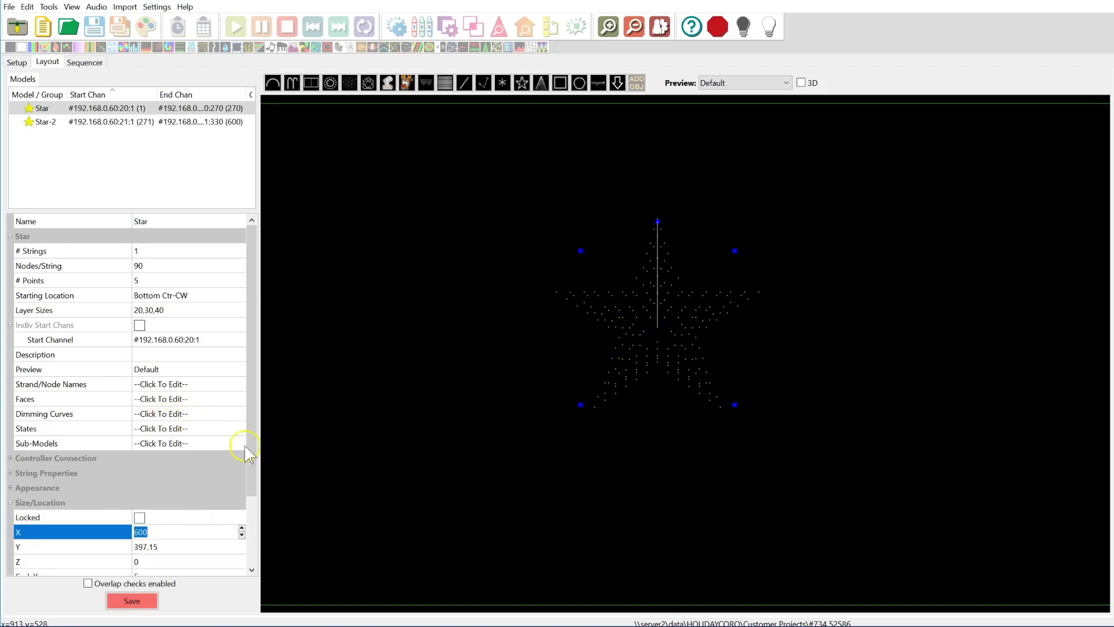
left_click(177, 252)
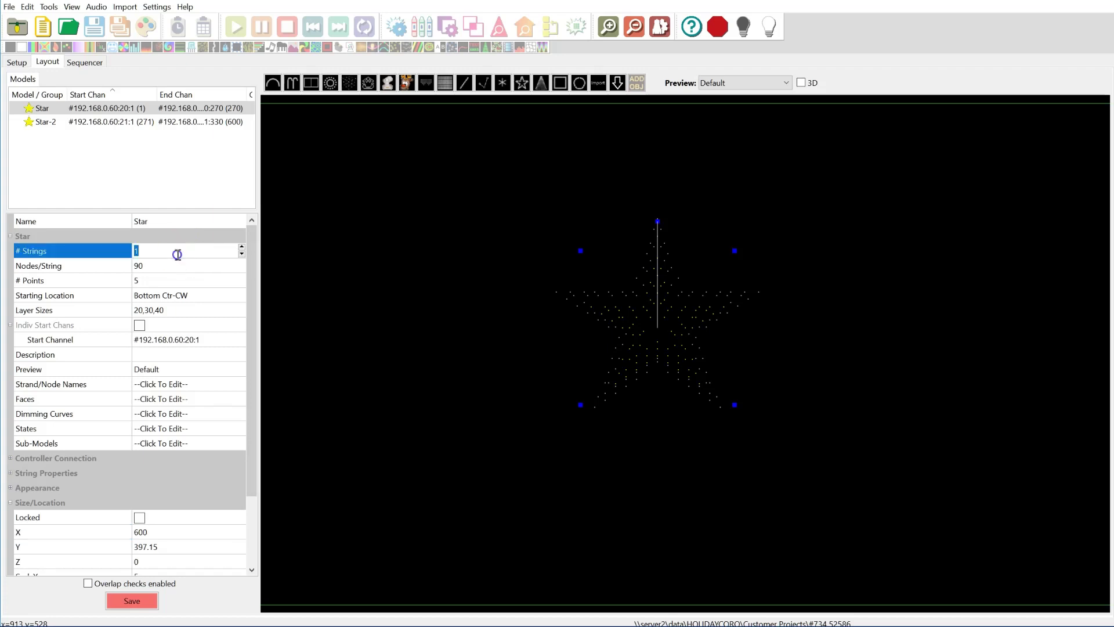
left_click(175, 264)
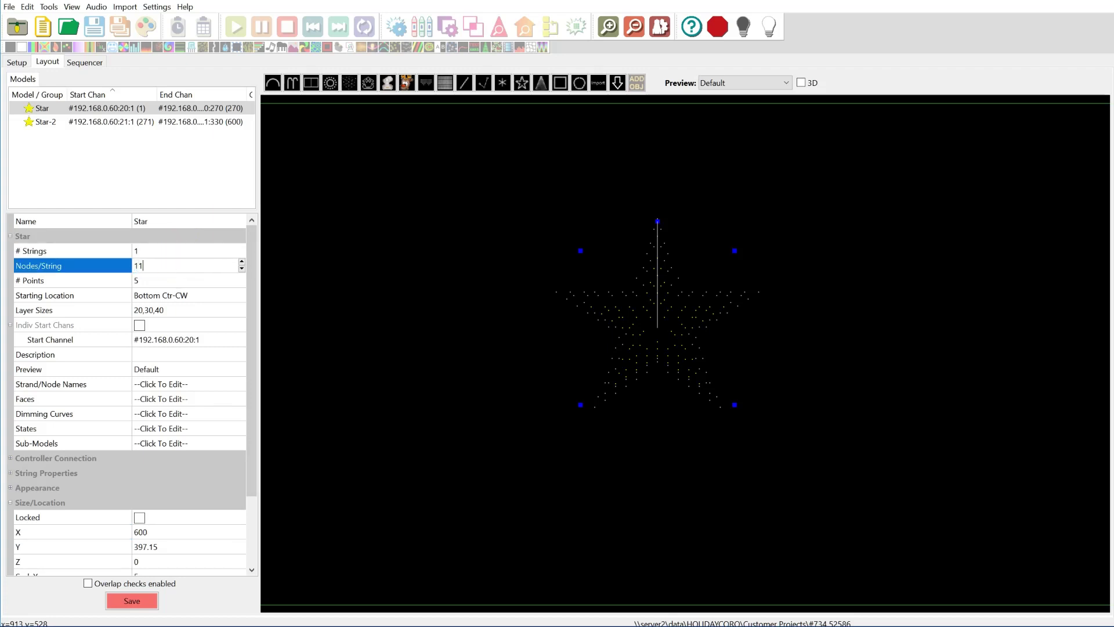
key("Return")
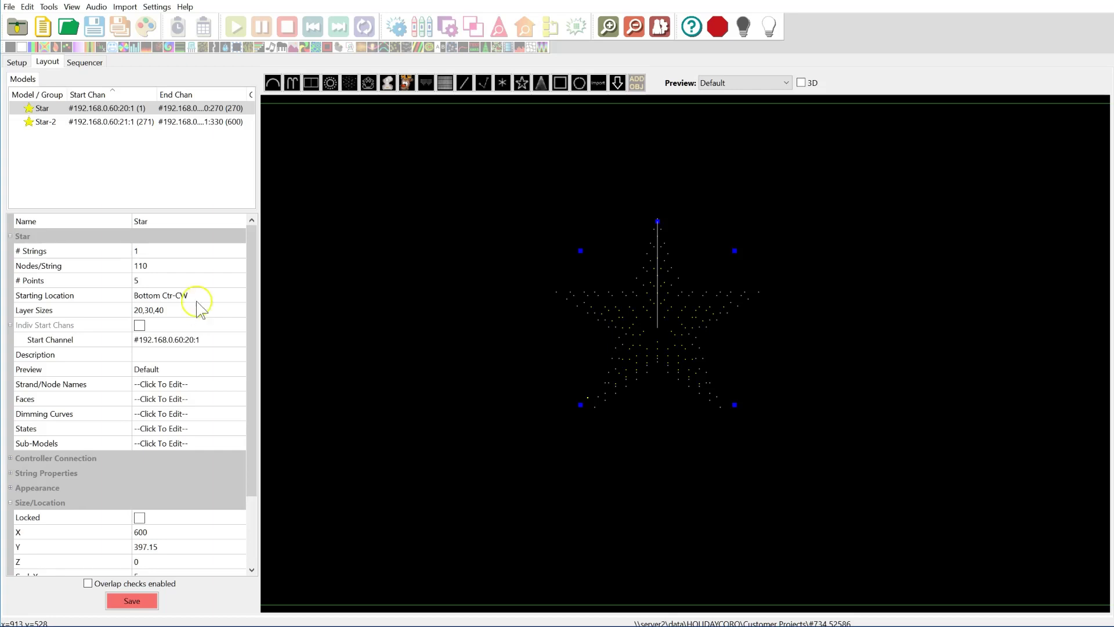
- Deselect the Star model so nothing is selected
left_click(156, 164)
left_click(200, 183)
left_click(388, 153)
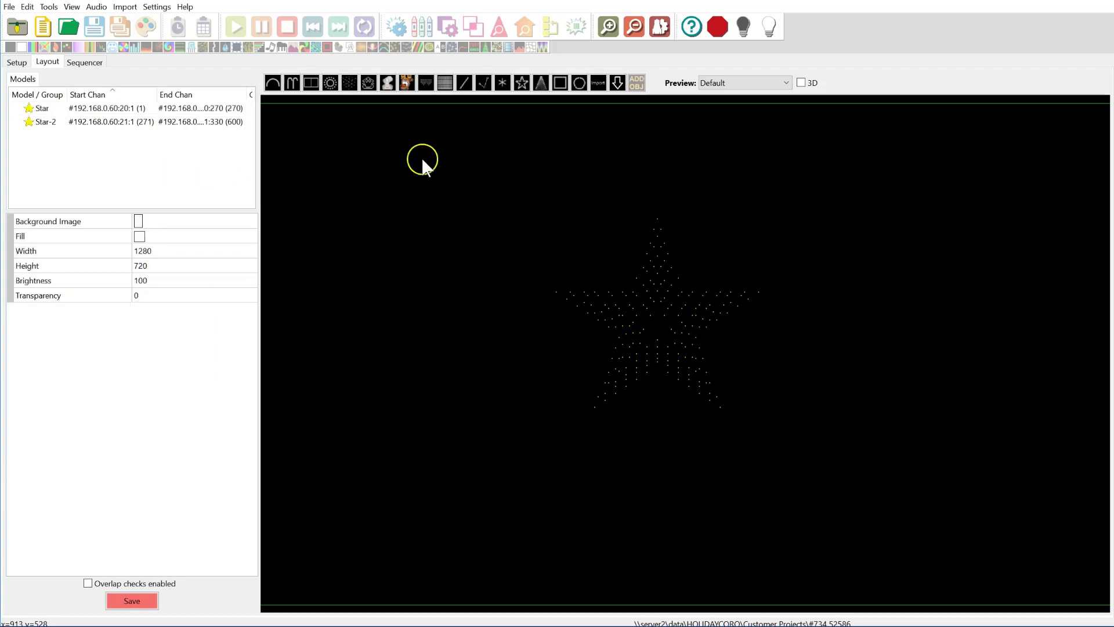
left_click(522, 83)
- Add Star-3 at the layout centre with layer size 70
left_click(656, 325)
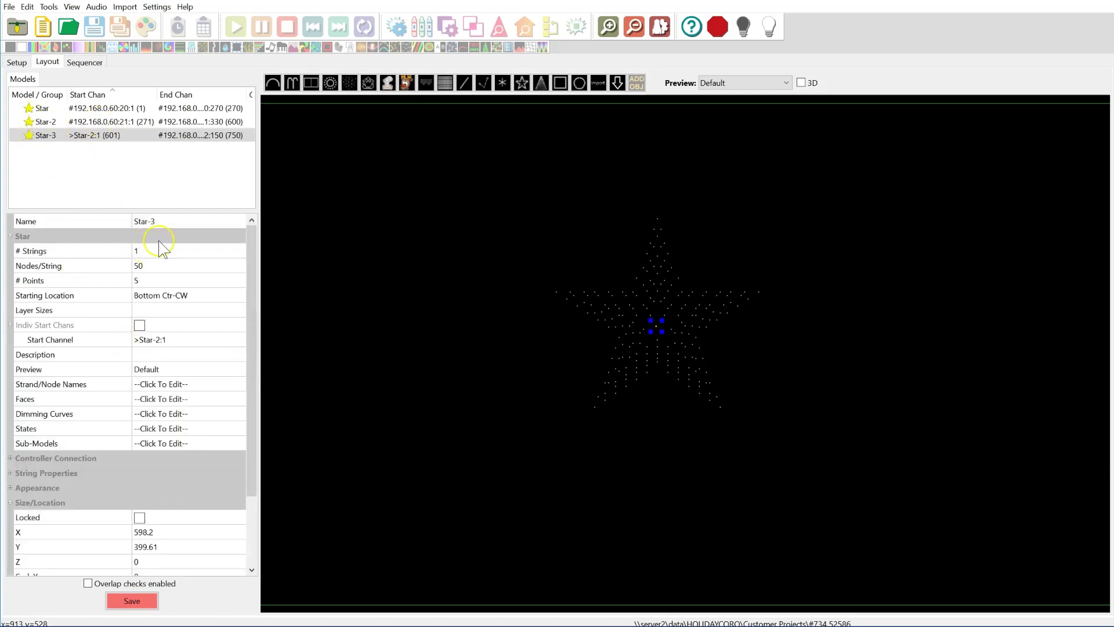
left_click(148, 254)
left_click(174, 269)
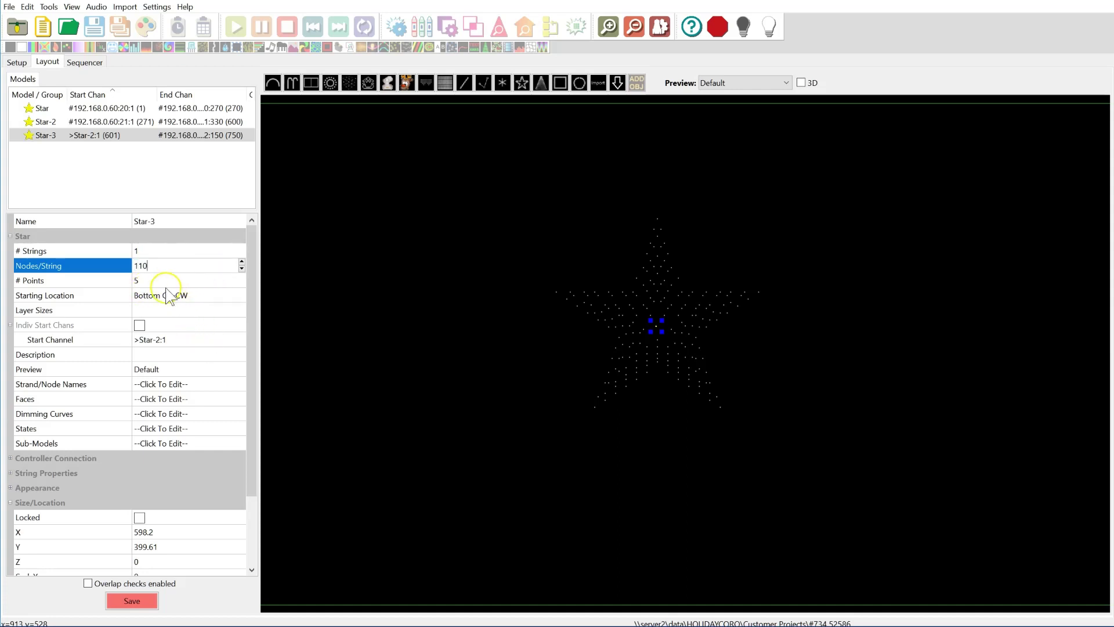
left_click(156, 307)
left_click(160, 312)
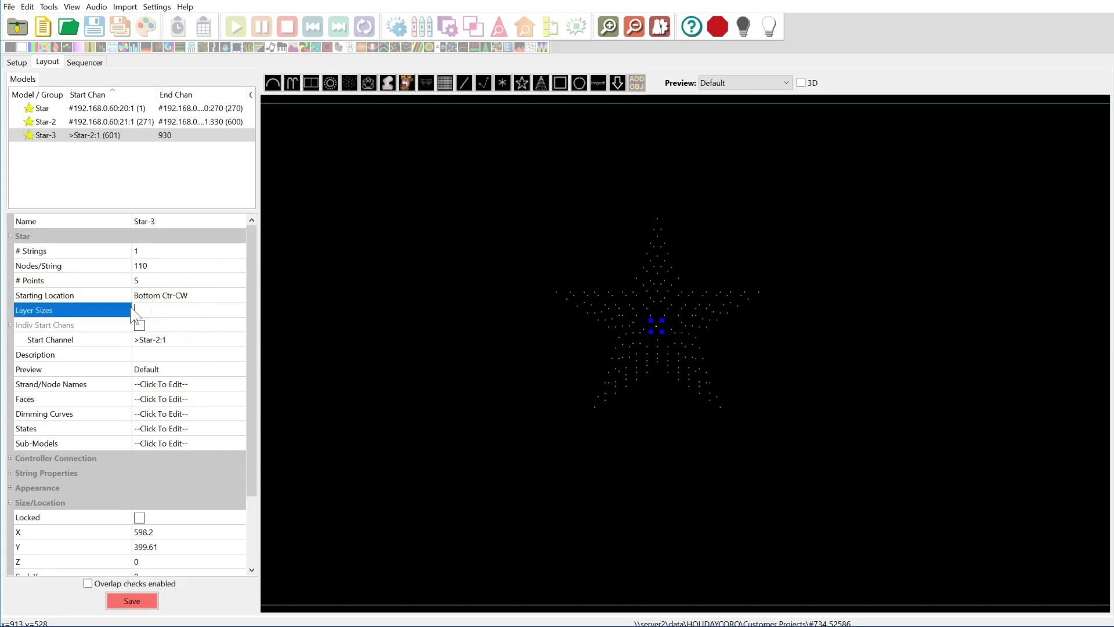
left_click(207, 330)
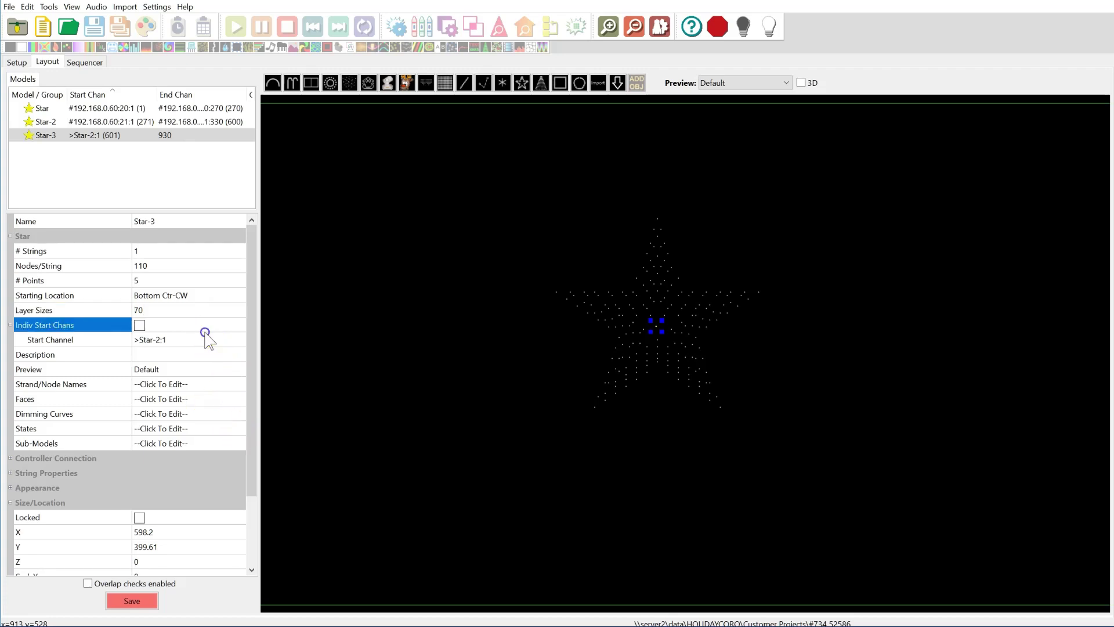
- Start Star-3 on universe 22 of controller 192.168.0.60
left_click(203, 336)
left_click(179, 328)
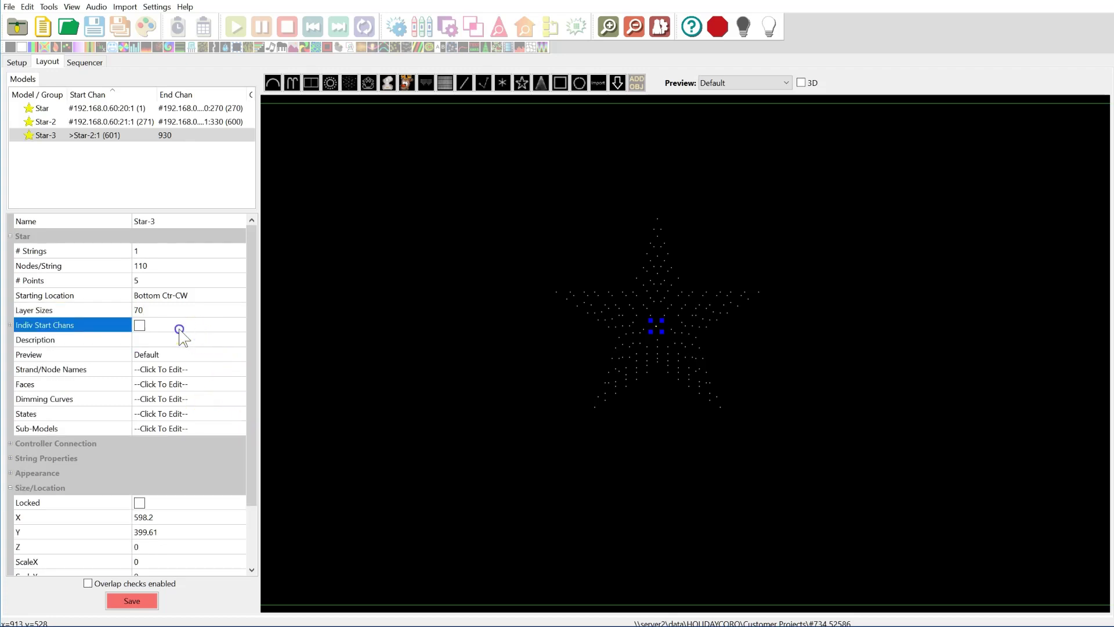
left_click(182, 327)
left_click(171, 353)
left_click(192, 341)
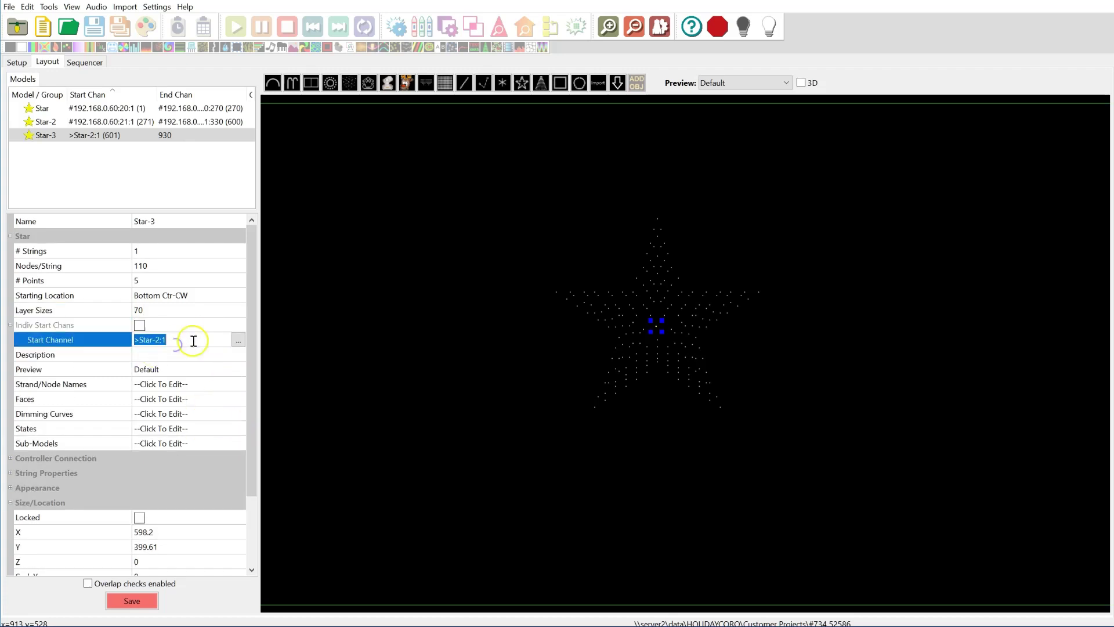
left_click(240, 340)
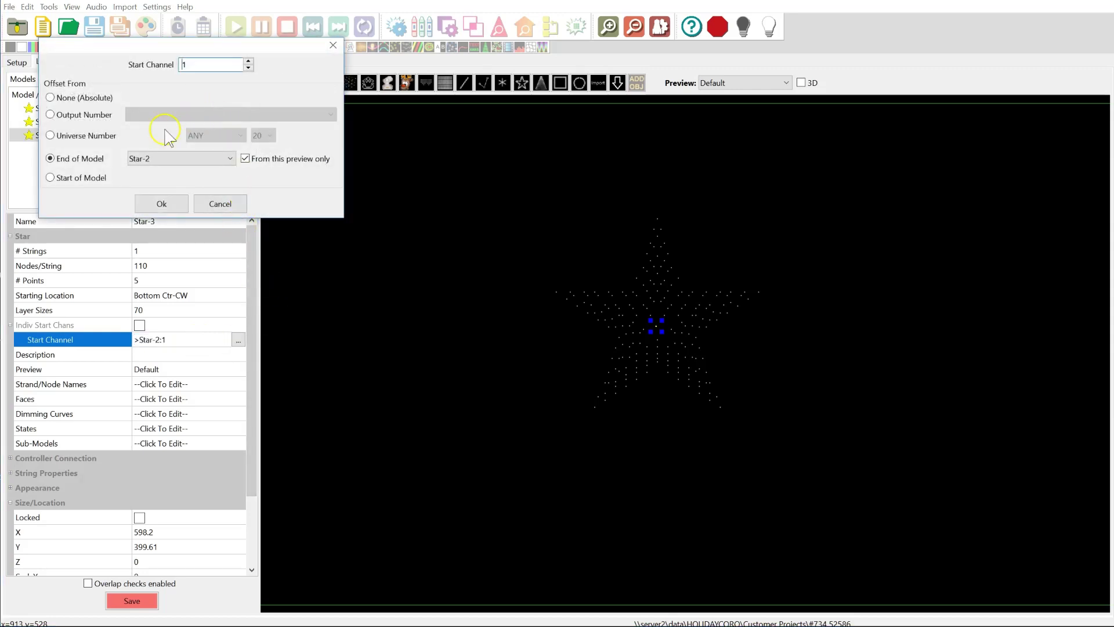
left_click(212, 135)
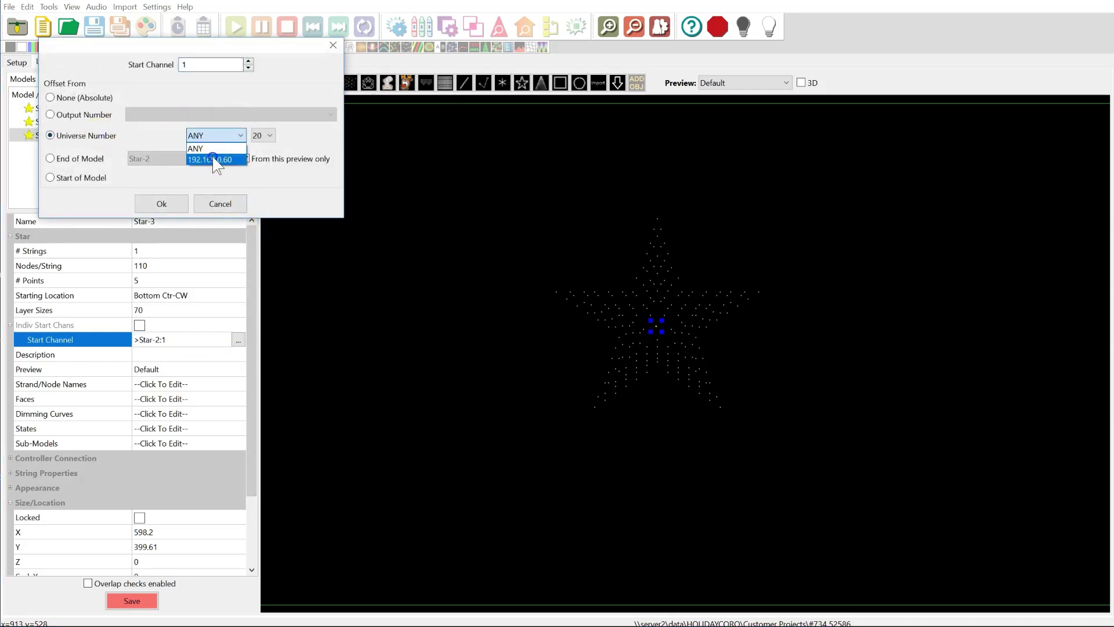
left_click(214, 154)
left_click(259, 135)
left_click(257, 156)
left_click(161, 204)
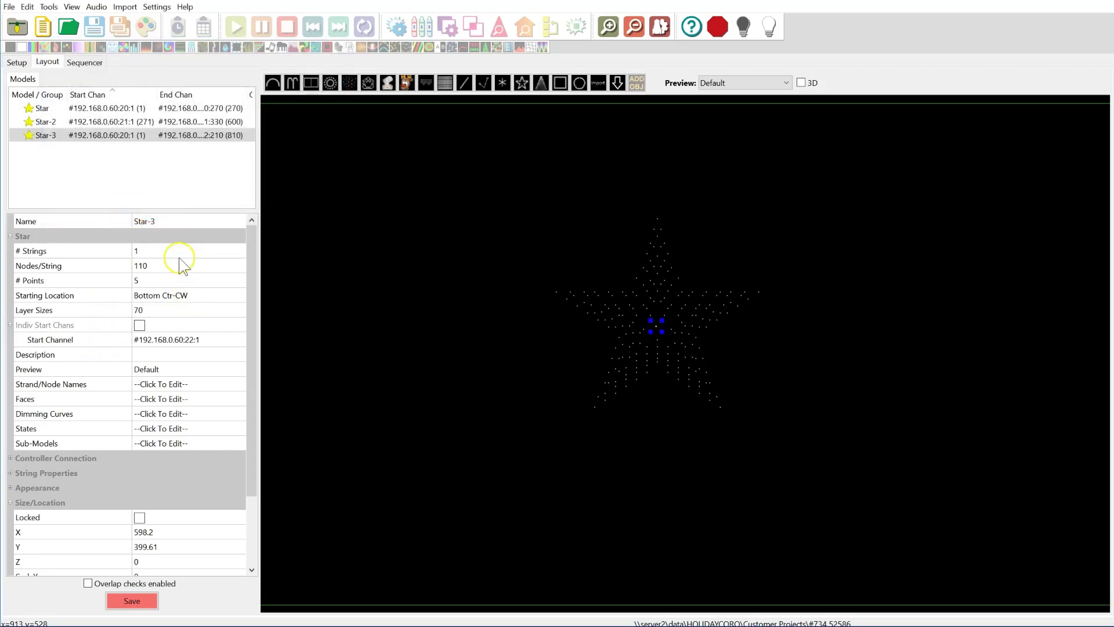
- Set Star-3's nodes per string to 70
left_click(153, 267)
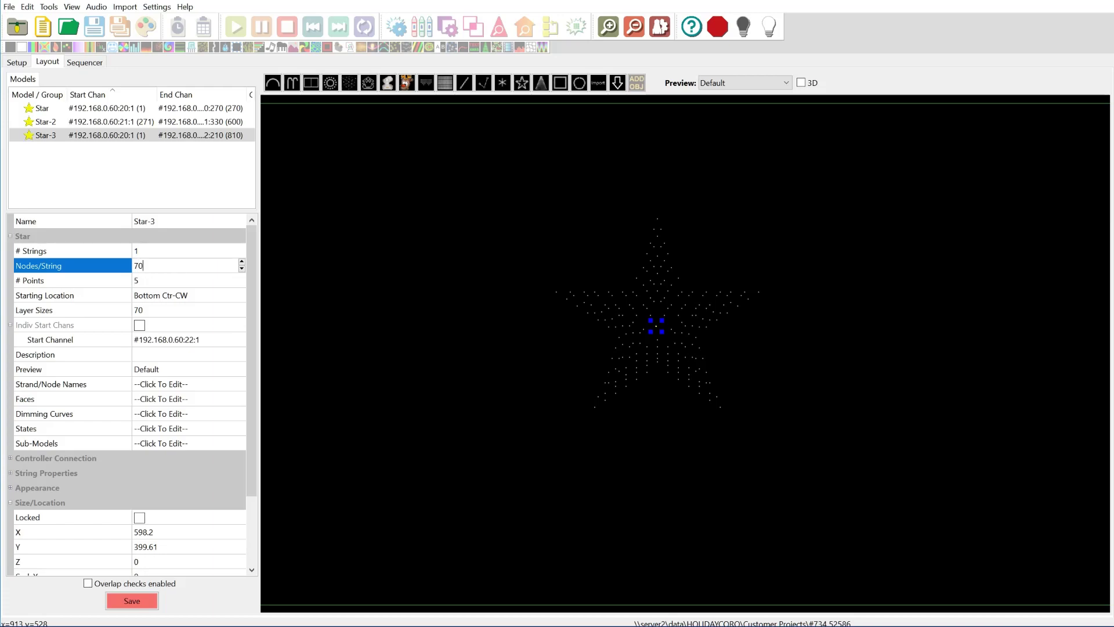
key("Return")
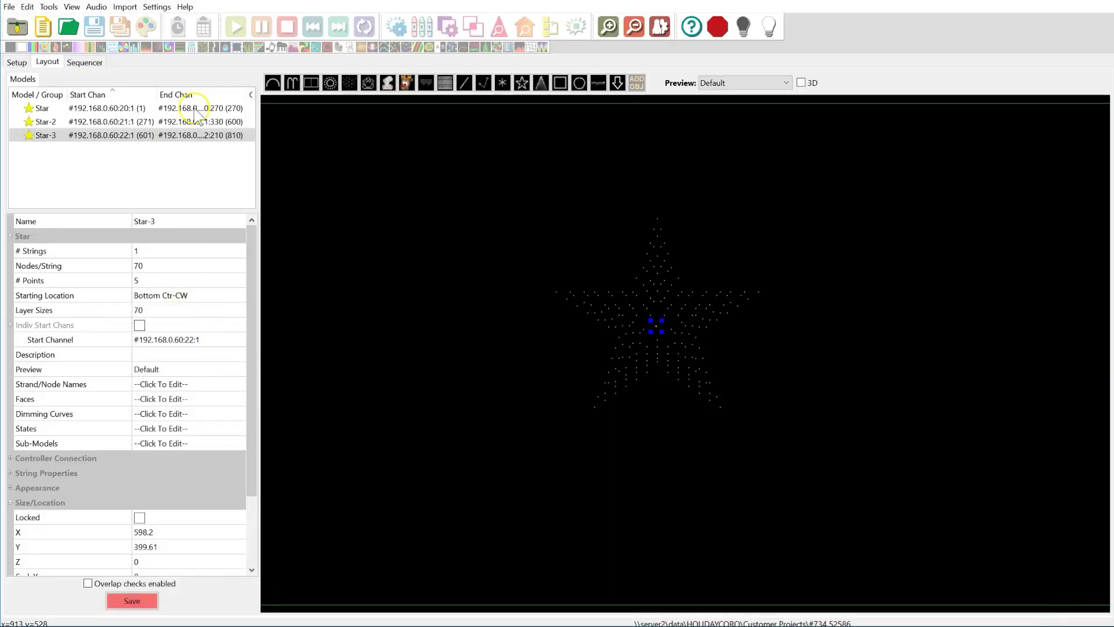
left_click(84, 122)
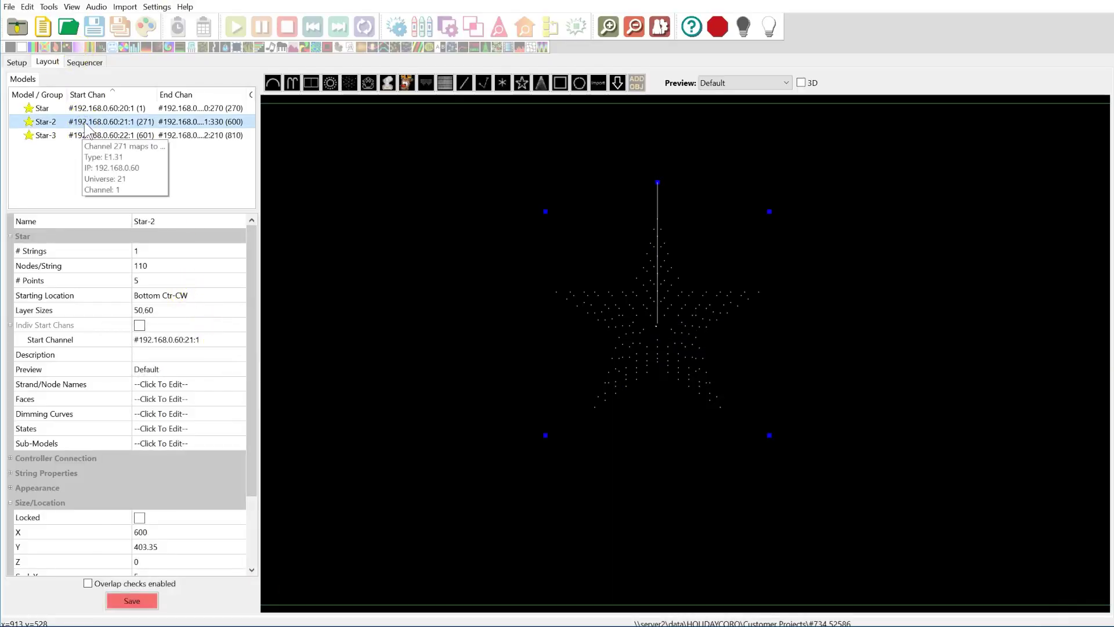
left_click(92, 136)
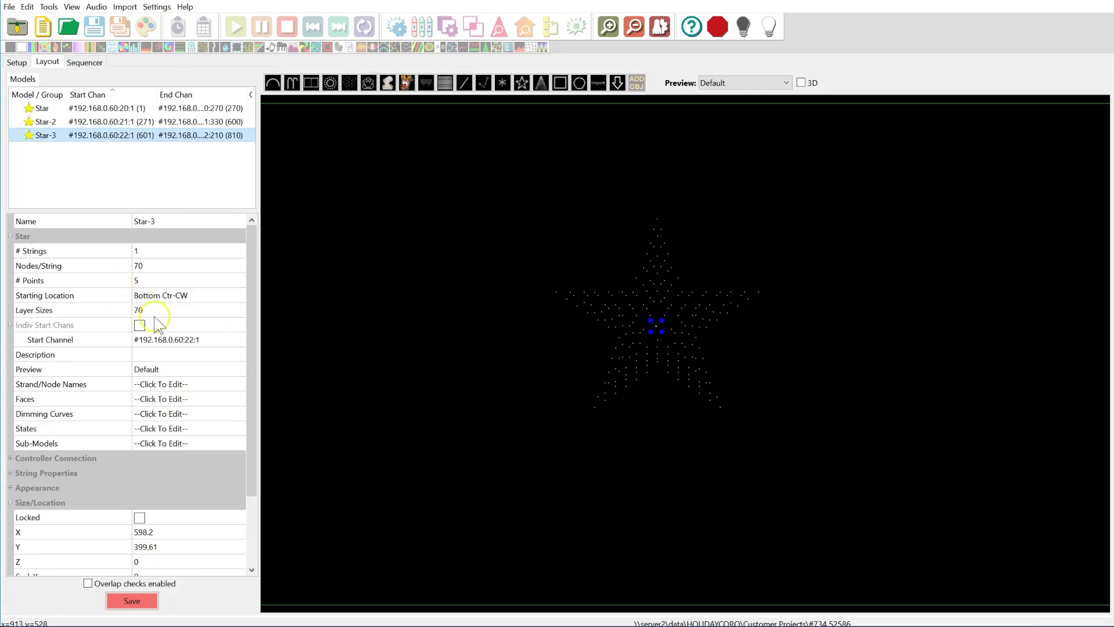
- Position Star-3 at X 600, Y 400
left_click(159, 532)
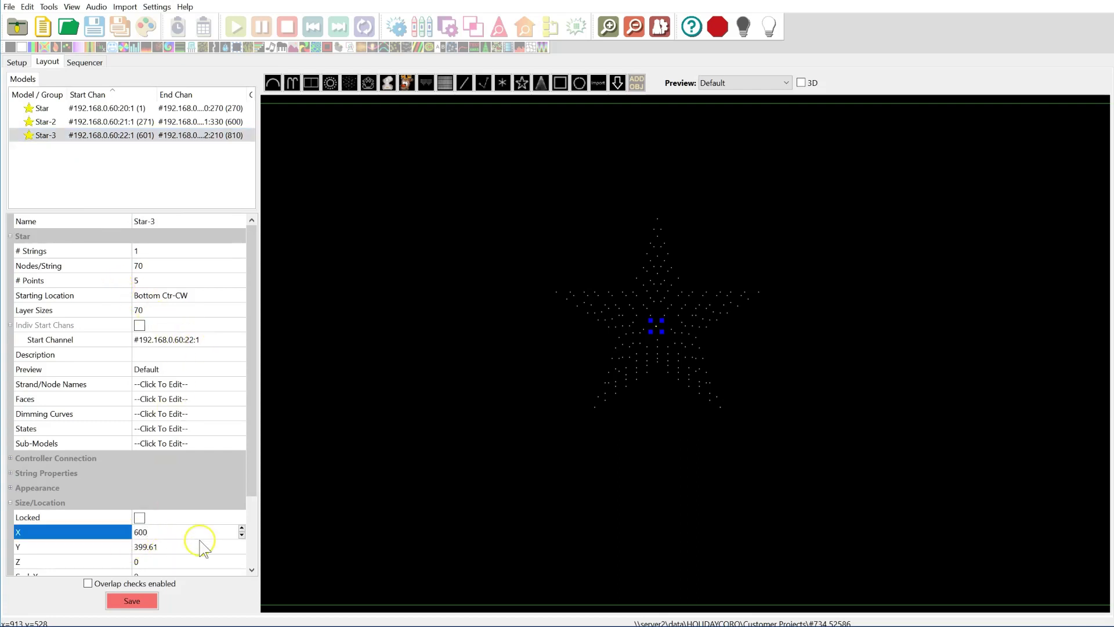
left_click(165, 552)
type("400")
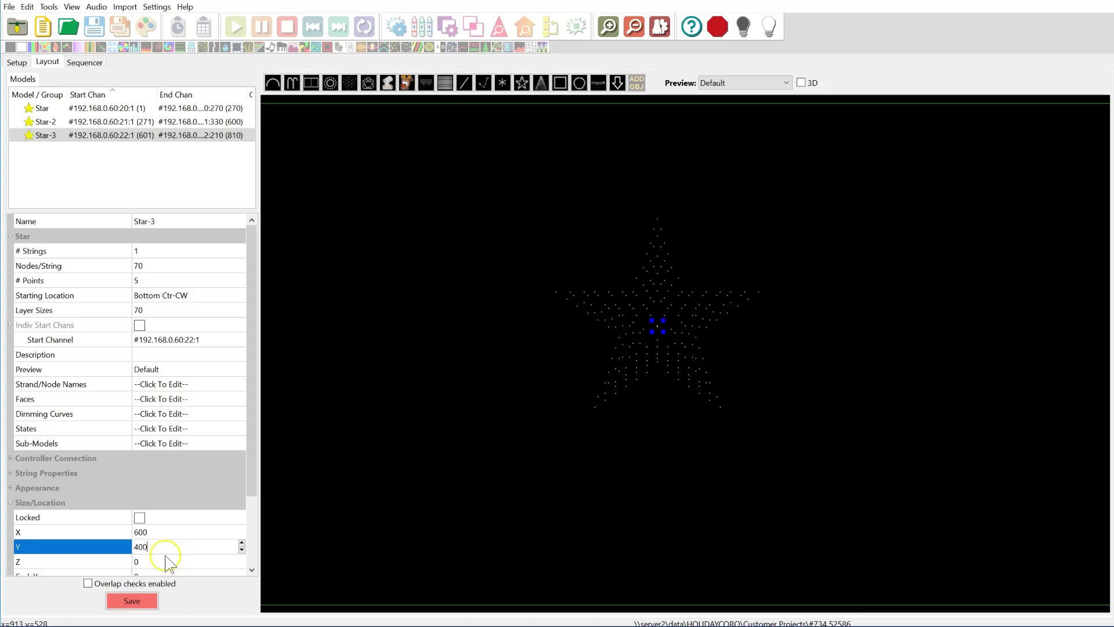
scroll(175, 522, "down", 2)
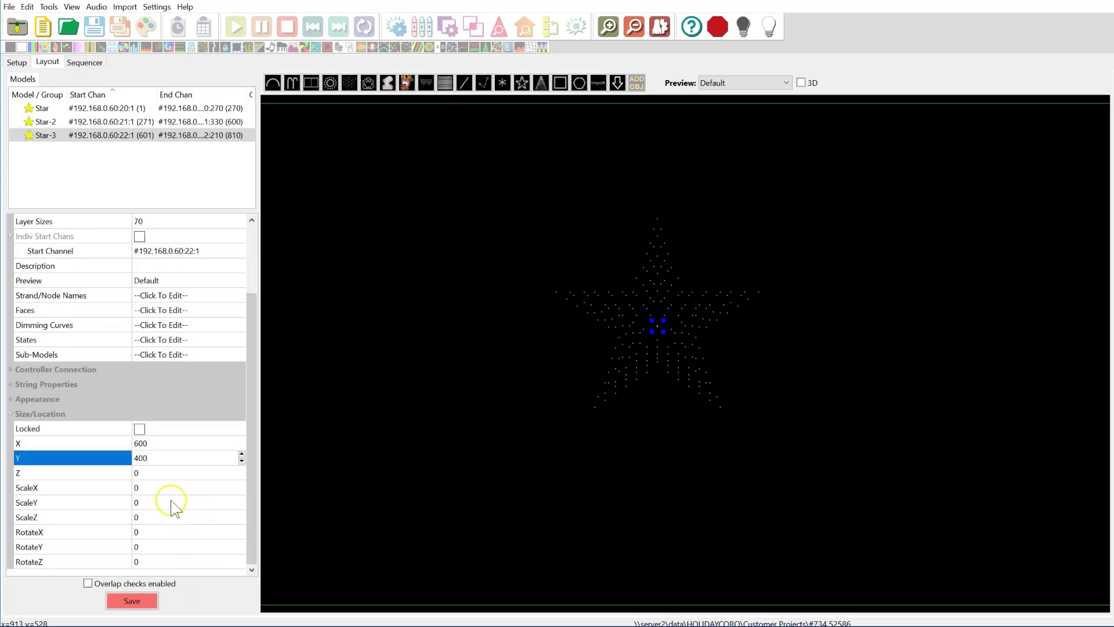
- Scale Star-3 to 5 on both X and Y, matching Star-2
left_click(176, 488)
type("10")
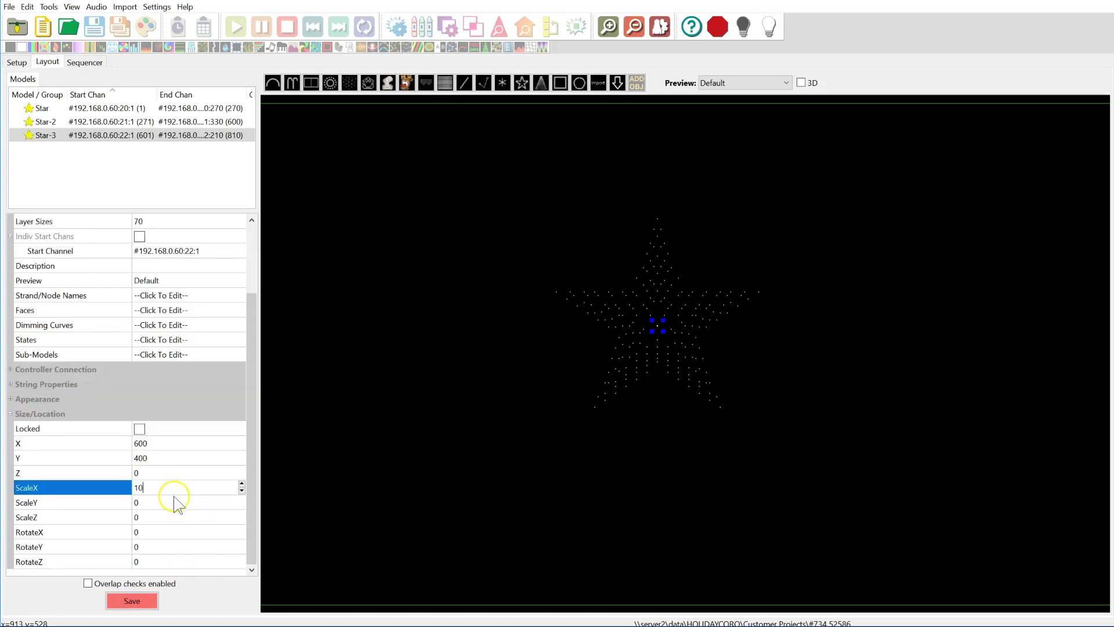
left_click(169, 502)
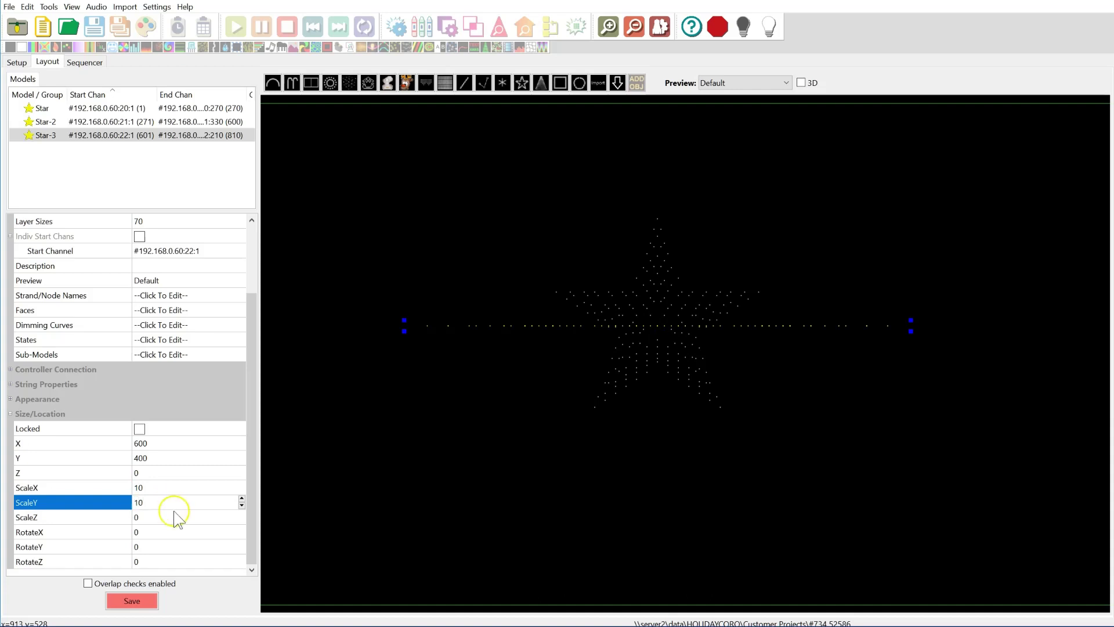
left_click(172, 516)
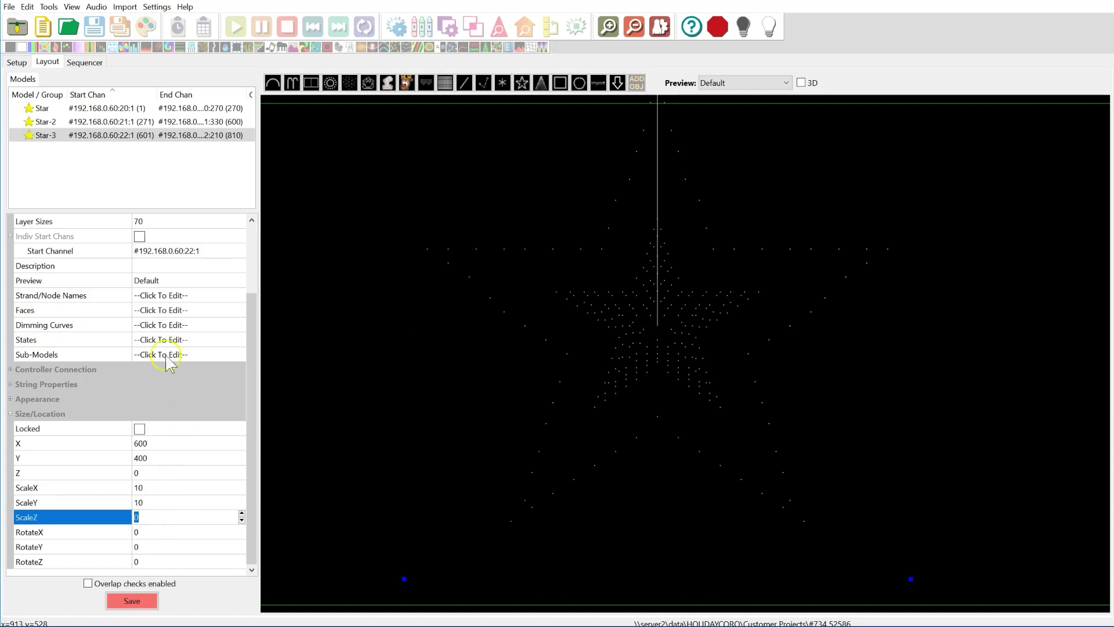
left_click(133, 122)
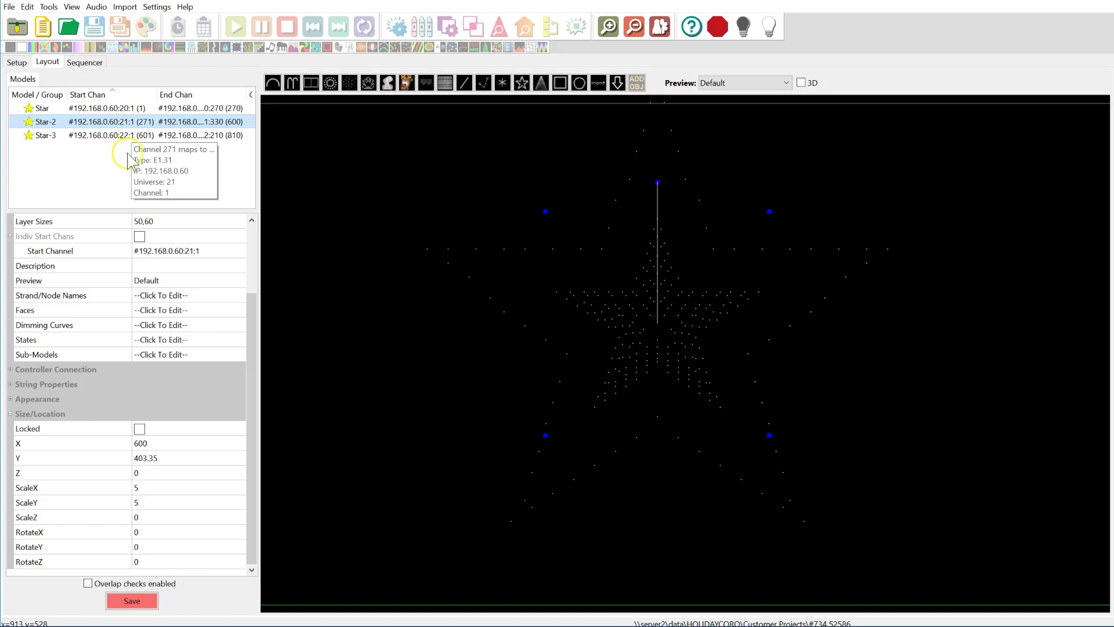
left_click(123, 135)
left_click(145, 489)
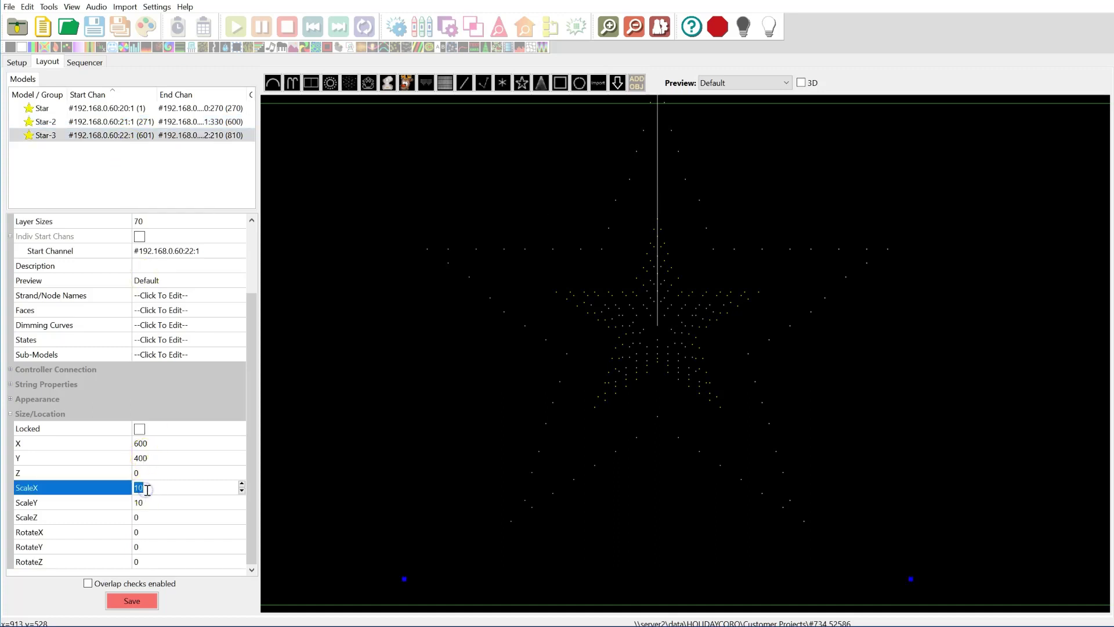
type("5")
left_click(156, 497)
type("5")
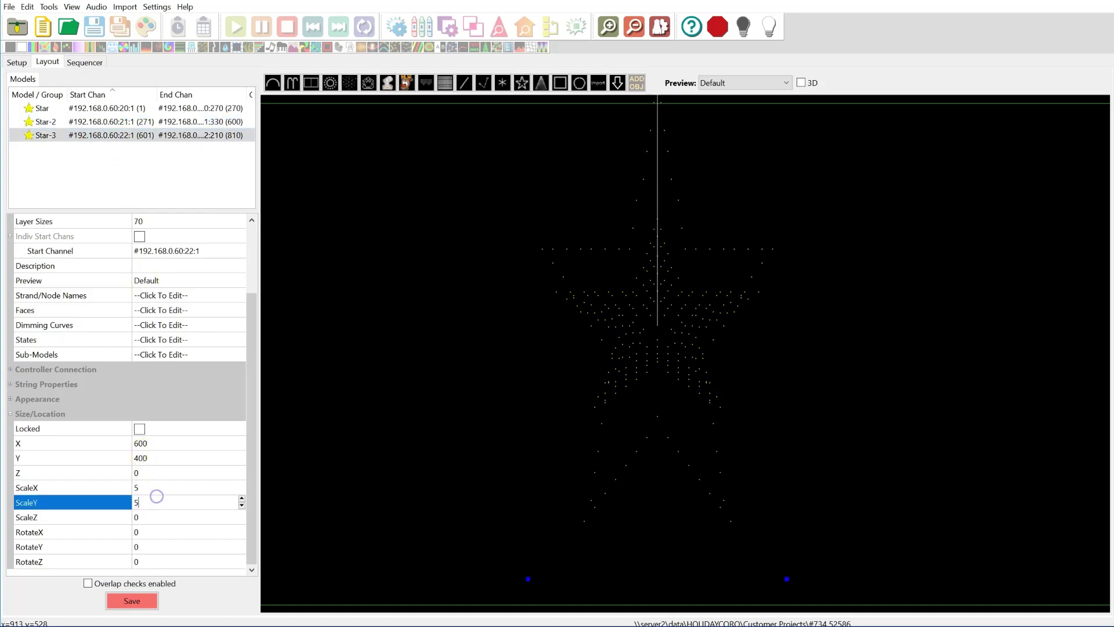
left_click(152, 530)
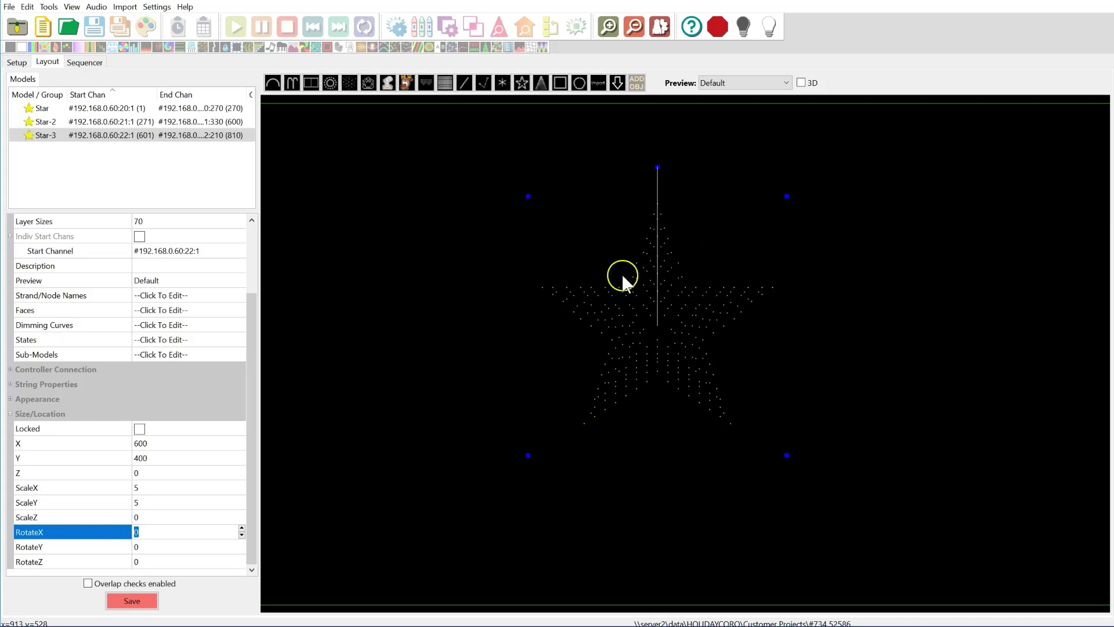
right_click(570, 286)
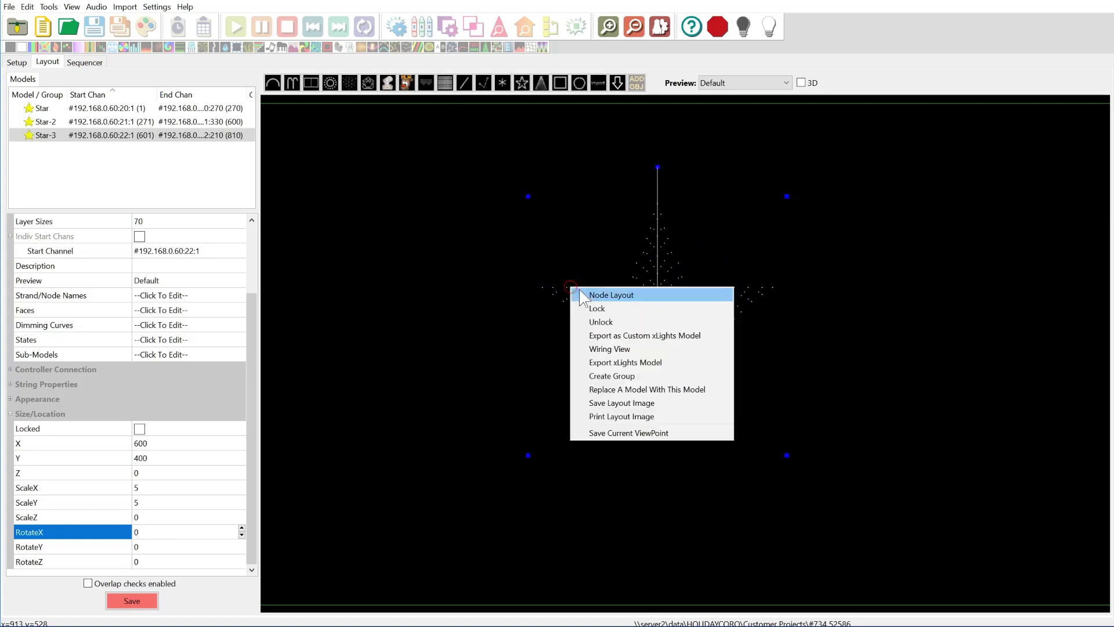
left_click(649, 352)
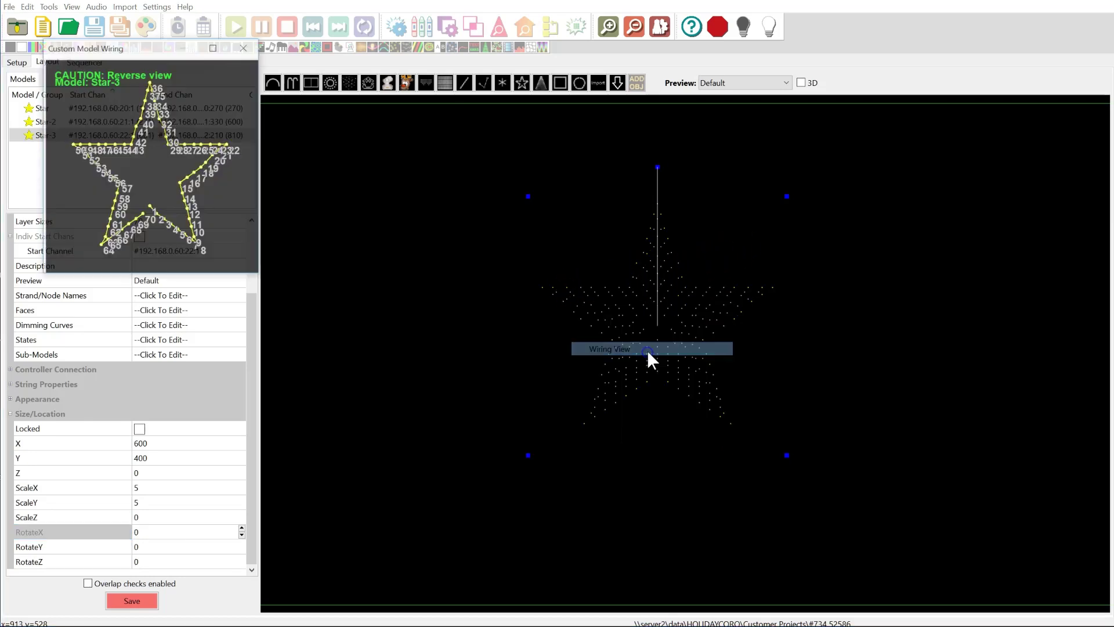
double_click(171, 49)
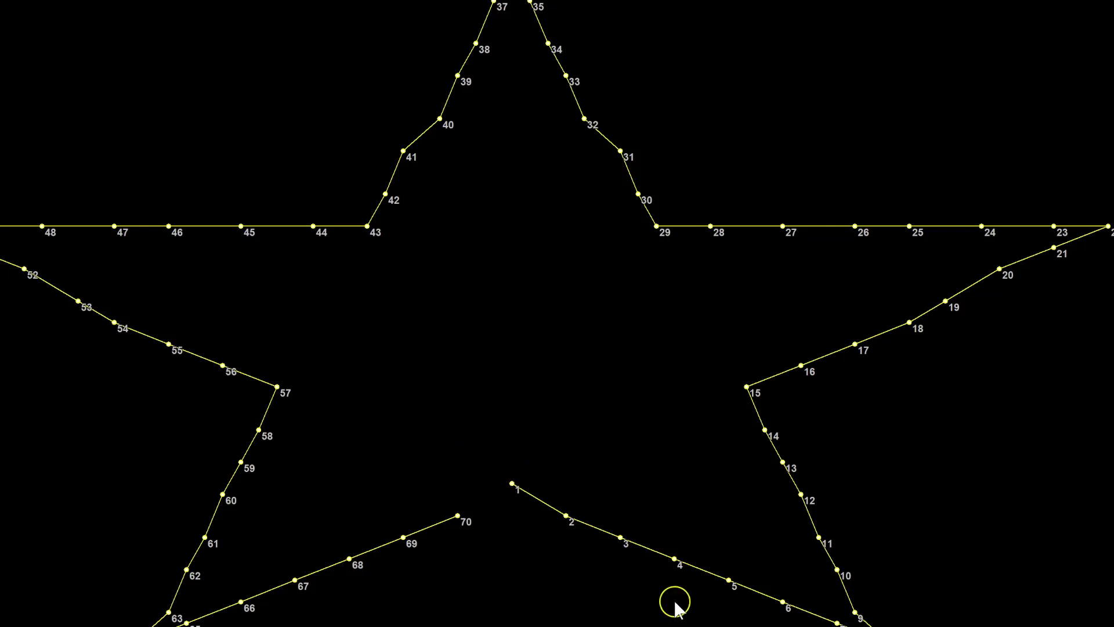
double_click(126, 57)
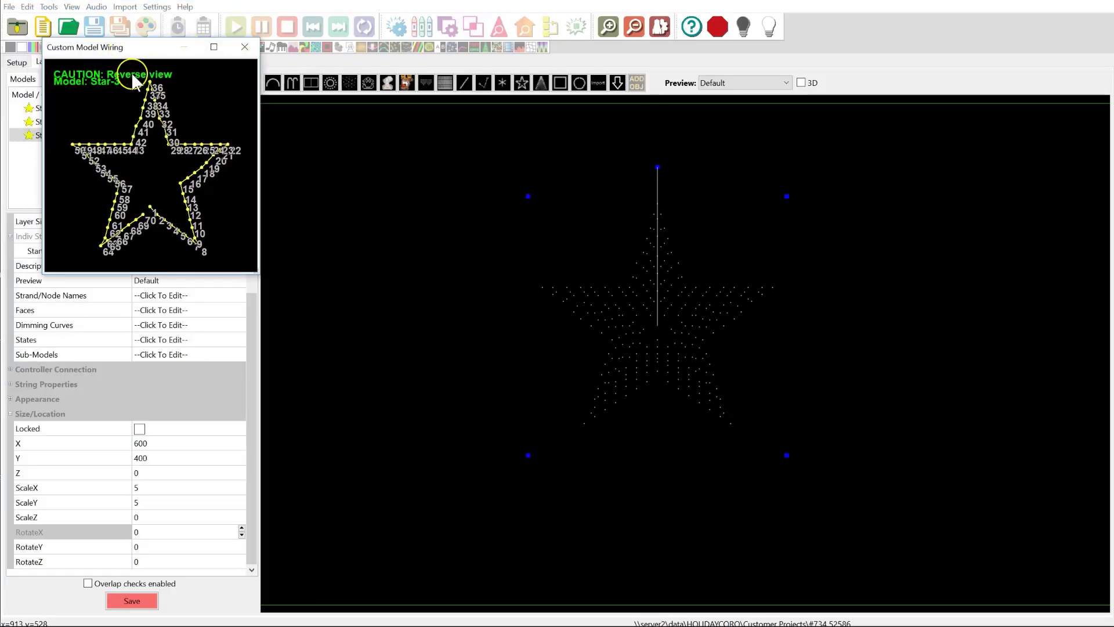
left_click(247, 47)
left_click(423, 154)
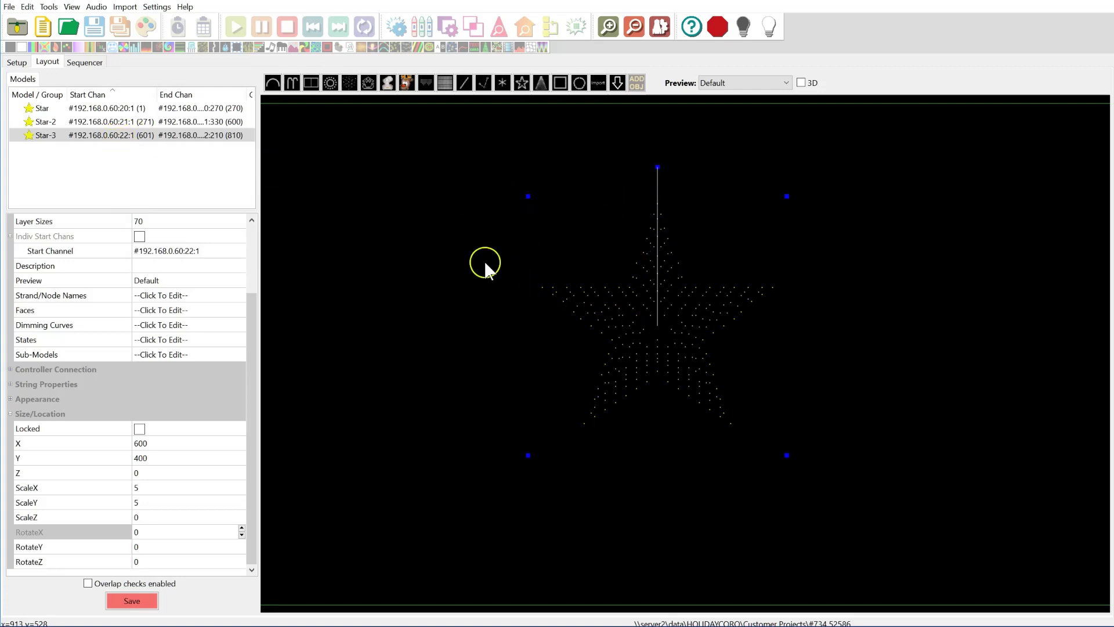
- Create a new model group named '6 Row Star'
left_click(93, 173)
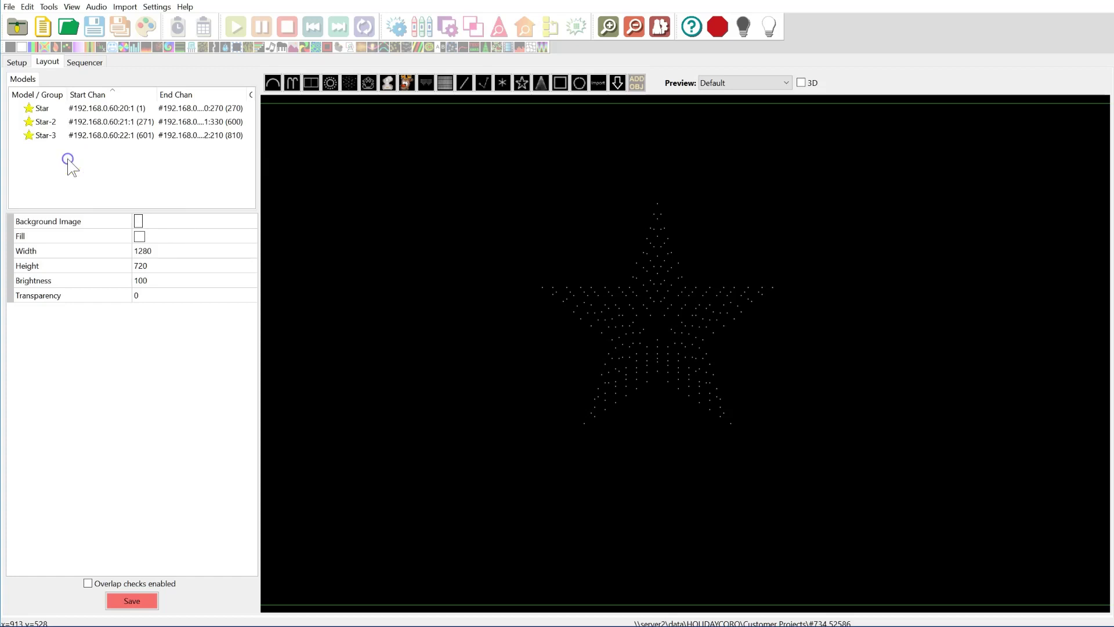
right_click(66, 163)
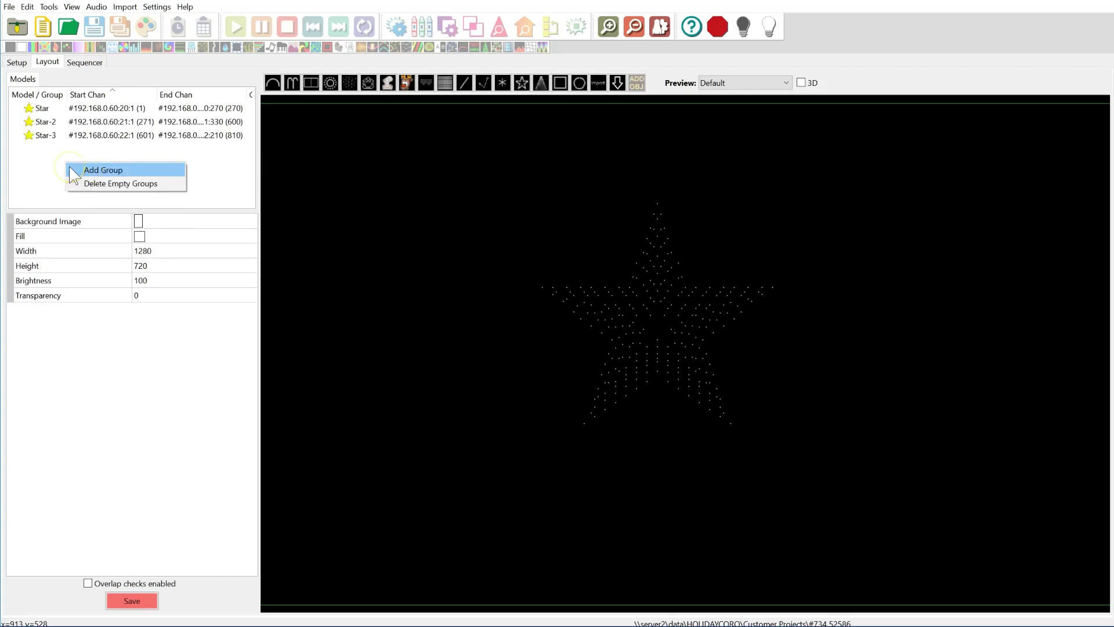
right_click(38, 168)
right_click(39, 168)
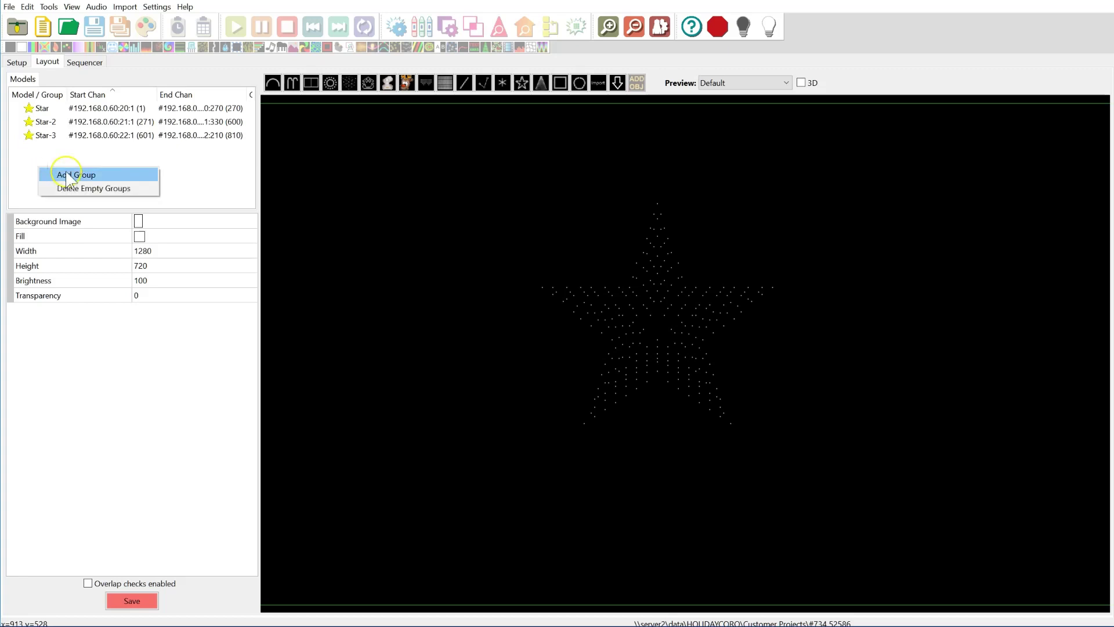
left_click(65, 173)
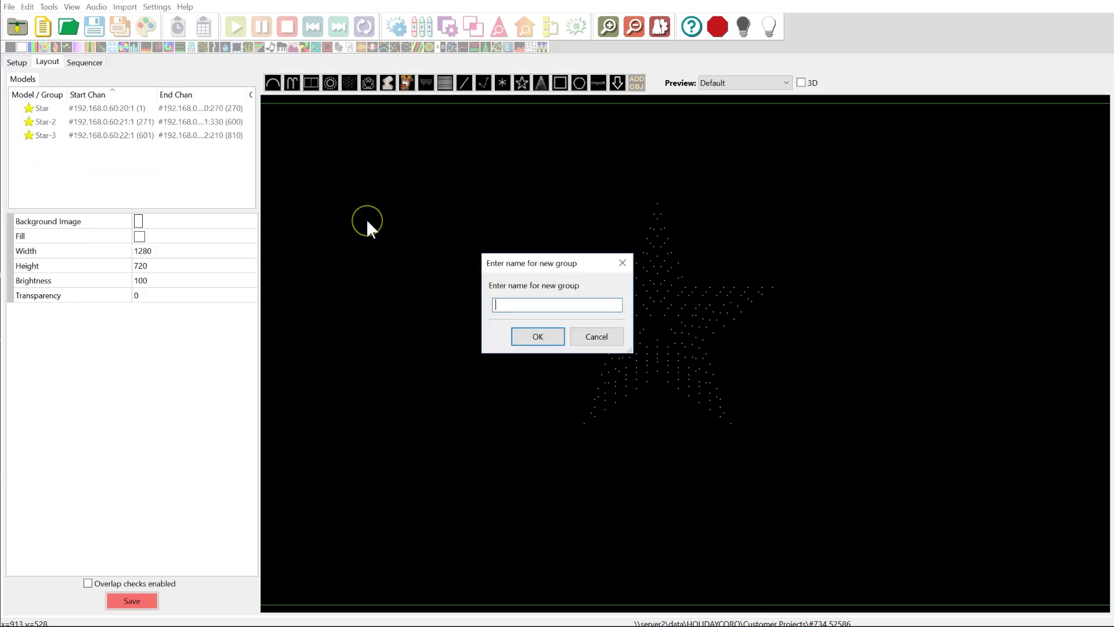
type("6 Row Star")
left_click(529, 338)
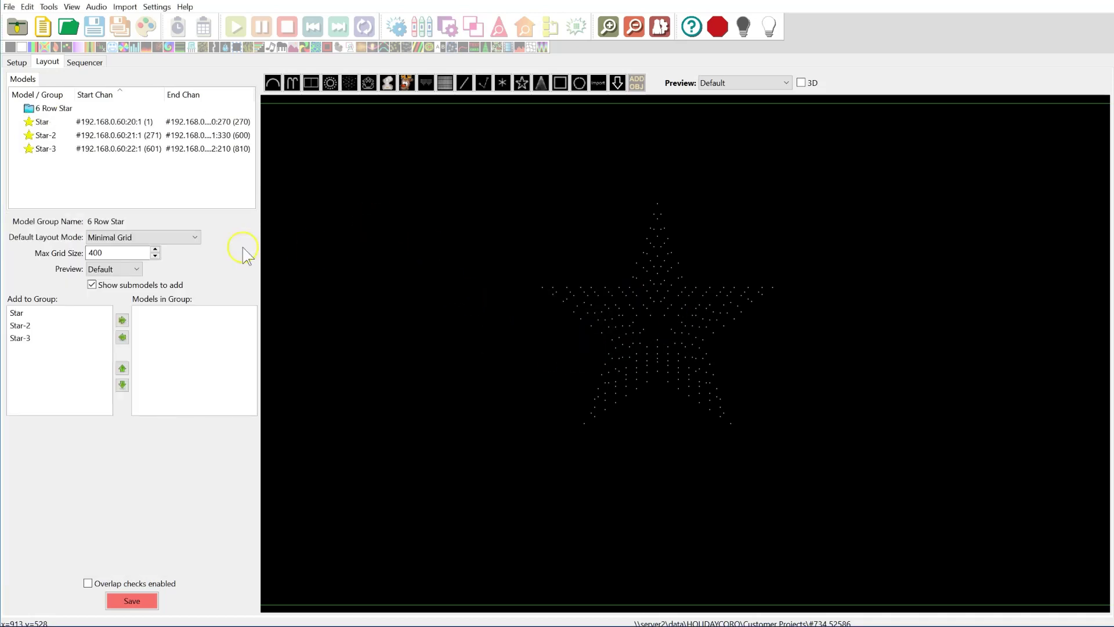
- Add Star, Star-2 and Star-3 to the group and save the layout
left_click(23, 313)
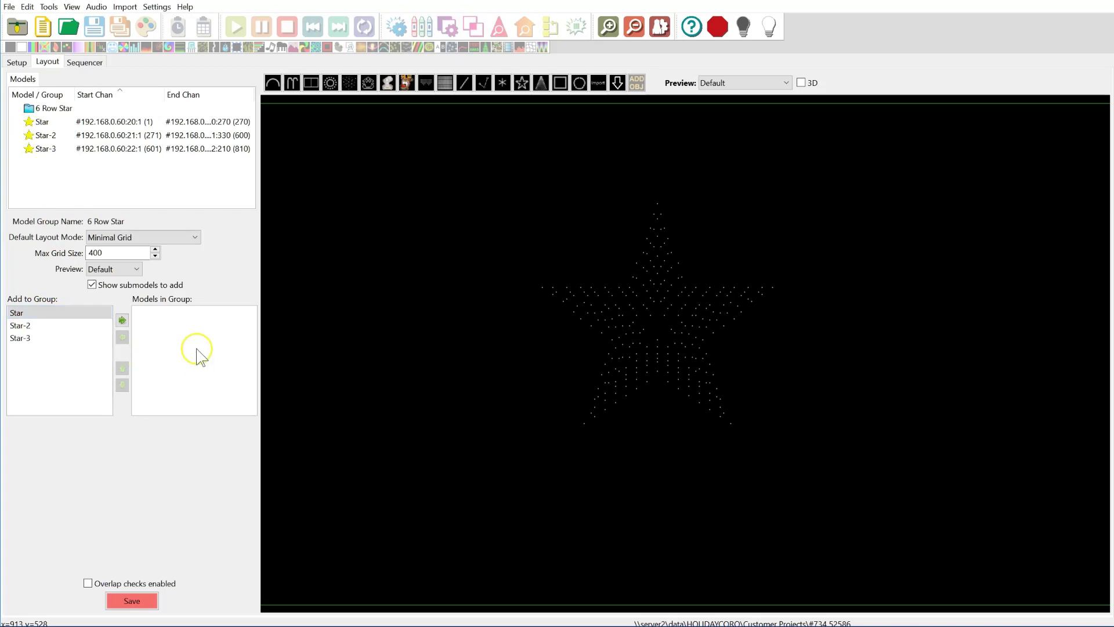
left_click(119, 320)
left_click(122, 320)
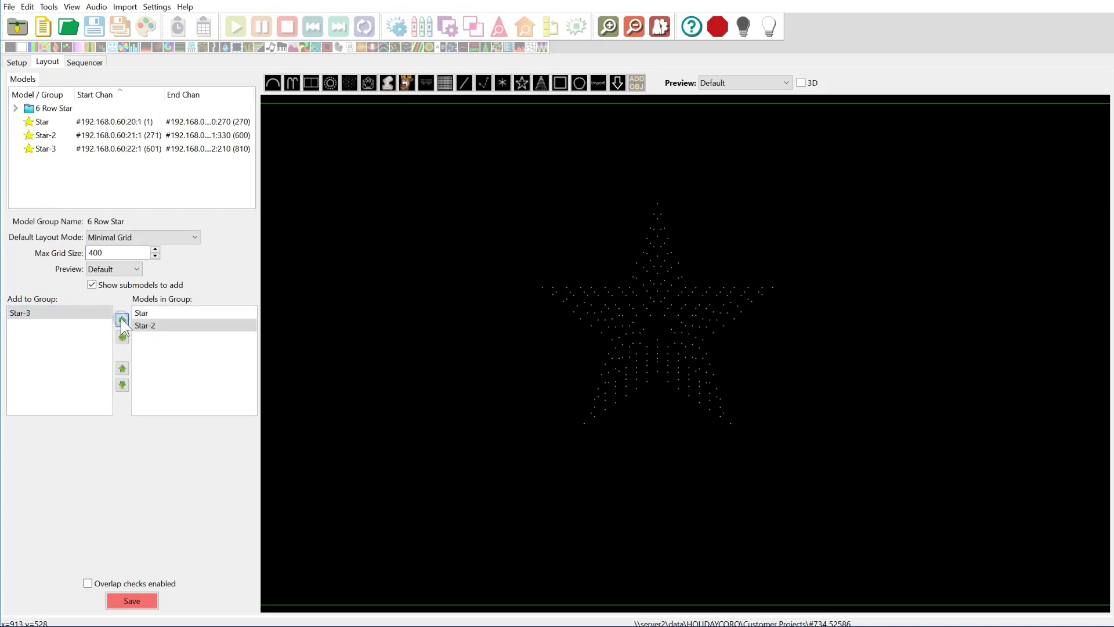
left_click(122, 320)
left_click(144, 601)
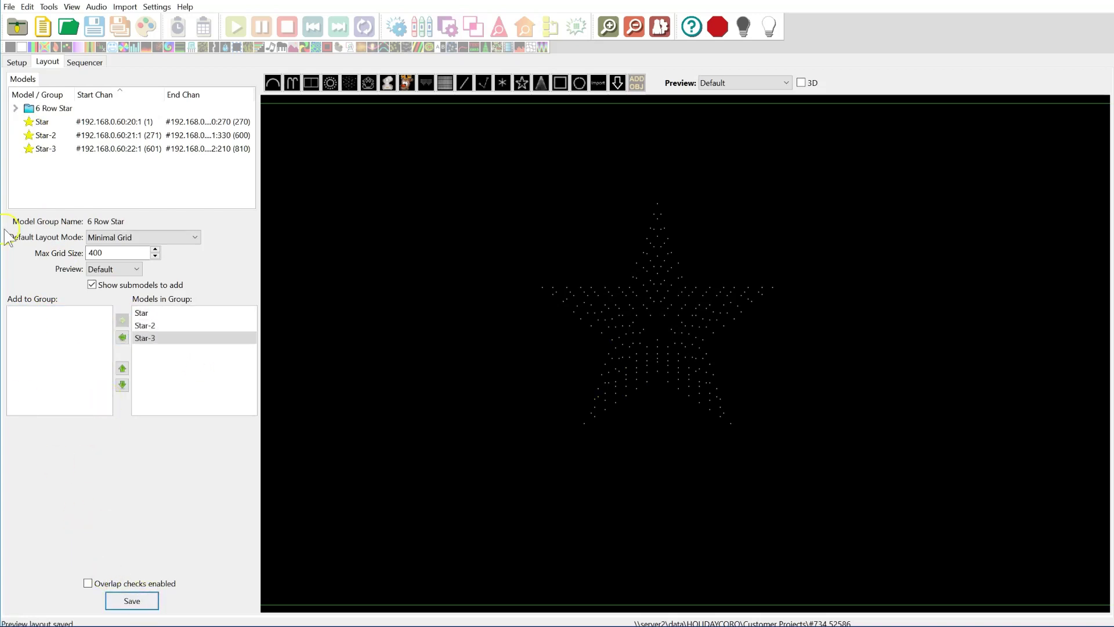
left_click(16, 108)
left_click(15, 107)
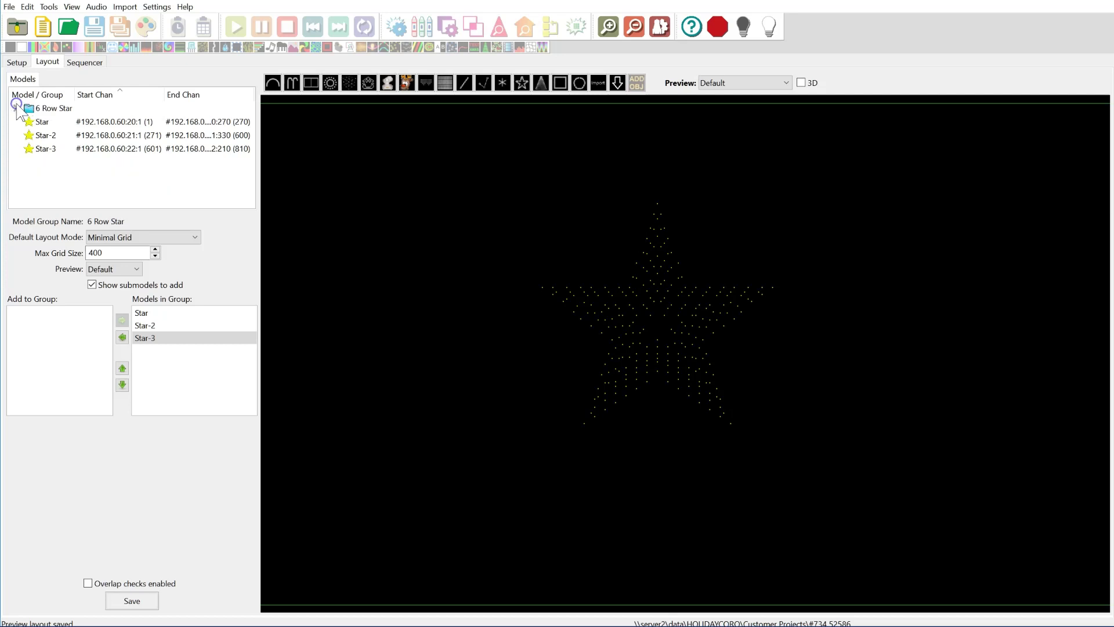
left_click(41, 110)
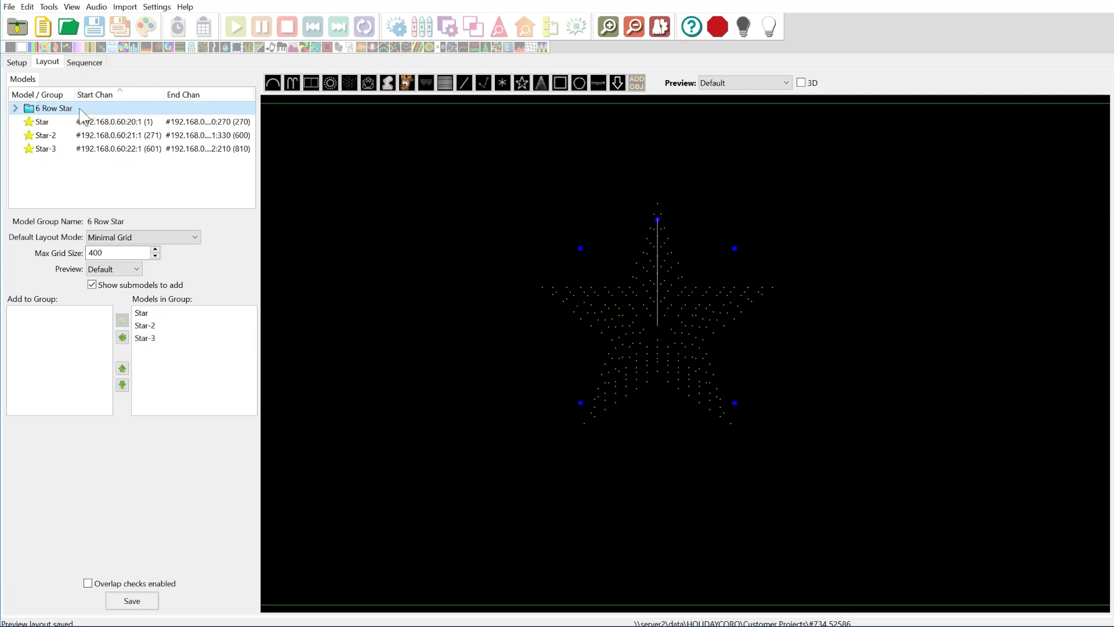
- Start a new animation sequence in the Sequencer, quick-started with all models
left_click(79, 63)
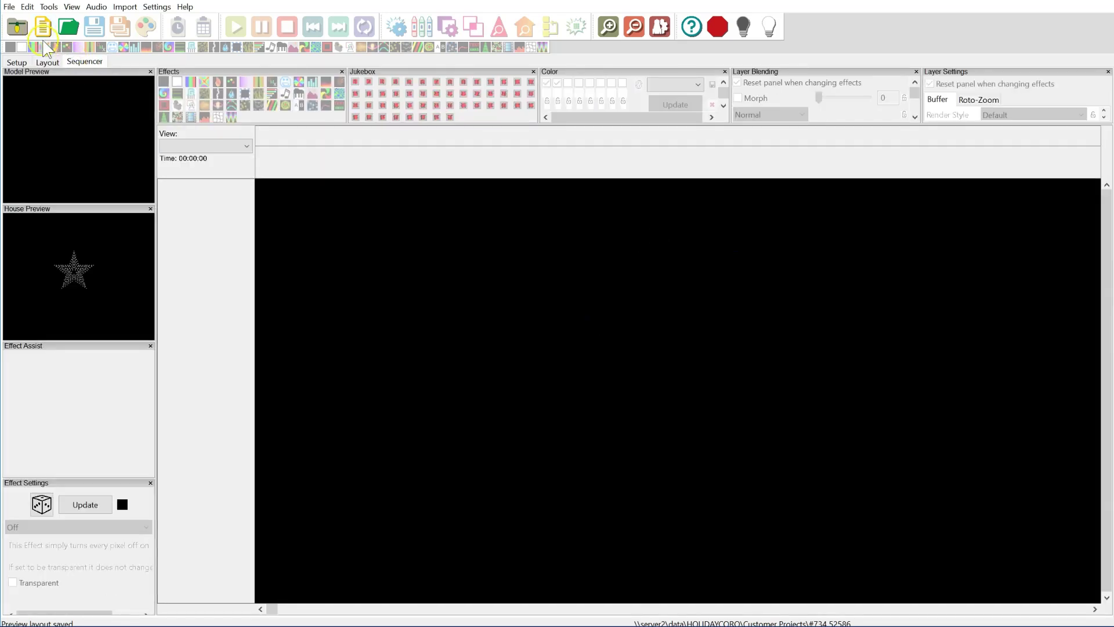
left_click(14, 6)
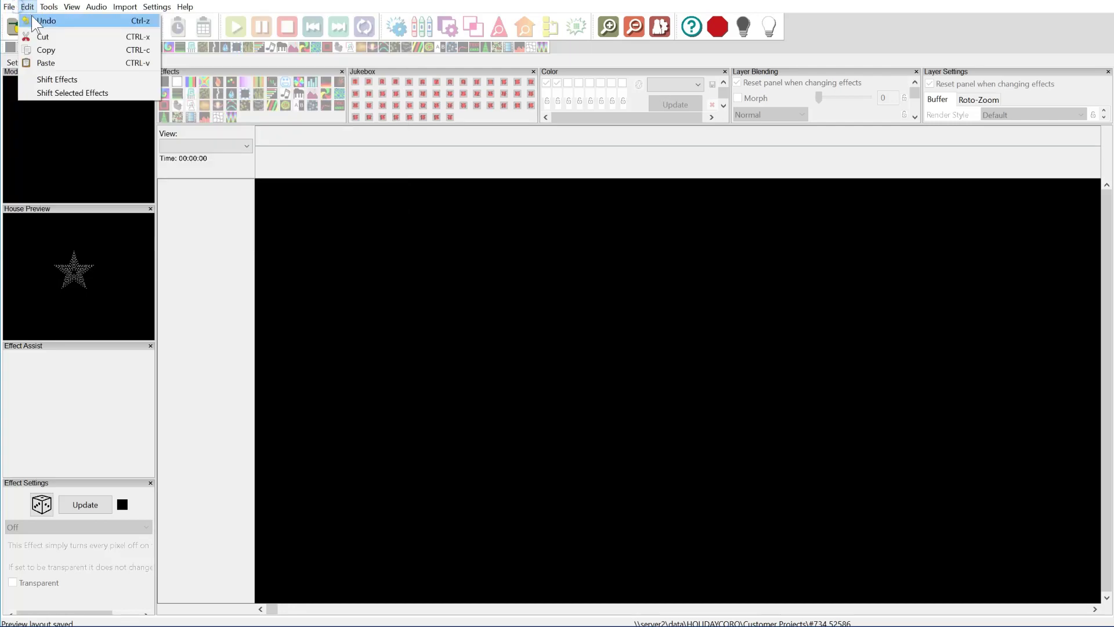
left_click(47, 25)
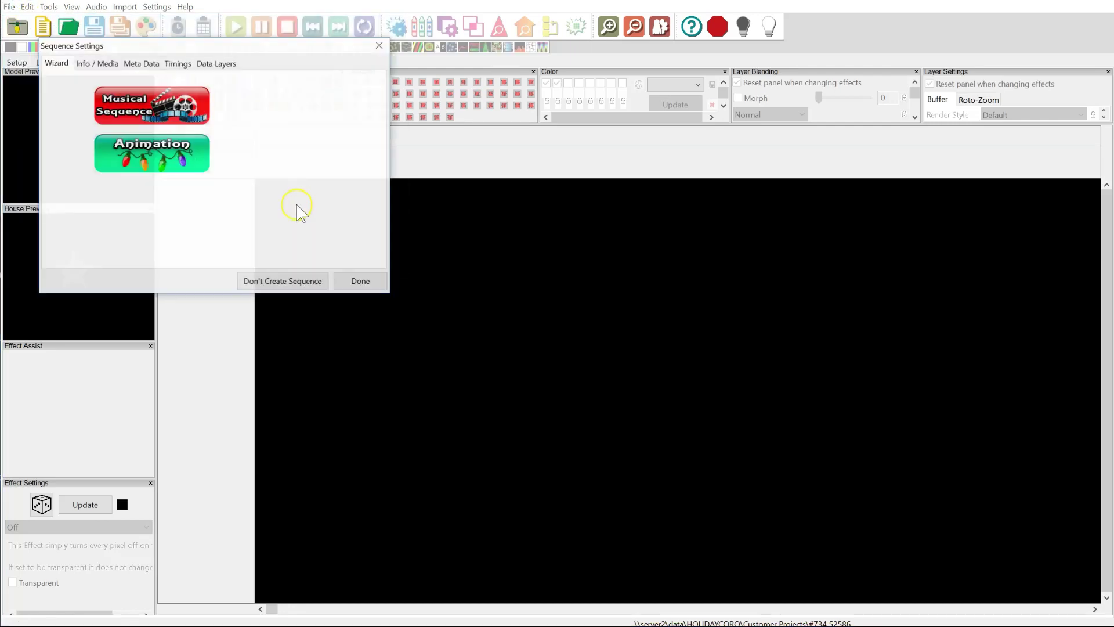
left_click(151, 150)
left_click(164, 142)
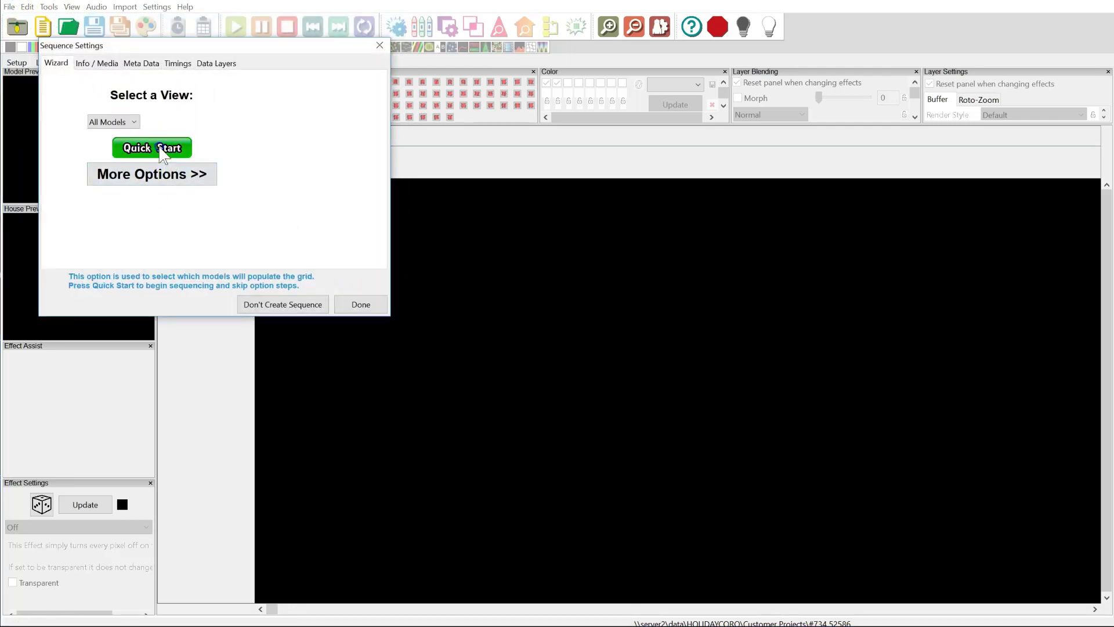
left_click(153, 148)
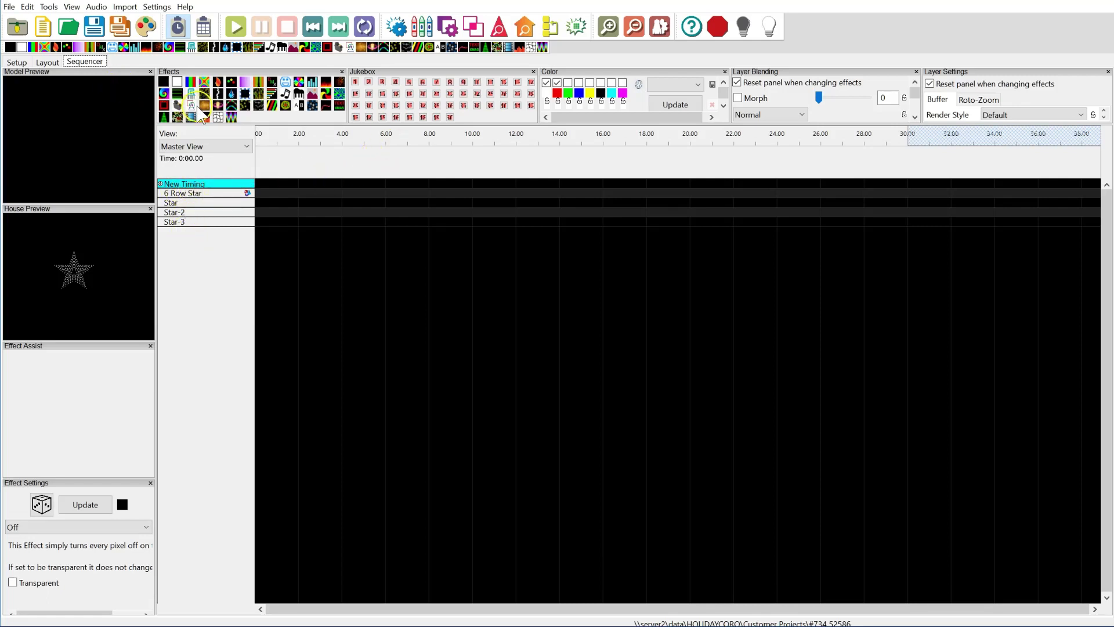
- Place a Butterfly effect on the 6 Row Star row around 4 s
left_click_drag(204, 83, 345, 197)
left_click(143, 193)
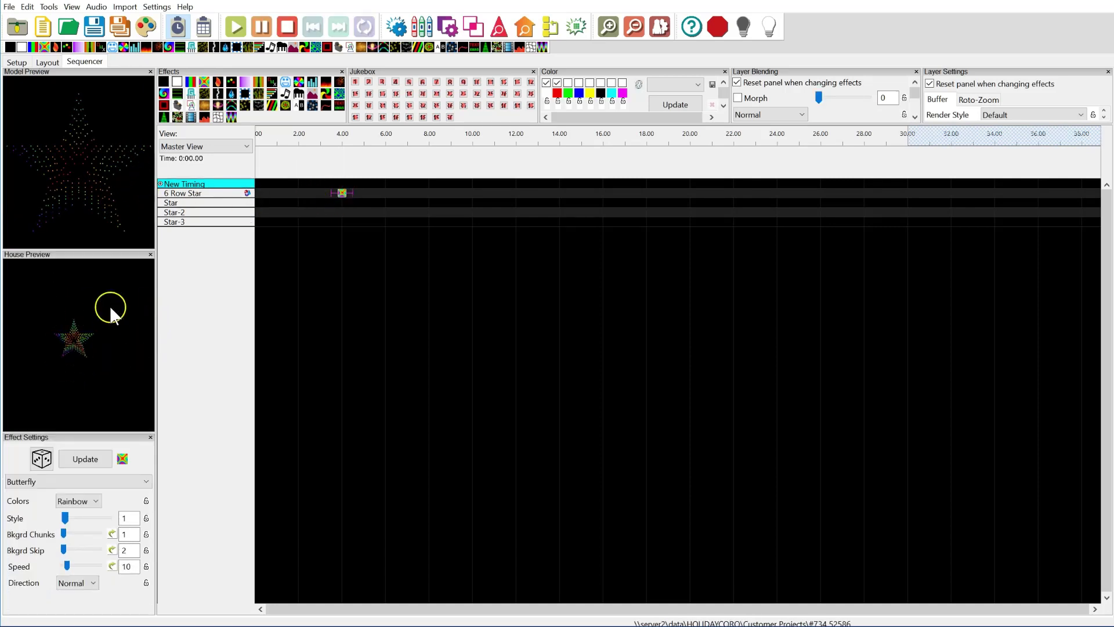
left_click(341, 194)
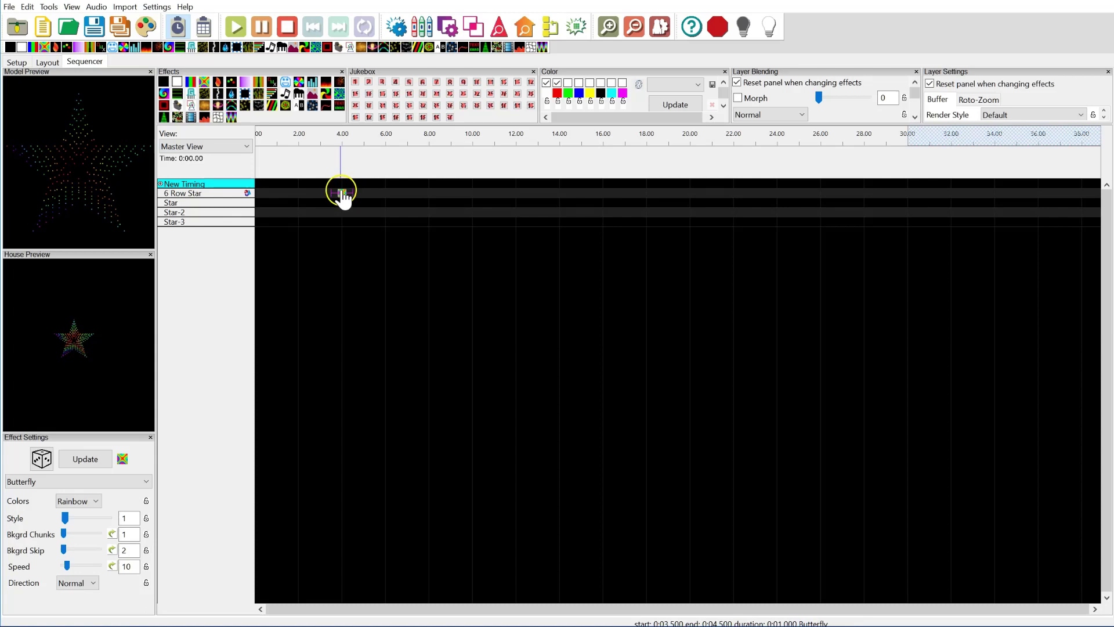
left_click_drag(344, 197, 333, 206)
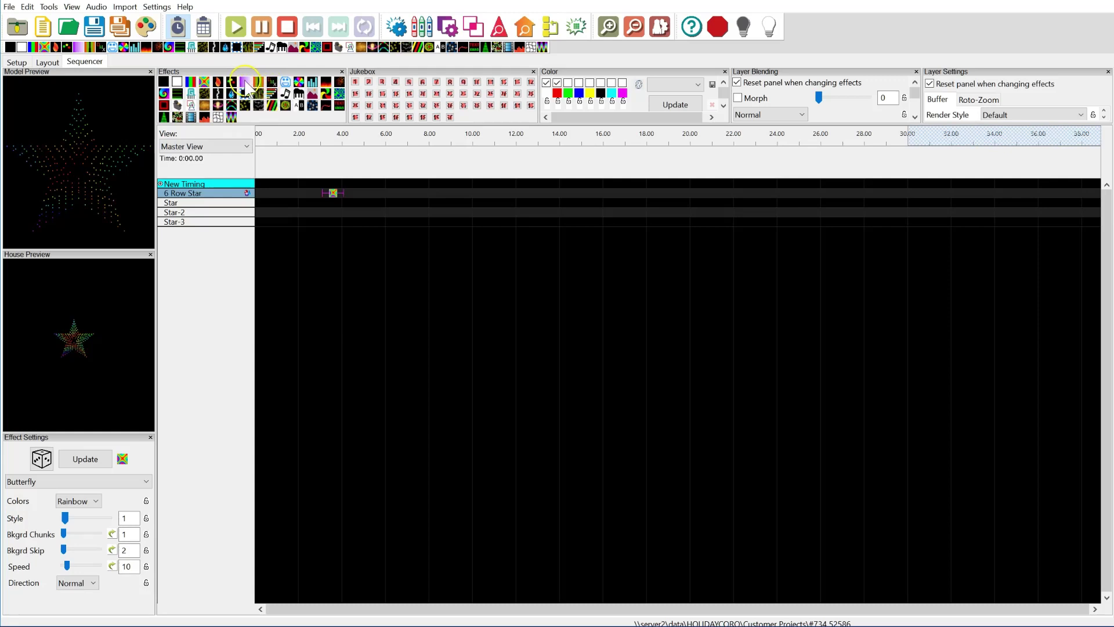
- Add a Color Wash on Star-2 and a Candle on Star, moving the Color Wash to about 1.5 s
left_click_drag(243, 83, 367, 212)
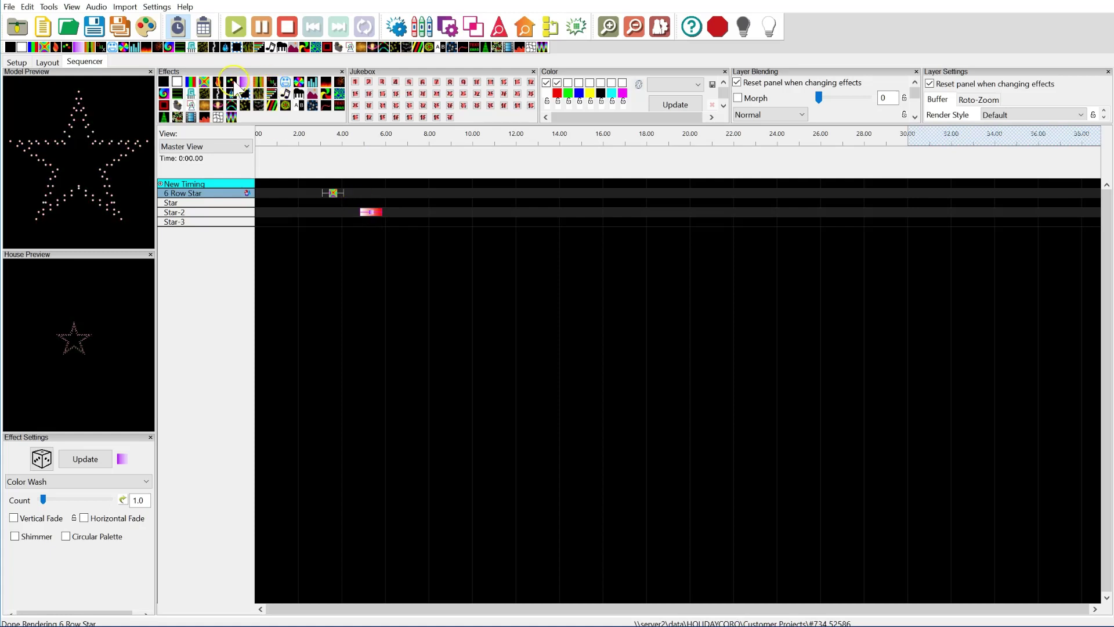
left_click_drag(218, 82, 291, 206)
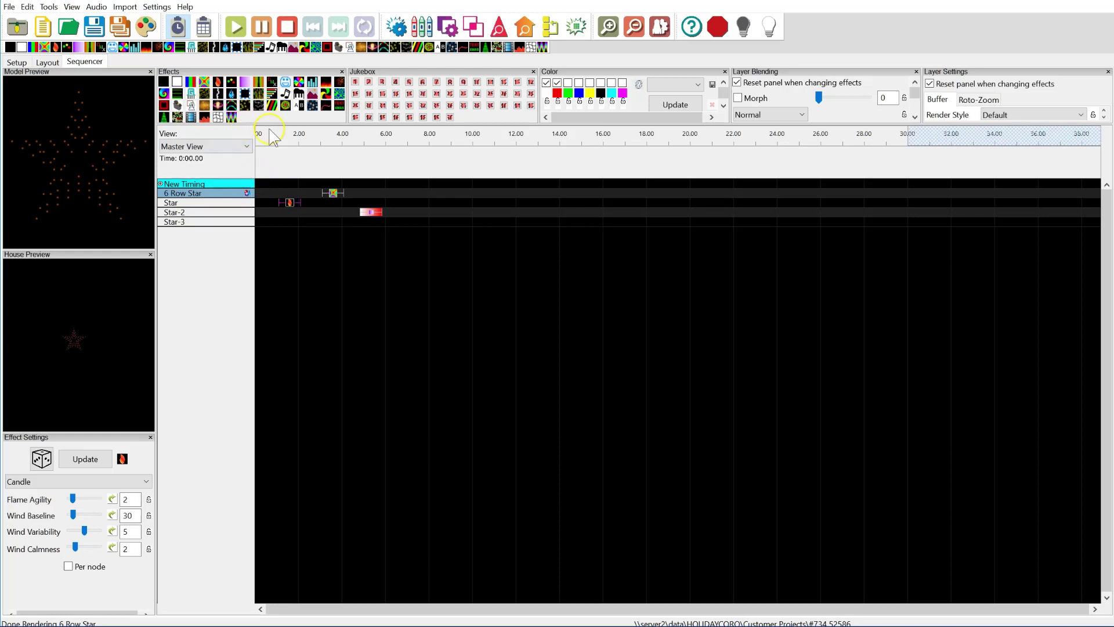
left_click(356, 203)
left_click_drag(368, 217, 278, 218)
left_click(288, 204)
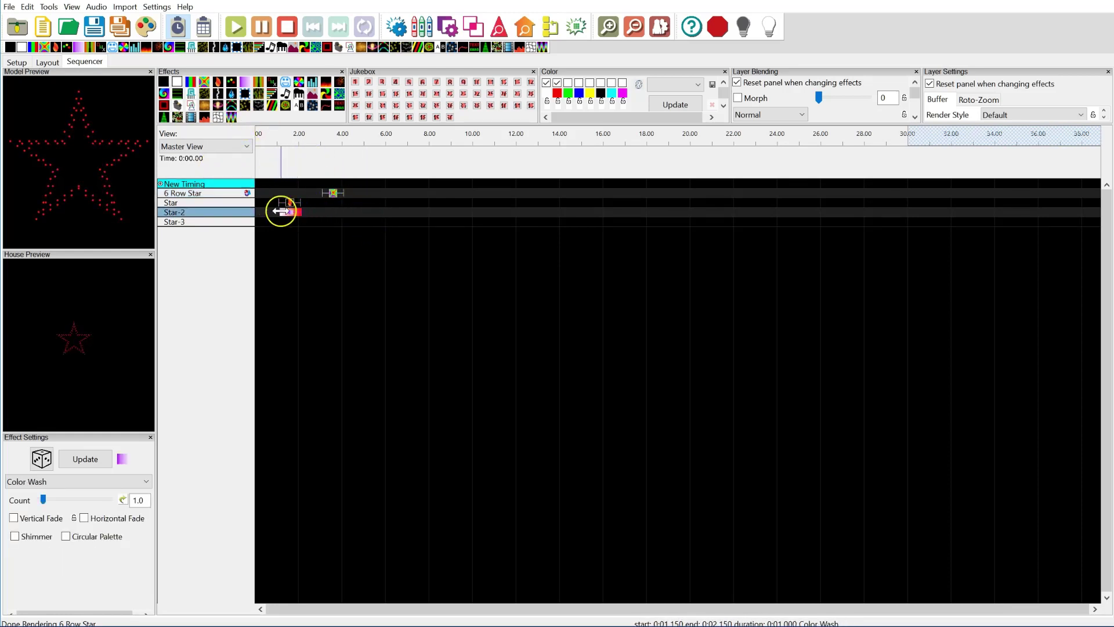
left_click_drag(453, 53, 299, 209)
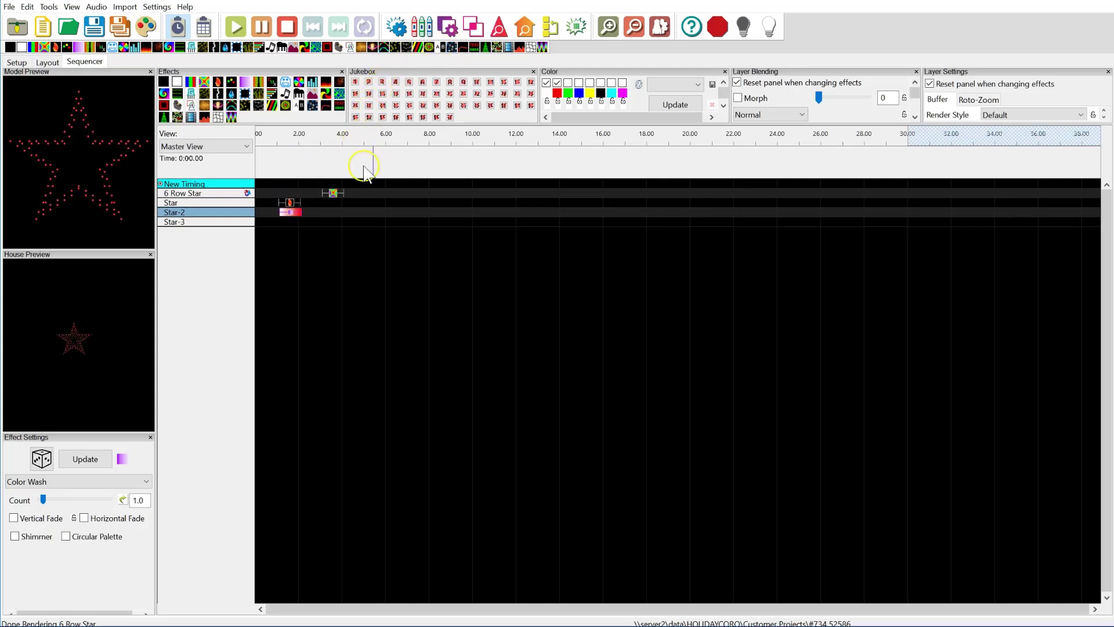